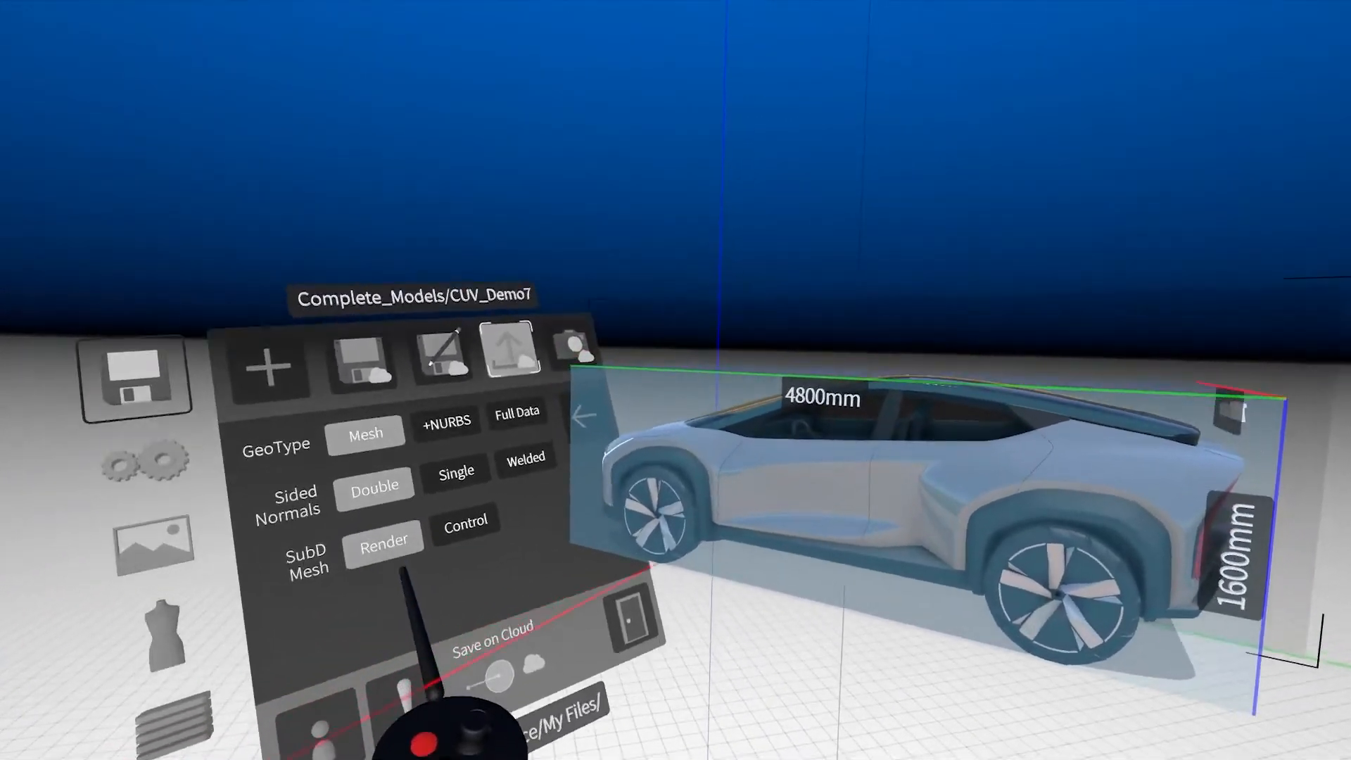
Set the FBX export's SubD Mesh to Control instead of Render
{"action": "left_click", "coordinate": [417, 556]}
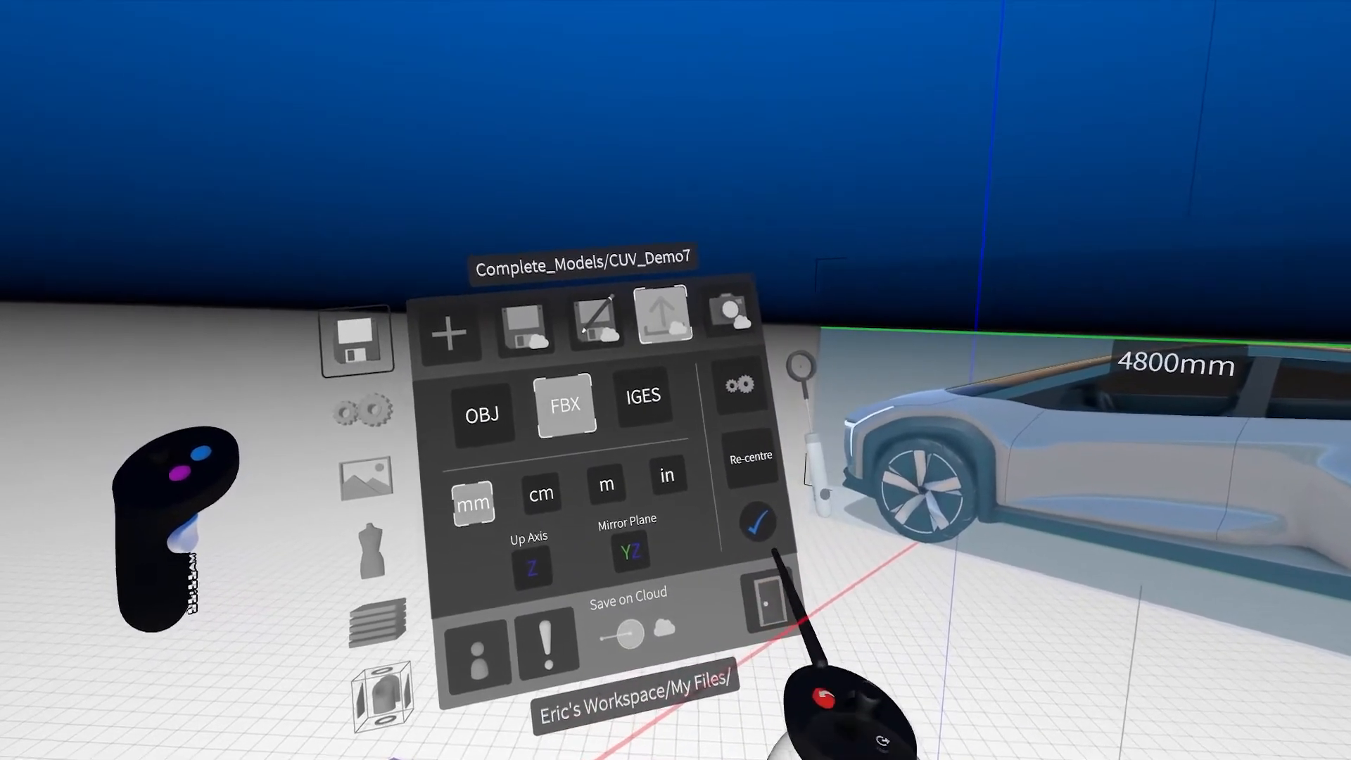
Save the export into My Files renamed CUV_VRED_Demo and start the upload
{"action": "left_click", "coordinate": [769, 596]}
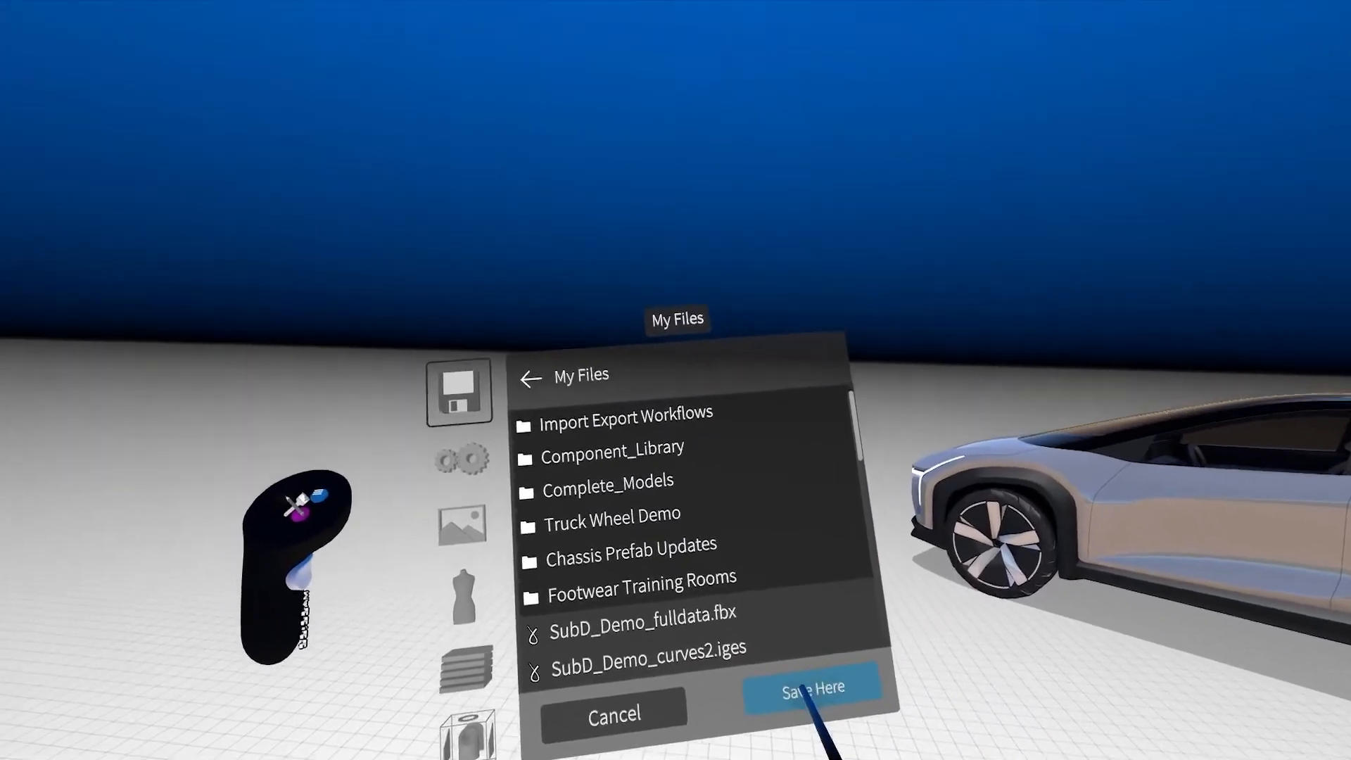
{"action": "left_click", "coordinate": [789, 652]}
{"action": "key", "text": "BackSpace"}
{"action": "key", "text": "BackSpace"}
{"action": "key", "text": "BackSpace"}
{"action": "key", "text": "BackSpace"}
{"action": "key", "text": "BackSpace"}
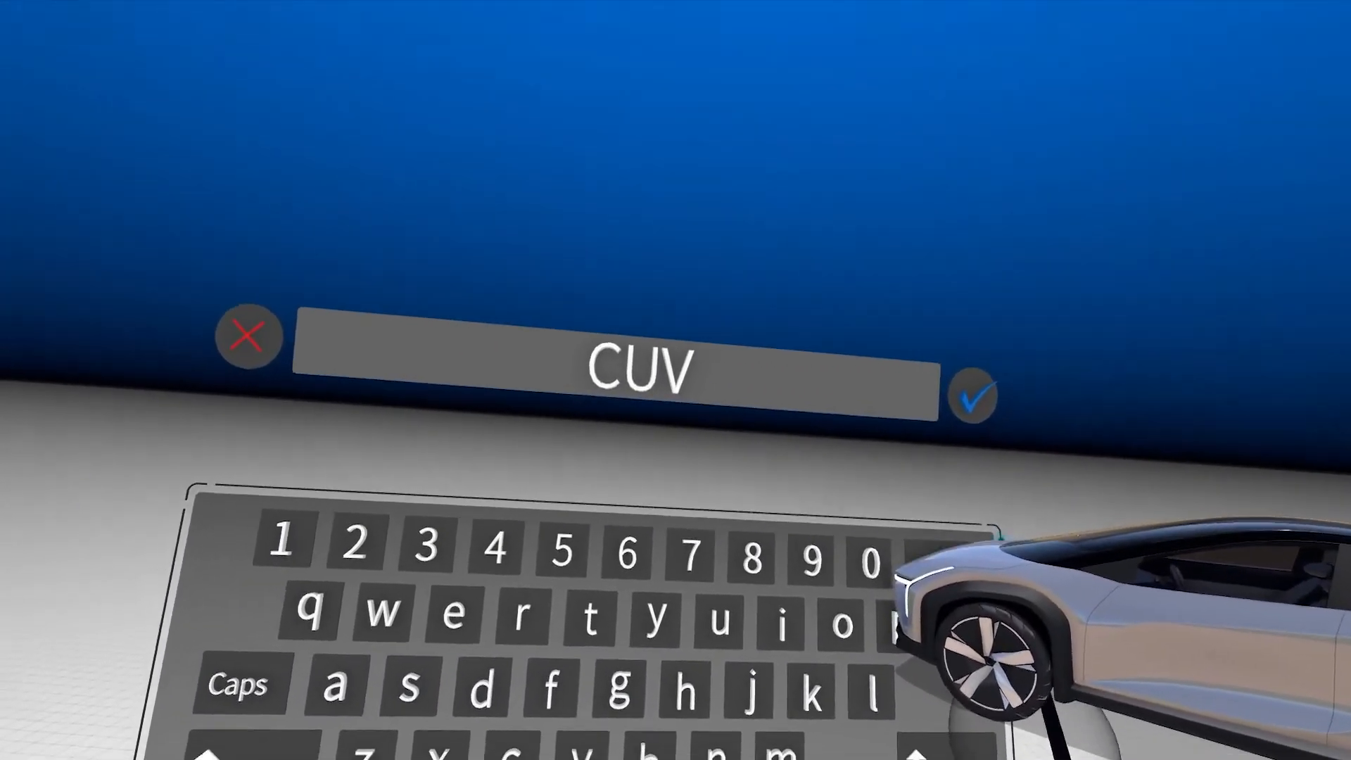
{"action": "type", "text": "_"}
{"action": "left_click", "coordinate": [183, 699]}
{"action": "type", "text": "VRE"}
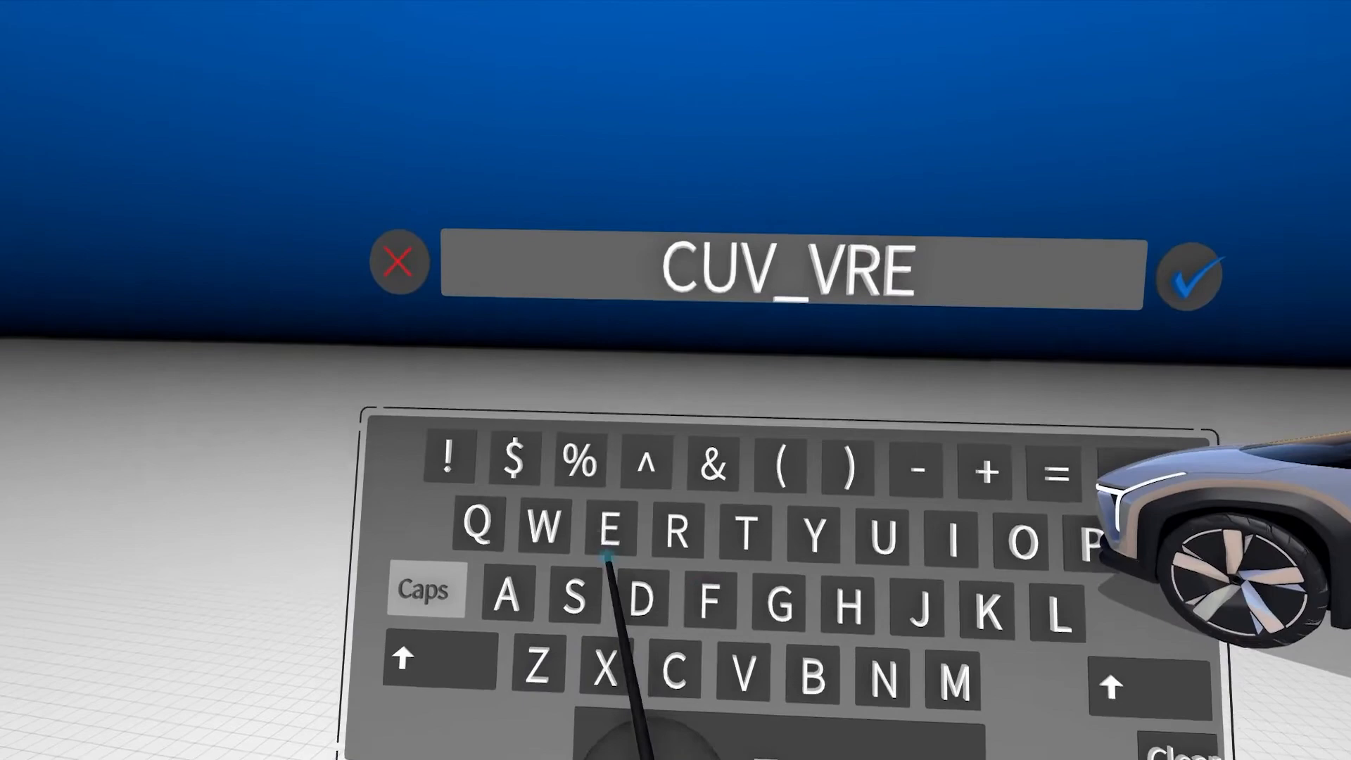
{"action": "type", "text": "D_De"}
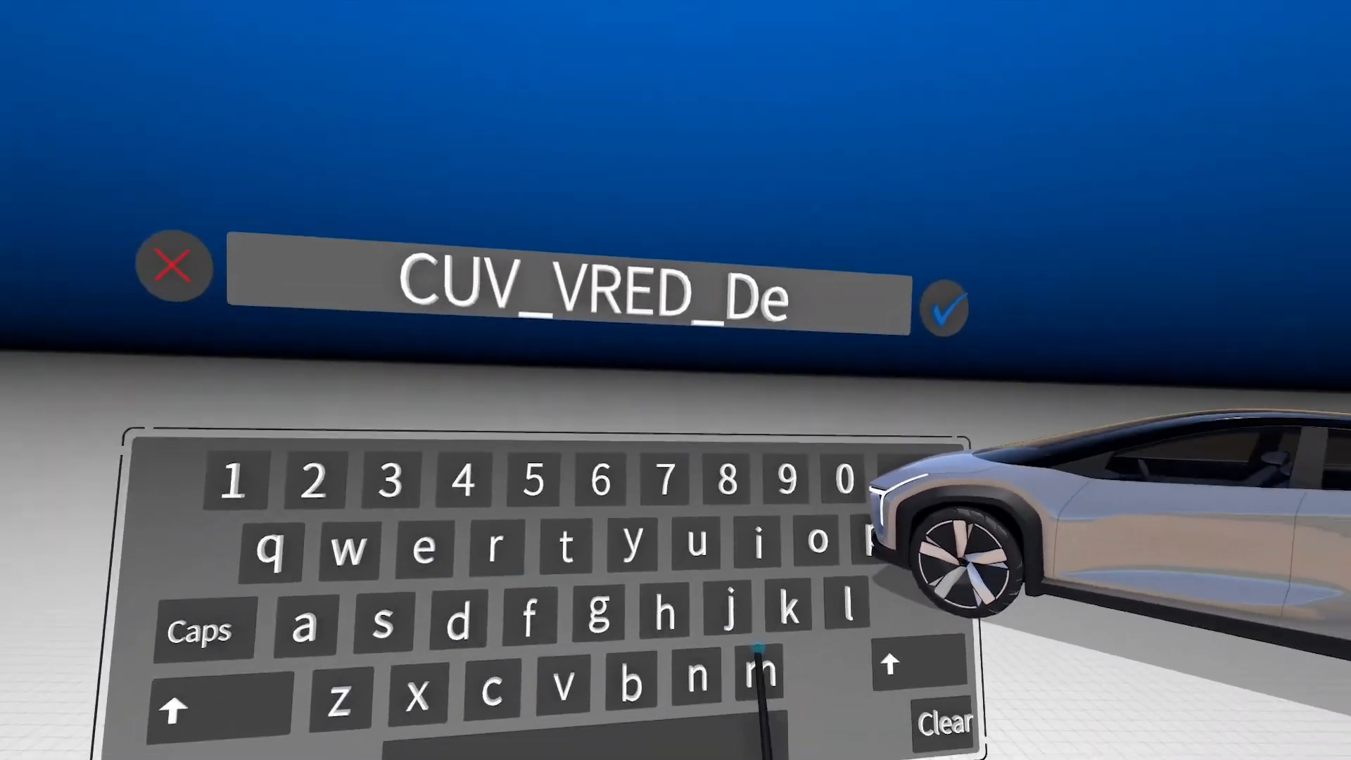
{"action": "type", "text": "mo"}
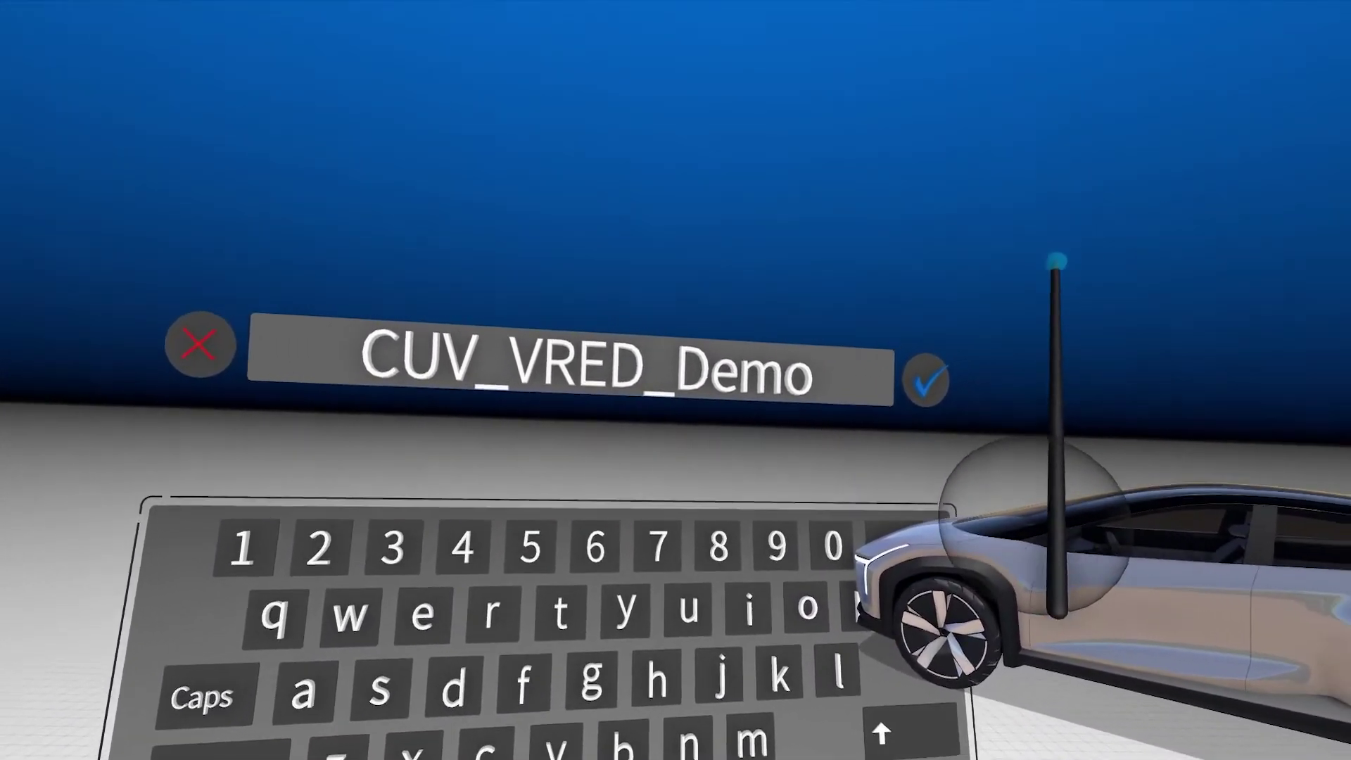
{"action": "left_click", "coordinate": [1043, 374]}
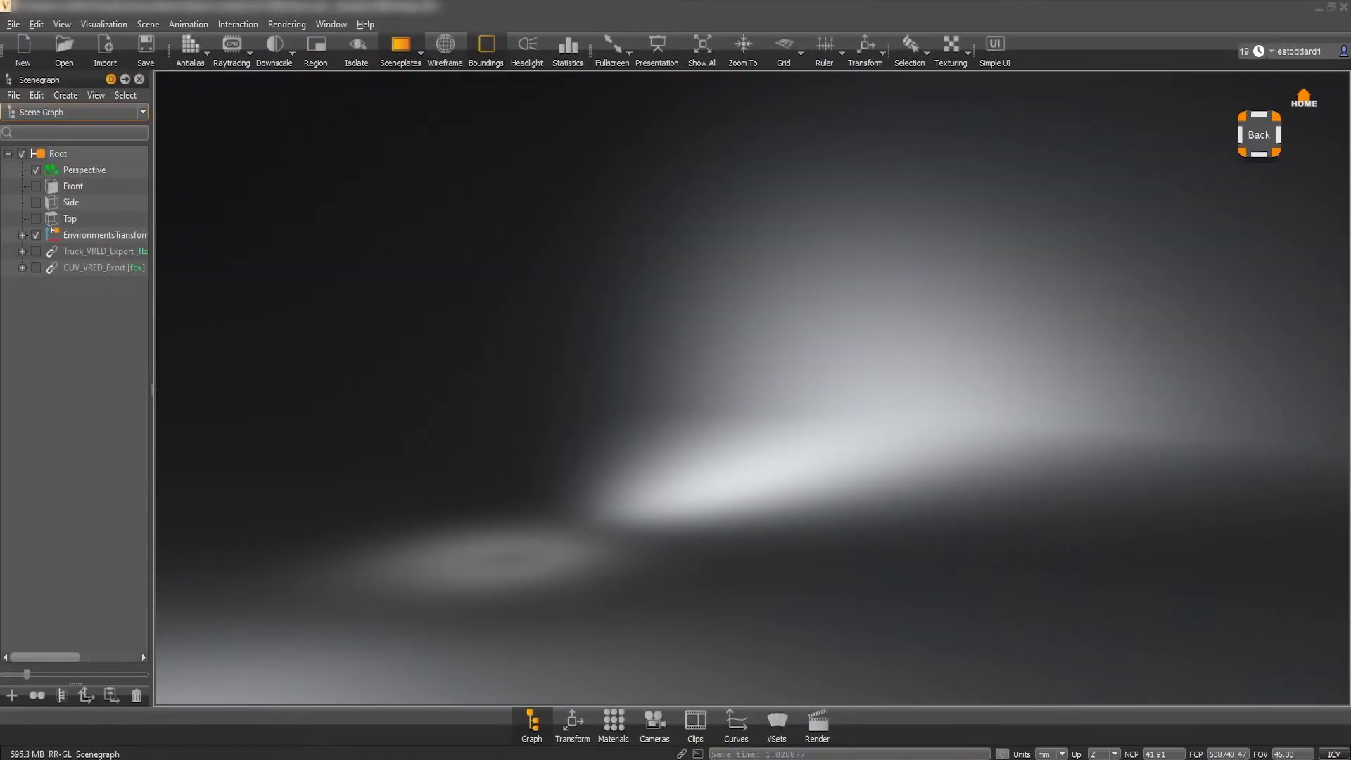
Import CUV_VRED_Exort.fbx from Downloads into the scene with the default import settings
{"action": "left_click", "coordinate": [13, 23]}
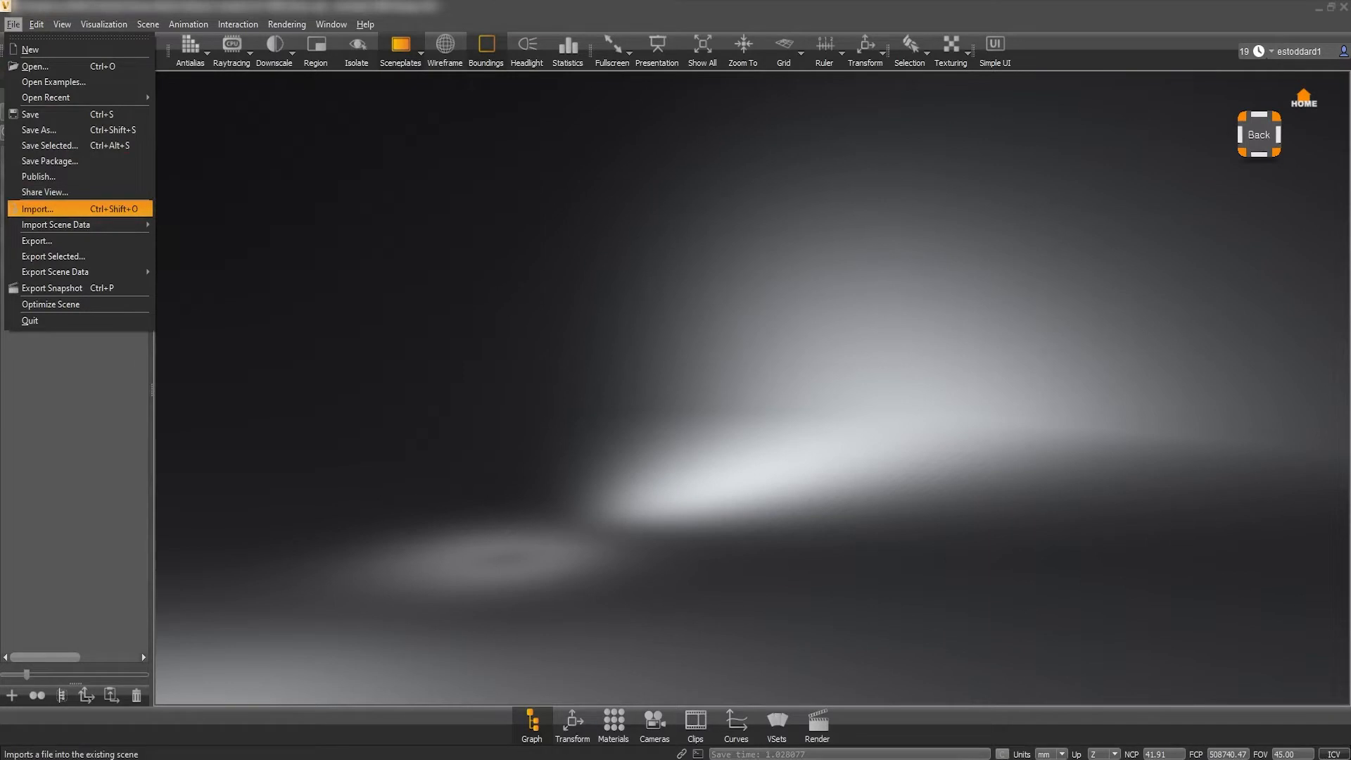
{"action": "left_click", "coordinate": [36, 209]}
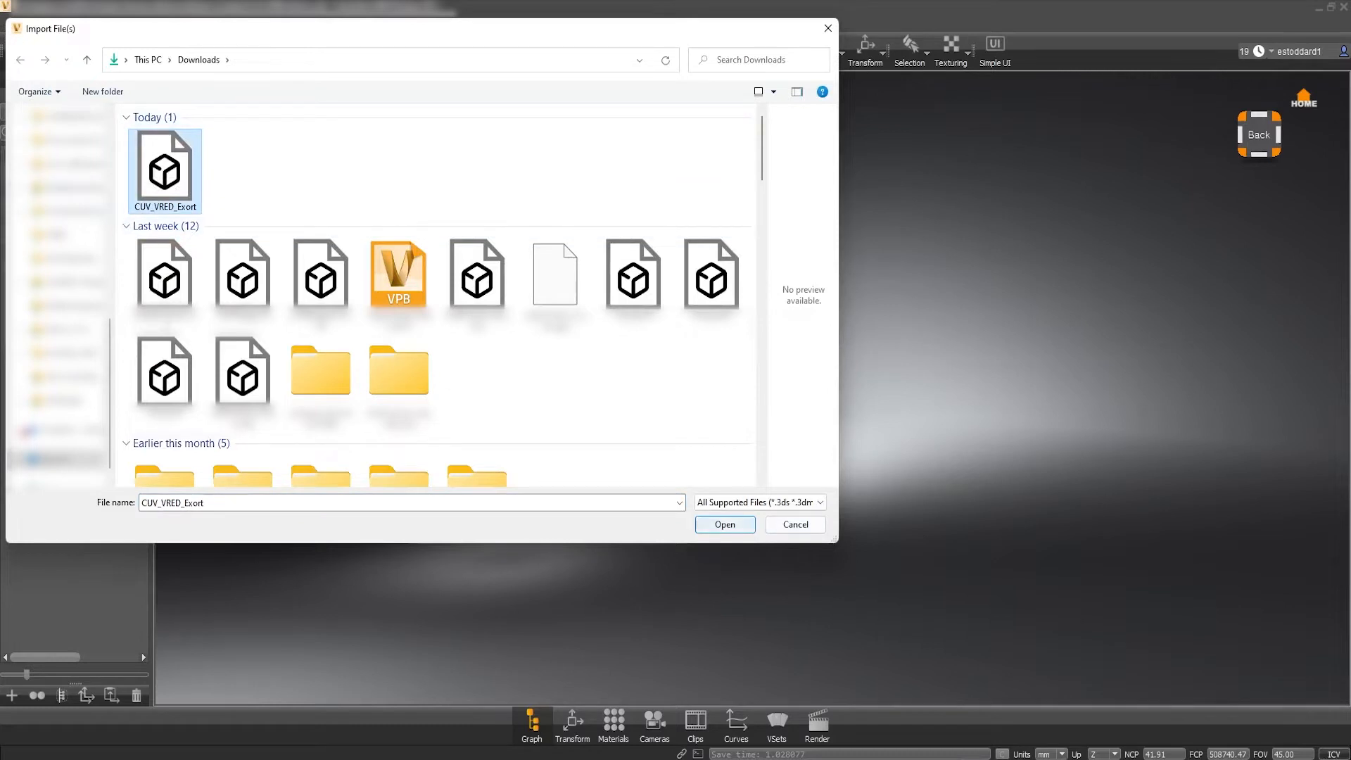
{"action": "left_click", "coordinate": [724, 525]}
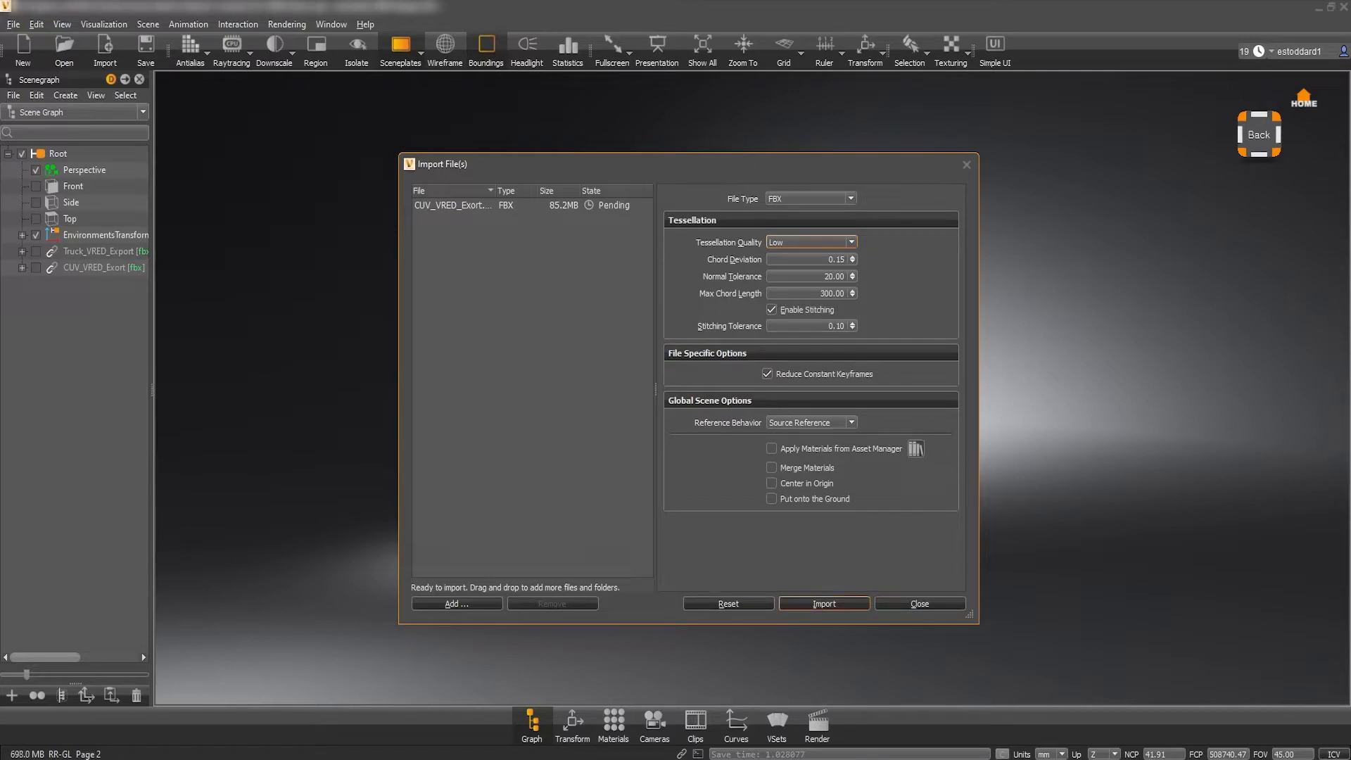
{"action": "left_click", "coordinate": [824, 603]}
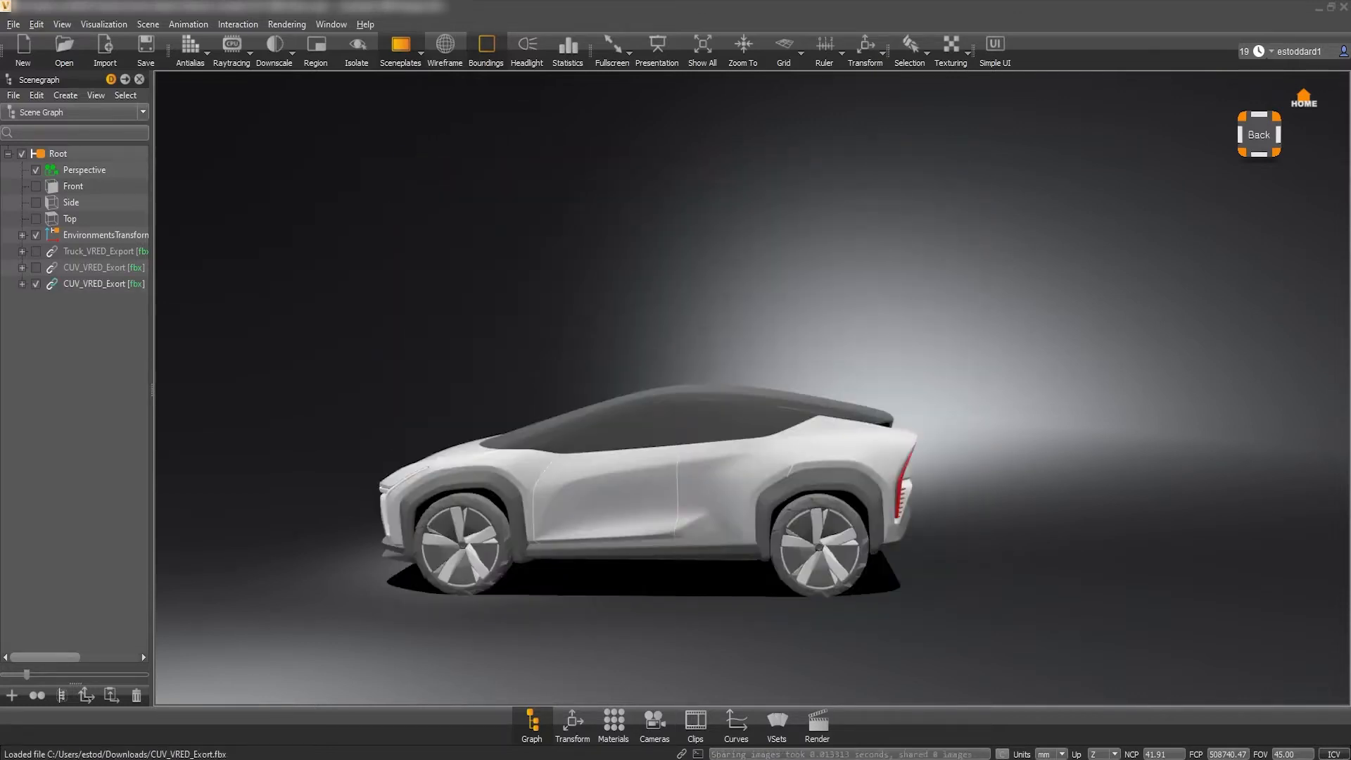
Orbit around the imported CUV to inspect its front and side, shifting it left in the view
{"action": "left_click_drag", "start_coordinate": [845, 349], "coordinate": [739, 349]}
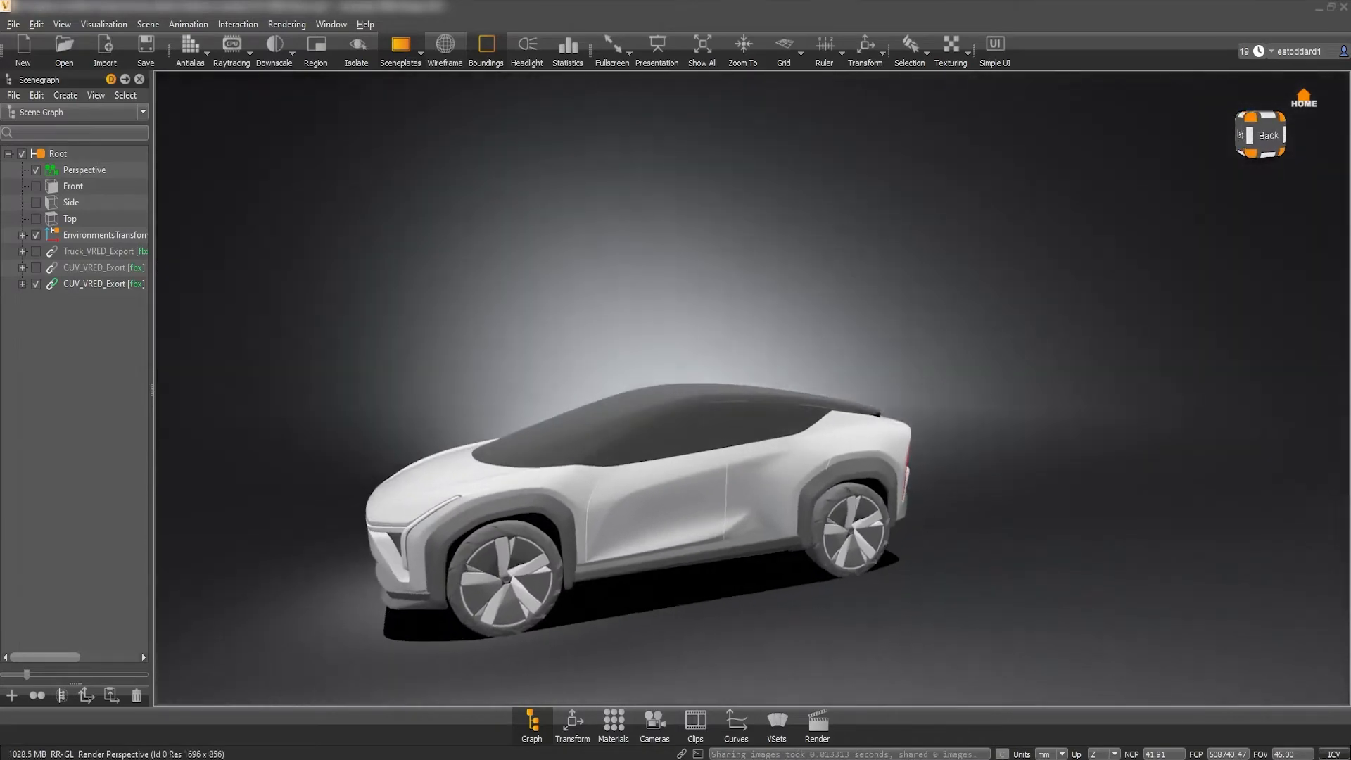
{"action": "left_click_drag", "start_coordinate": [844, 348], "coordinate": [634, 349]}
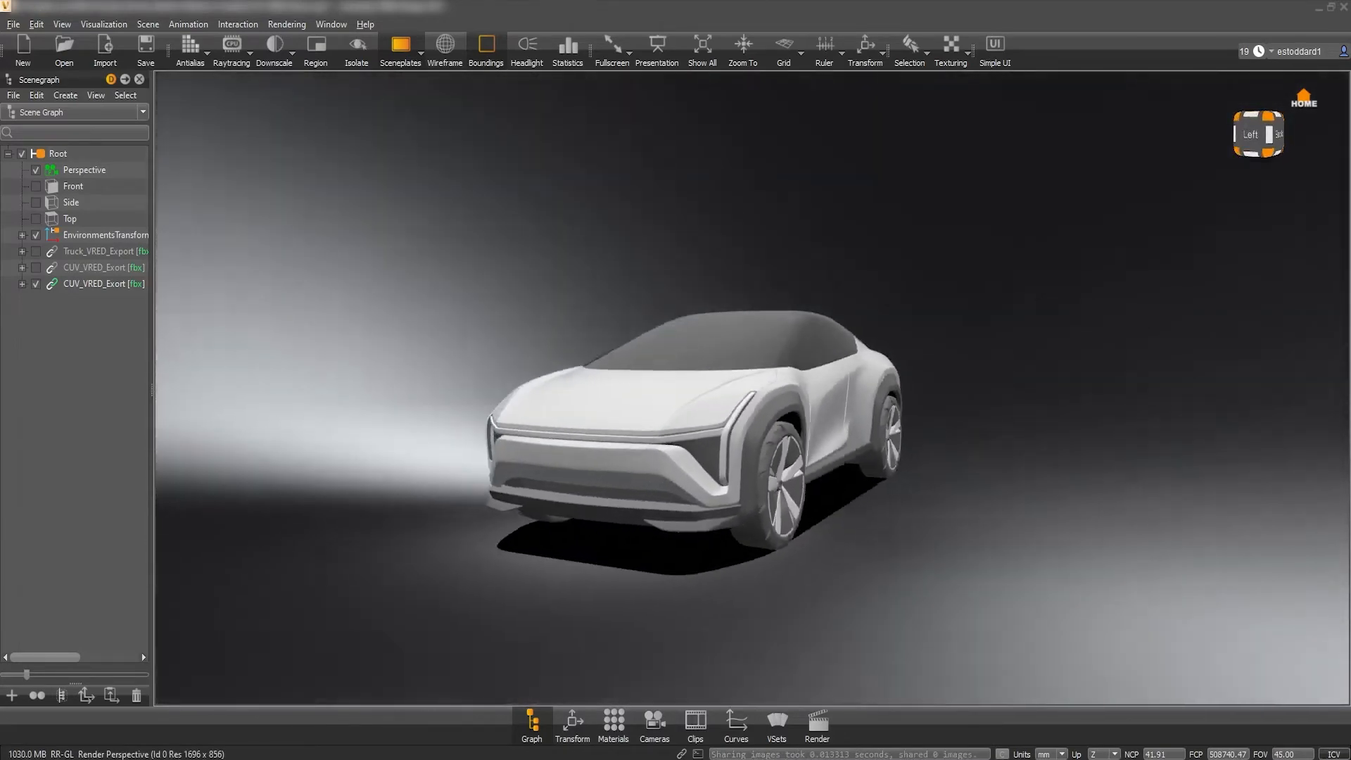
{"action": "left_click_drag", "start_coordinate": [845, 349], "coordinate": [634, 348]}
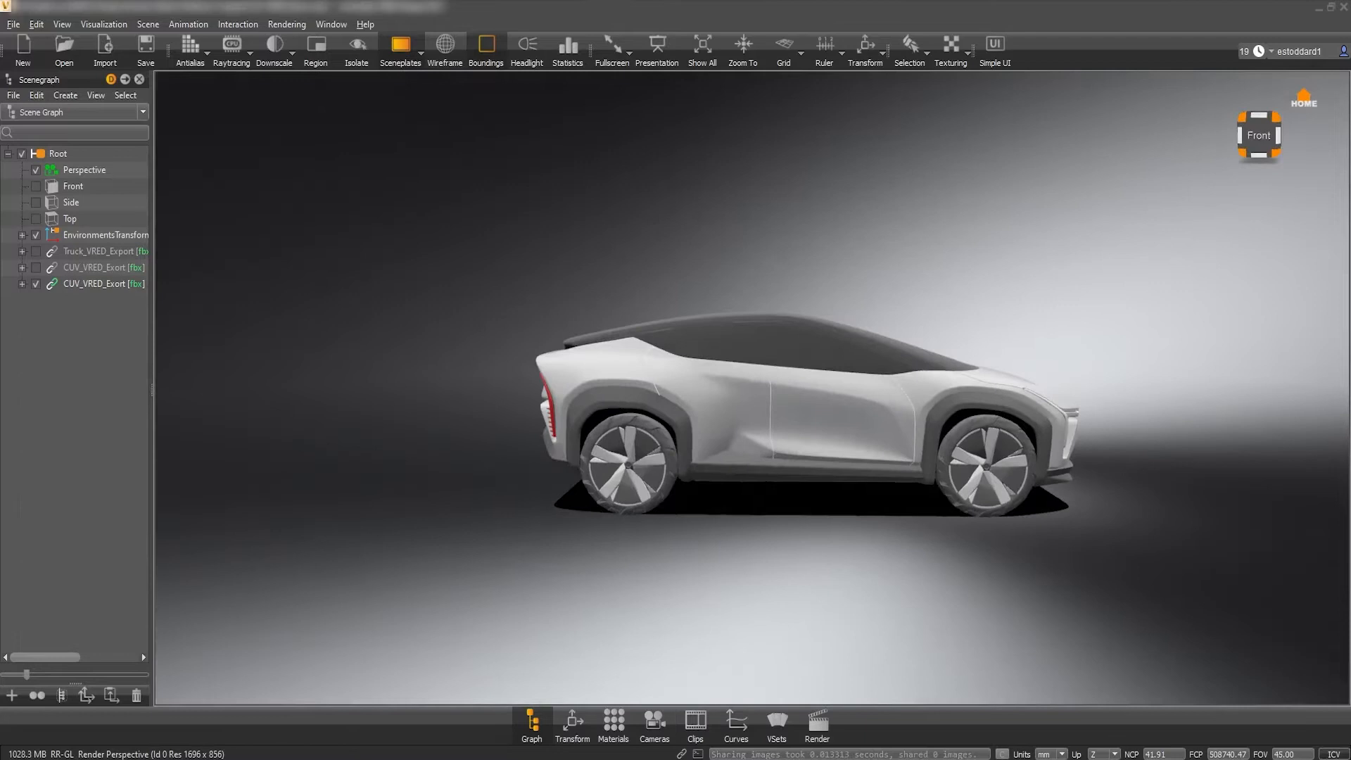
{"action": "middle_click_drag", "start_coordinate": [802, 422], "coordinate": [686, 423]}
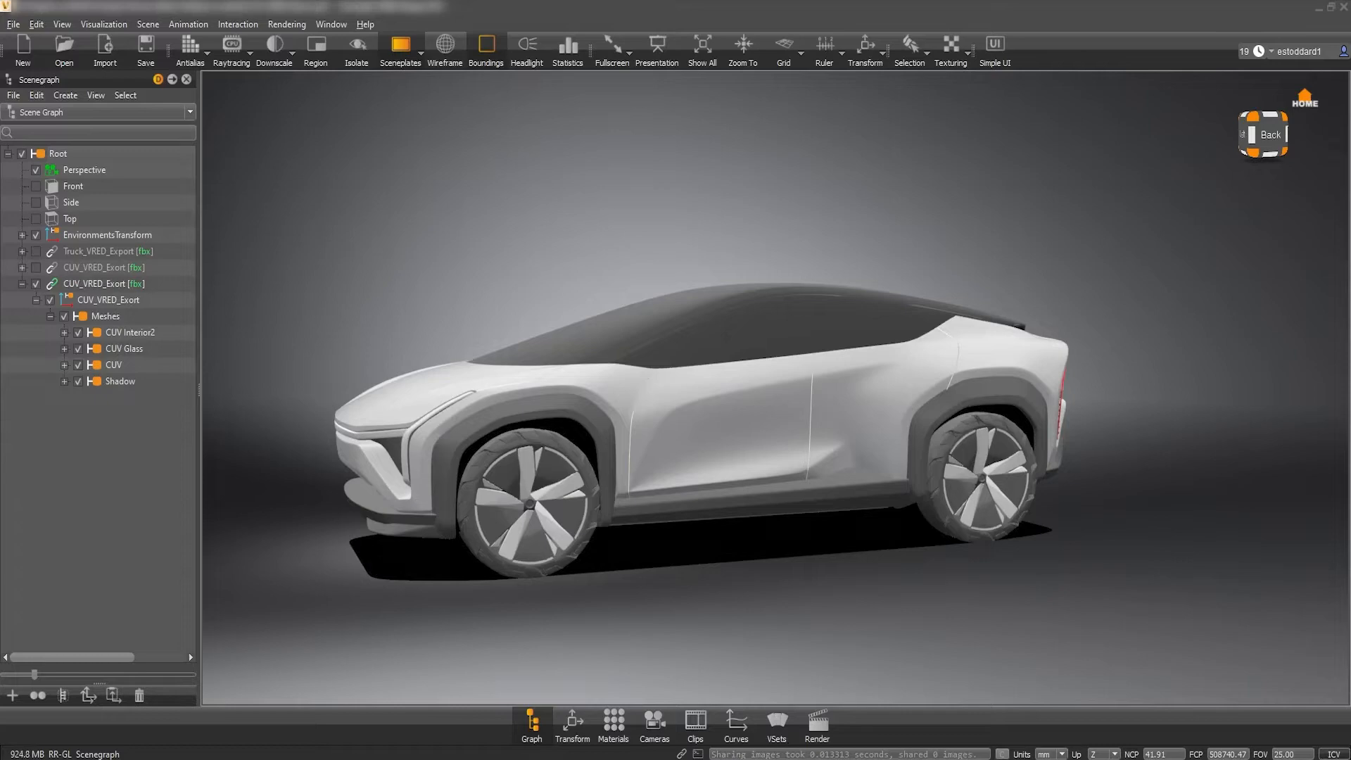
Hide the CUV Glass mesh to inspect the interior, show it again, and bring up the Material Editor
{"action": "left_click", "coordinate": [123, 348]}
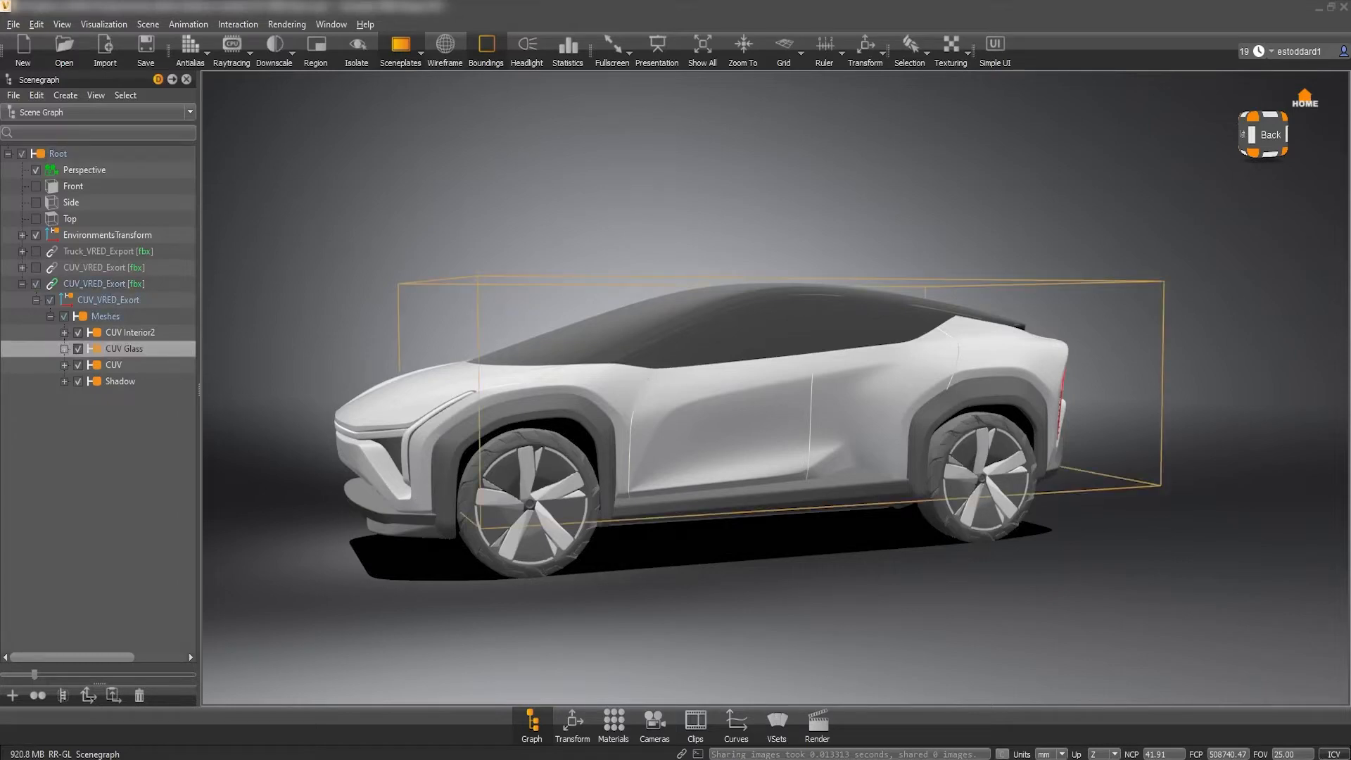
{"action": "left_click", "coordinate": [78, 348]}
{"action": "mouse_move", "coordinate": [739, 423]}
{"action": "left_mouse_down"}
{"action": "mouse_move", "coordinate": [654, 317]}
{"action": "mouse_move", "coordinate": [528, 317]}
{"action": "mouse_move", "coordinate": [475, 349]}
{"action": "mouse_move", "coordinate": [475, 443]}
{"action": "left_mouse_up"}
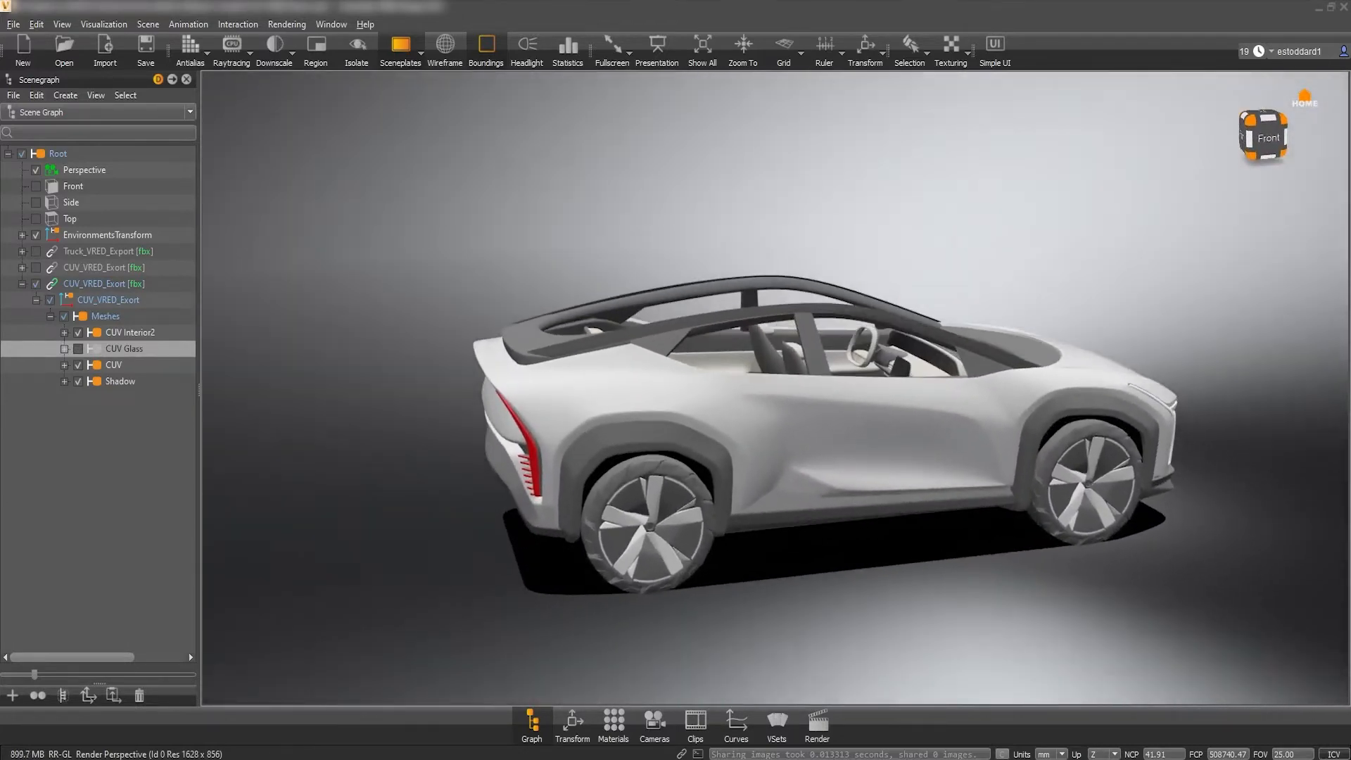
{"action": "left_click", "coordinate": [78, 349]}
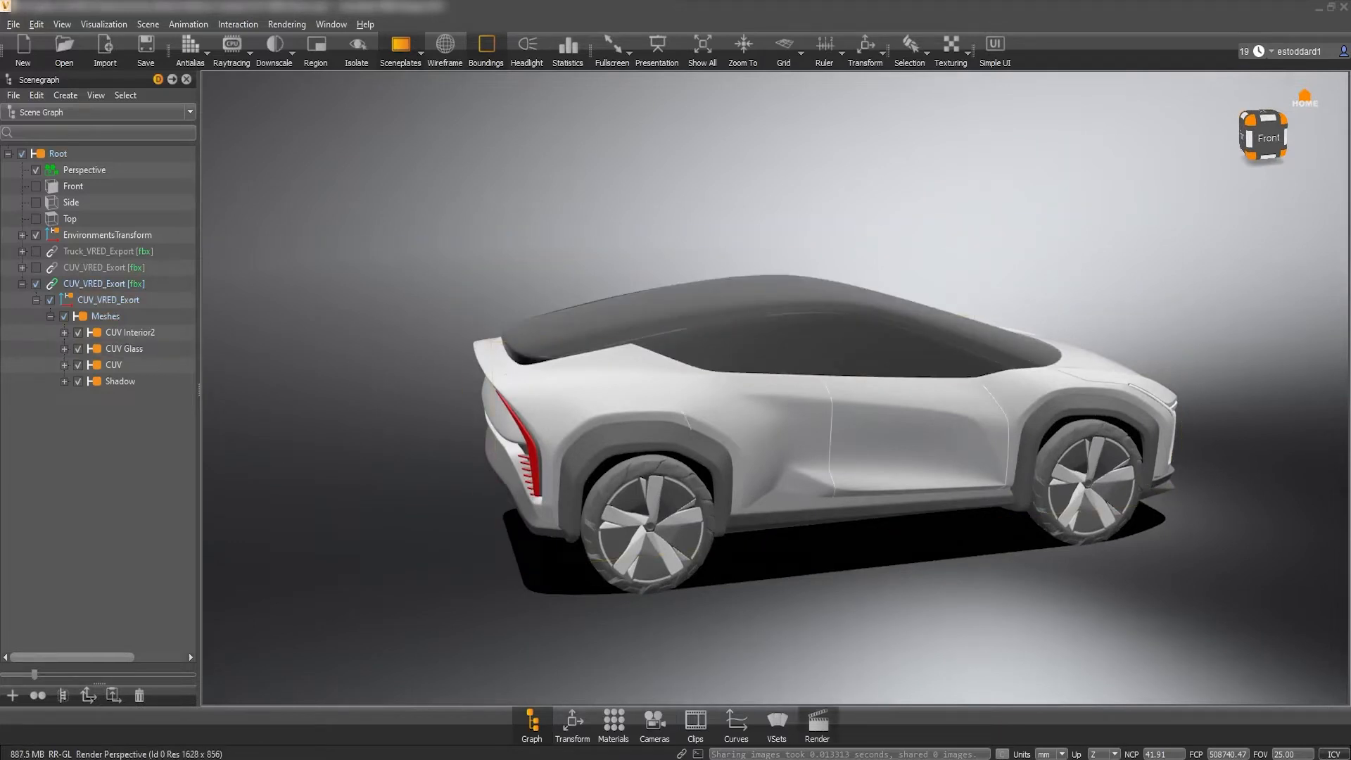
{"action": "left_click", "coordinate": [614, 723]}
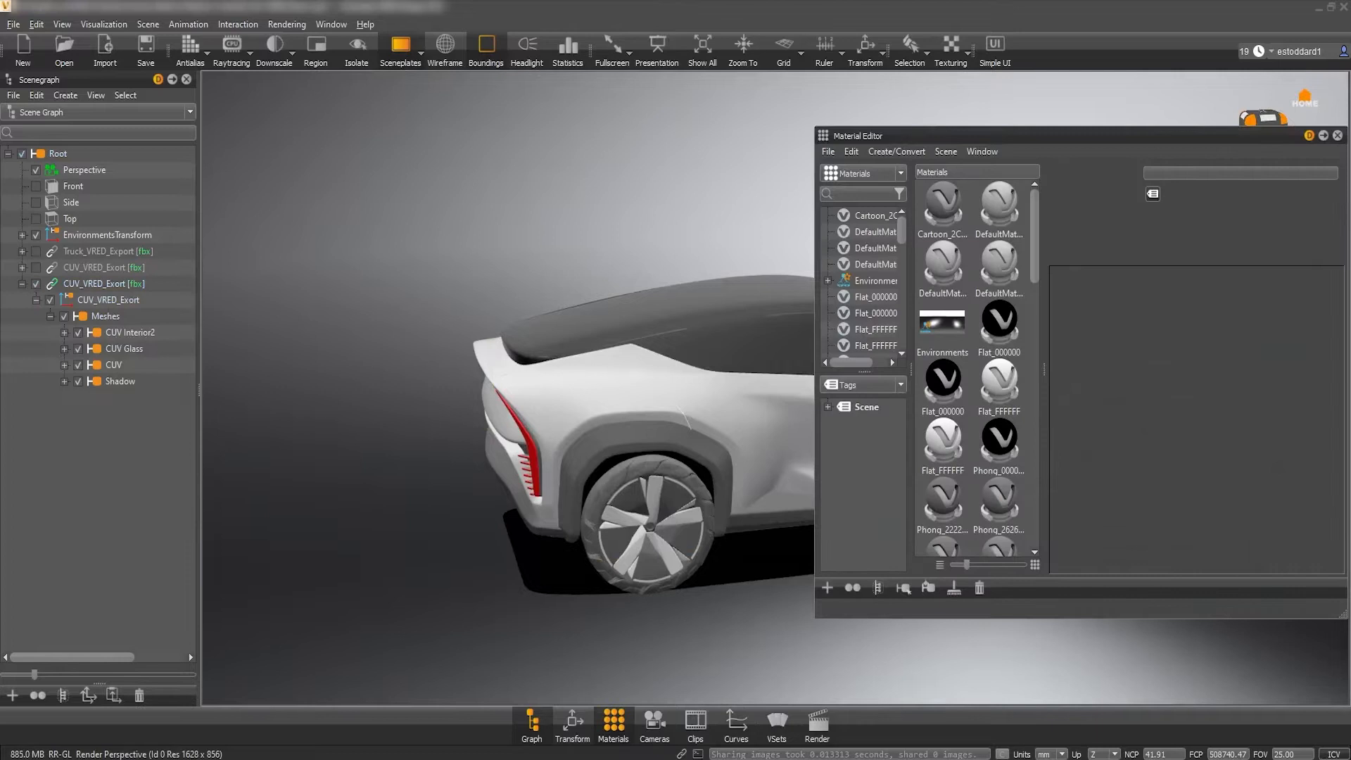
Create a Metallic Carpaint material with Flake Size lowered to about 0.0001 and dock the editor beside the scene graph
{"action": "right_click", "coordinate": [1027, 335]}
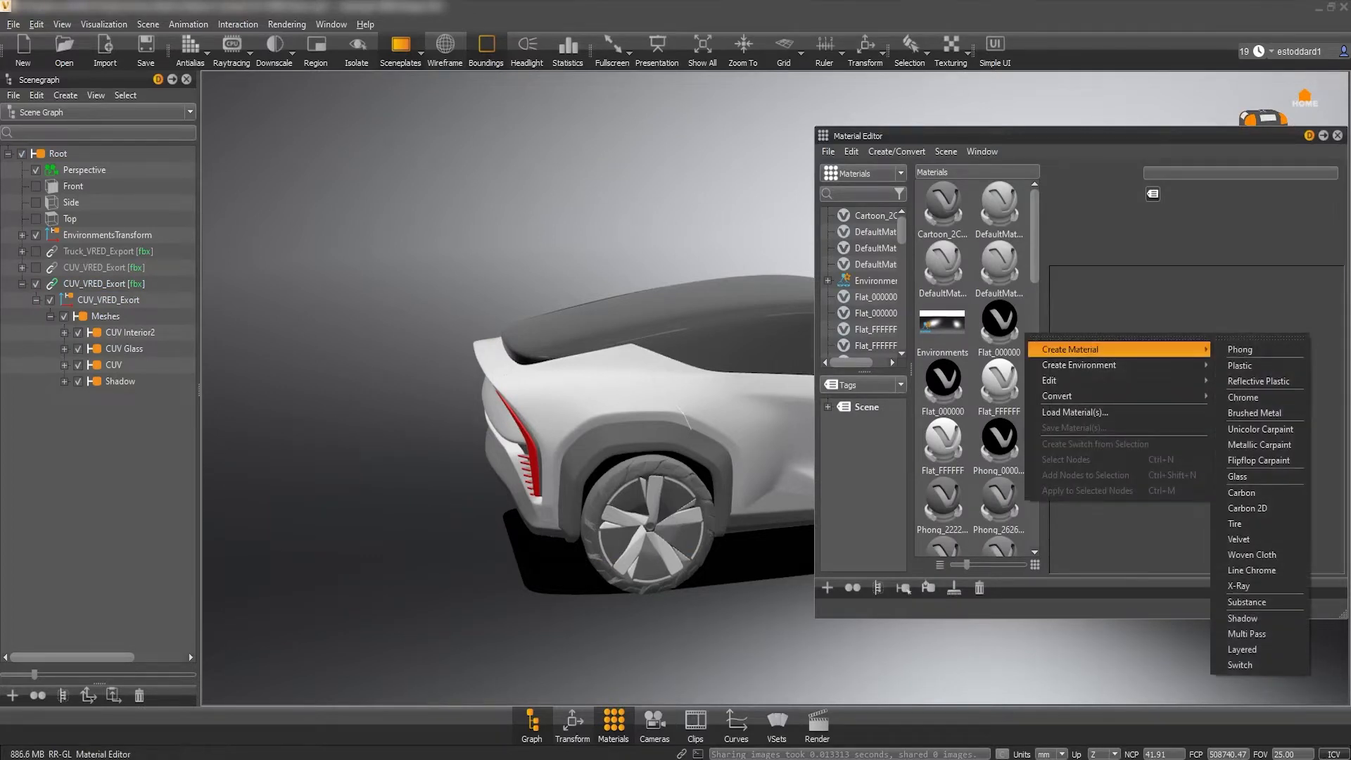
{"action": "left_click", "coordinate": [1259, 444]}
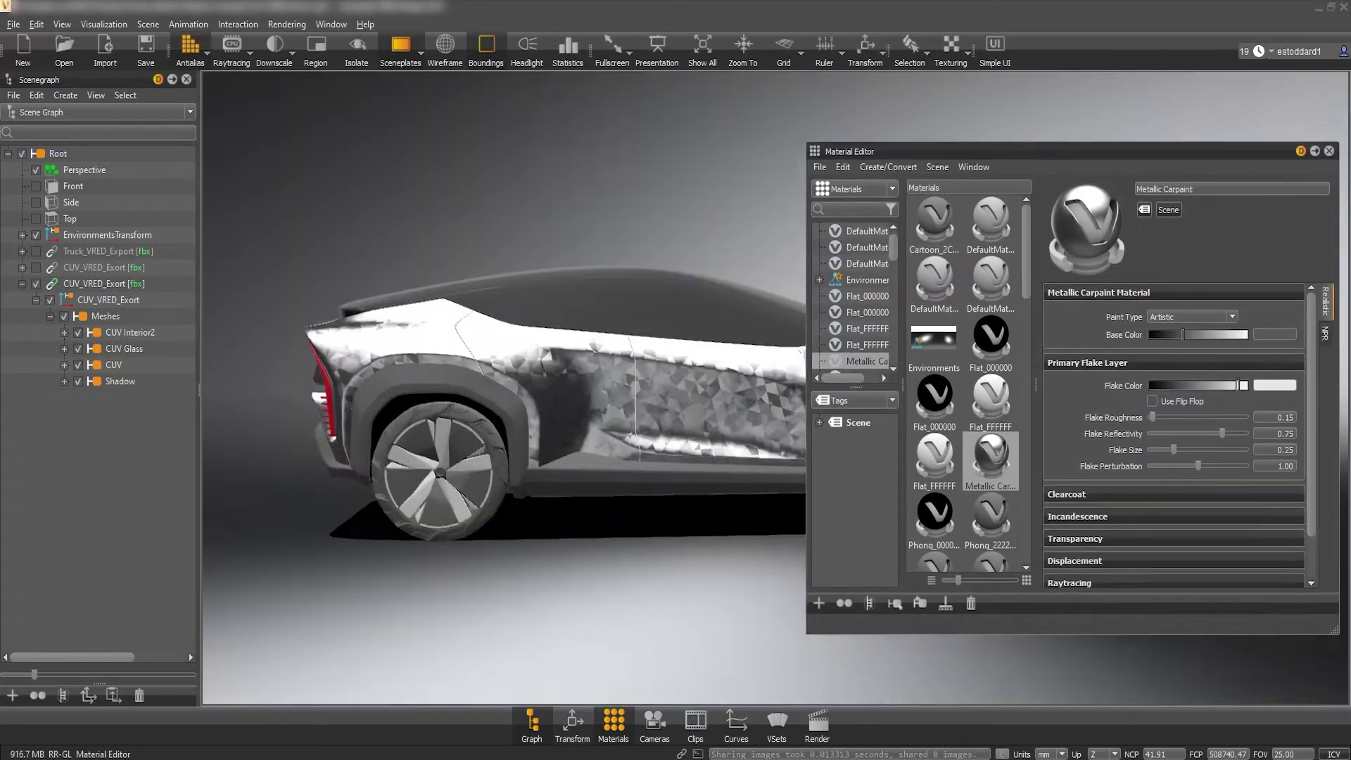
{"action": "left_click_drag", "start_coordinate": [951, 152], "coordinate": [936, 140]}
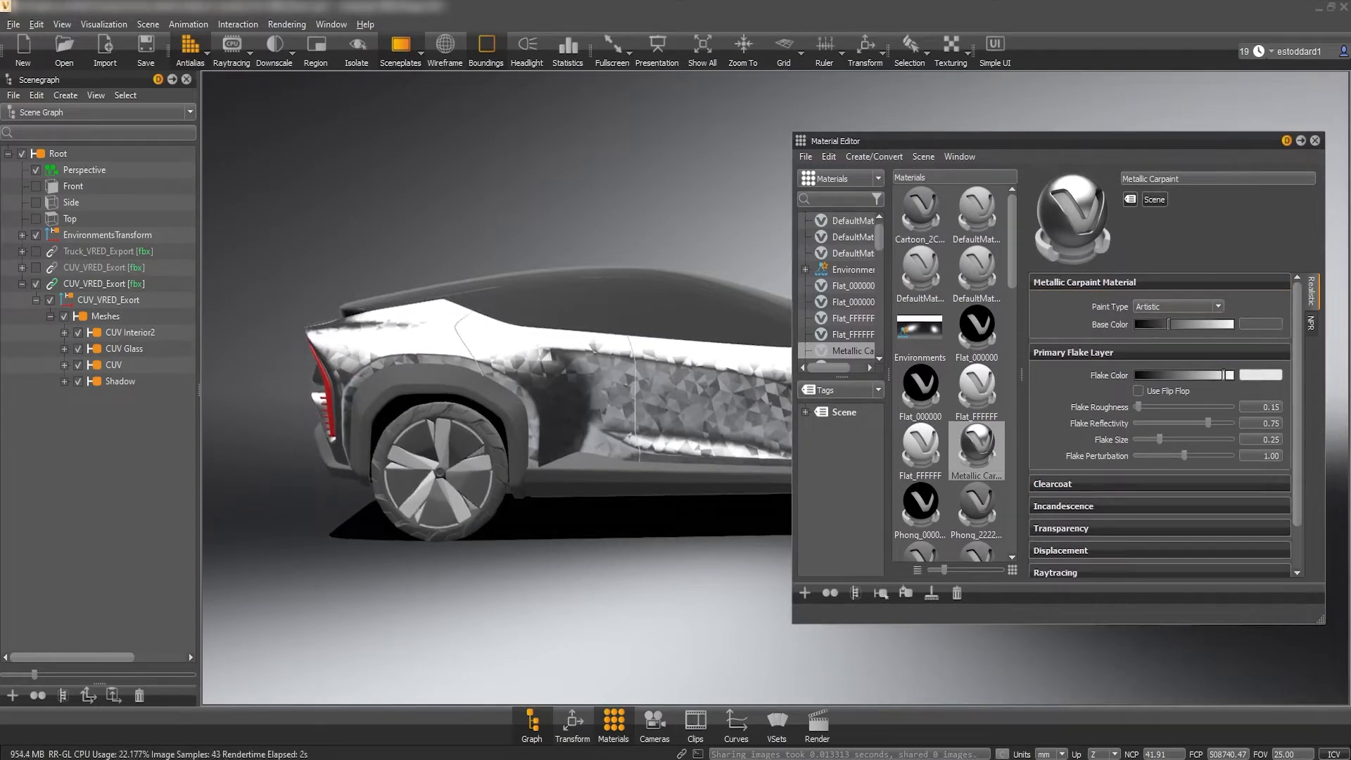
{"action": "left_click", "coordinate": [1160, 439]}
{"action": "left_click_drag", "start_coordinate": [1158, 439], "coordinate": [1135, 438]}
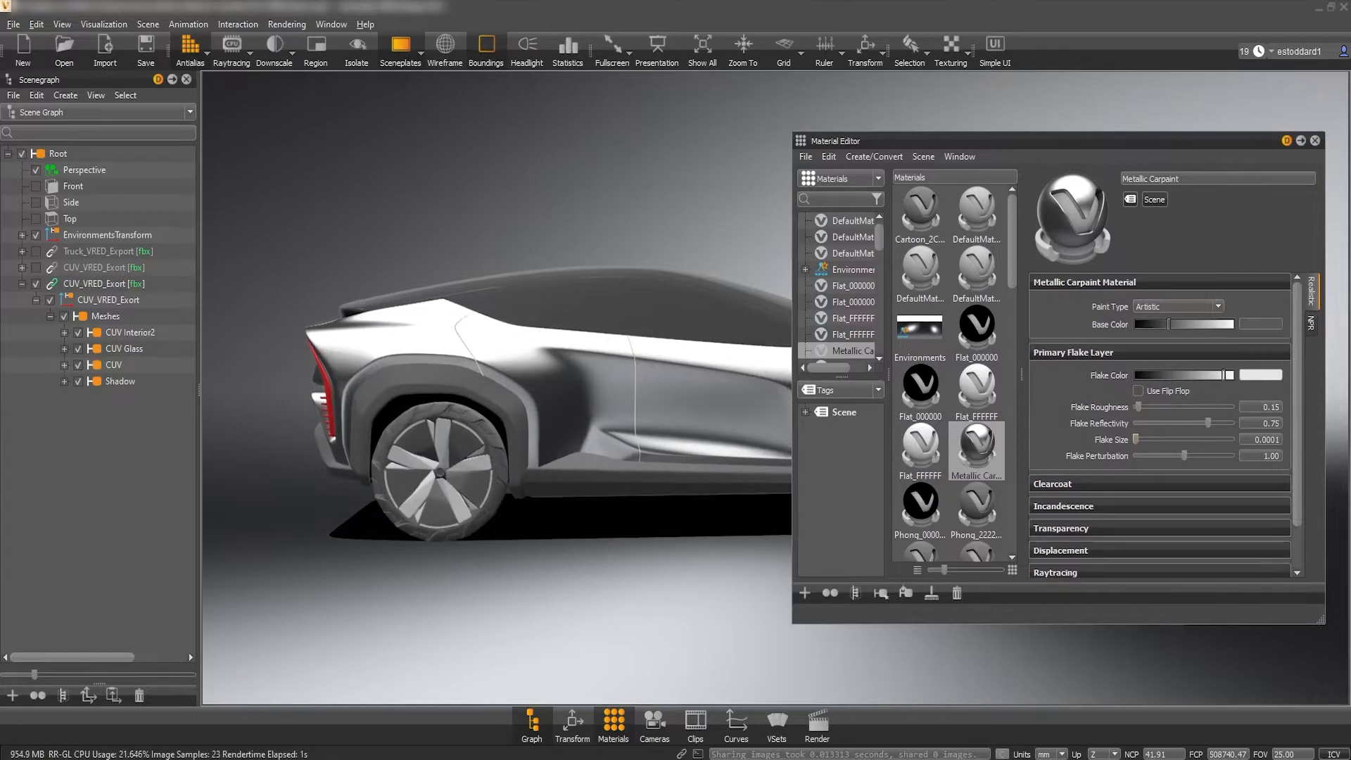
{"action": "left_click_drag", "start_coordinate": [1003, 140], "coordinate": [158, 76]}
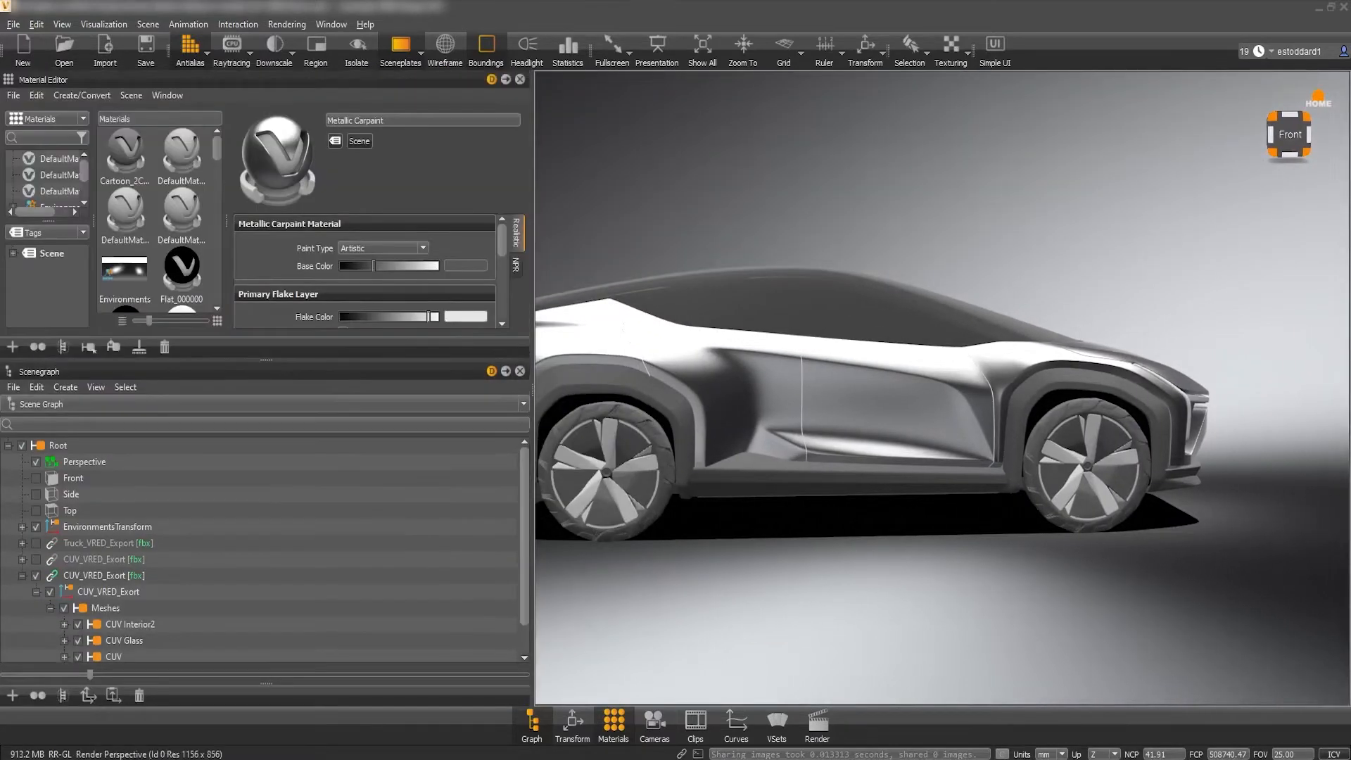
{"action": "mouse_move", "coordinate": [951, 422]}
{"action": "middle_mouse_down"}
{"action": "mouse_move", "coordinate": [887, 443]}
{"action": "mouse_move", "coordinate": [919, 423]}
{"action": "middle_mouse_up"}
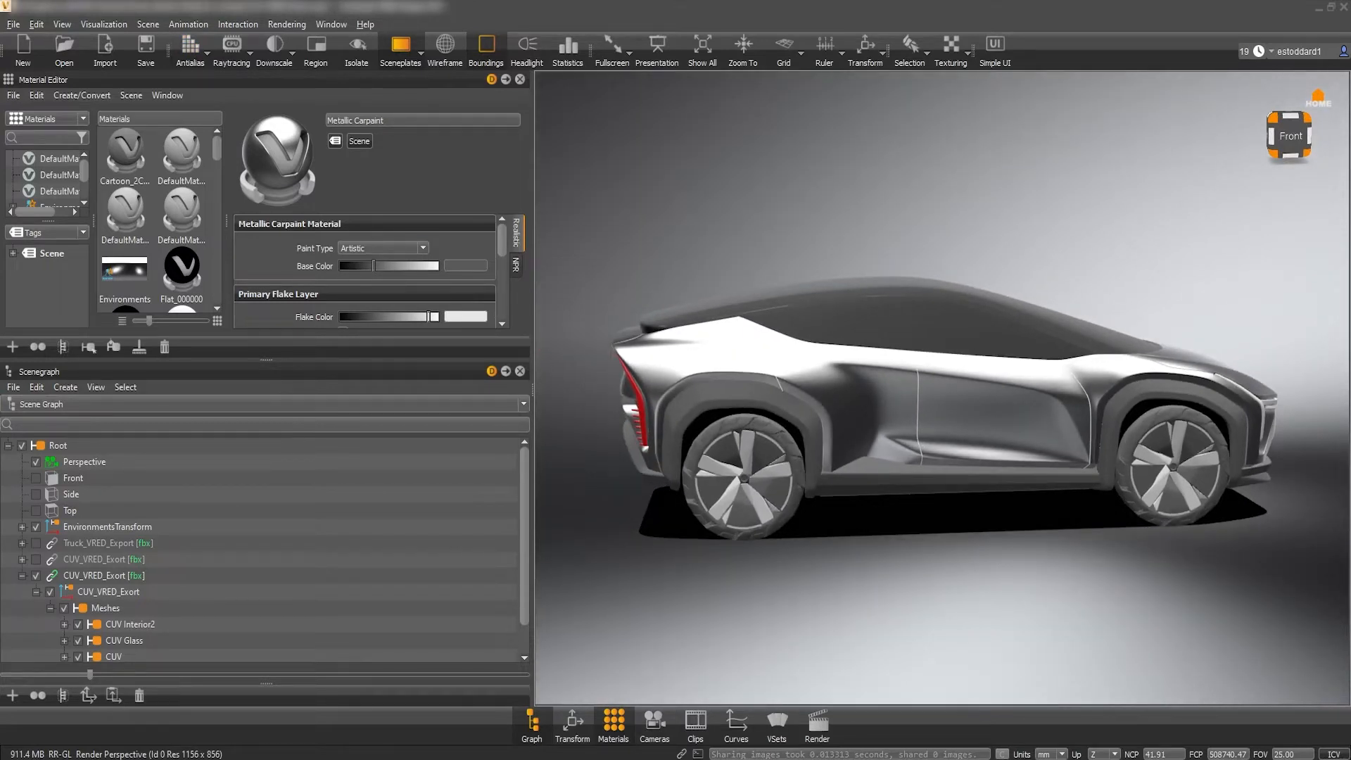
Create a Glass material and lower its Exterior Transparency so the interior shows through
{"action": "left_click", "coordinate": [182, 215]}
{"action": "right_click", "coordinate": [208, 237]}
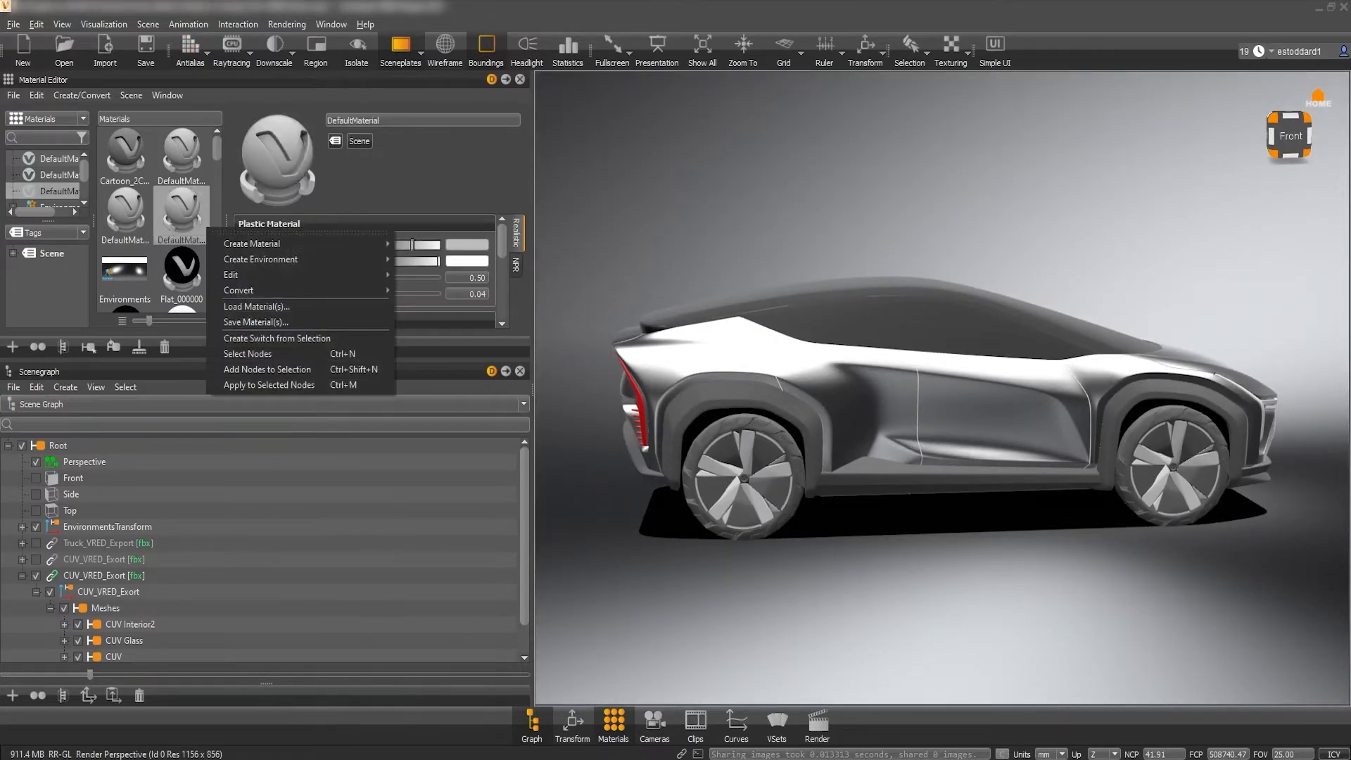
{"action": "left_click", "coordinate": [419, 369]}
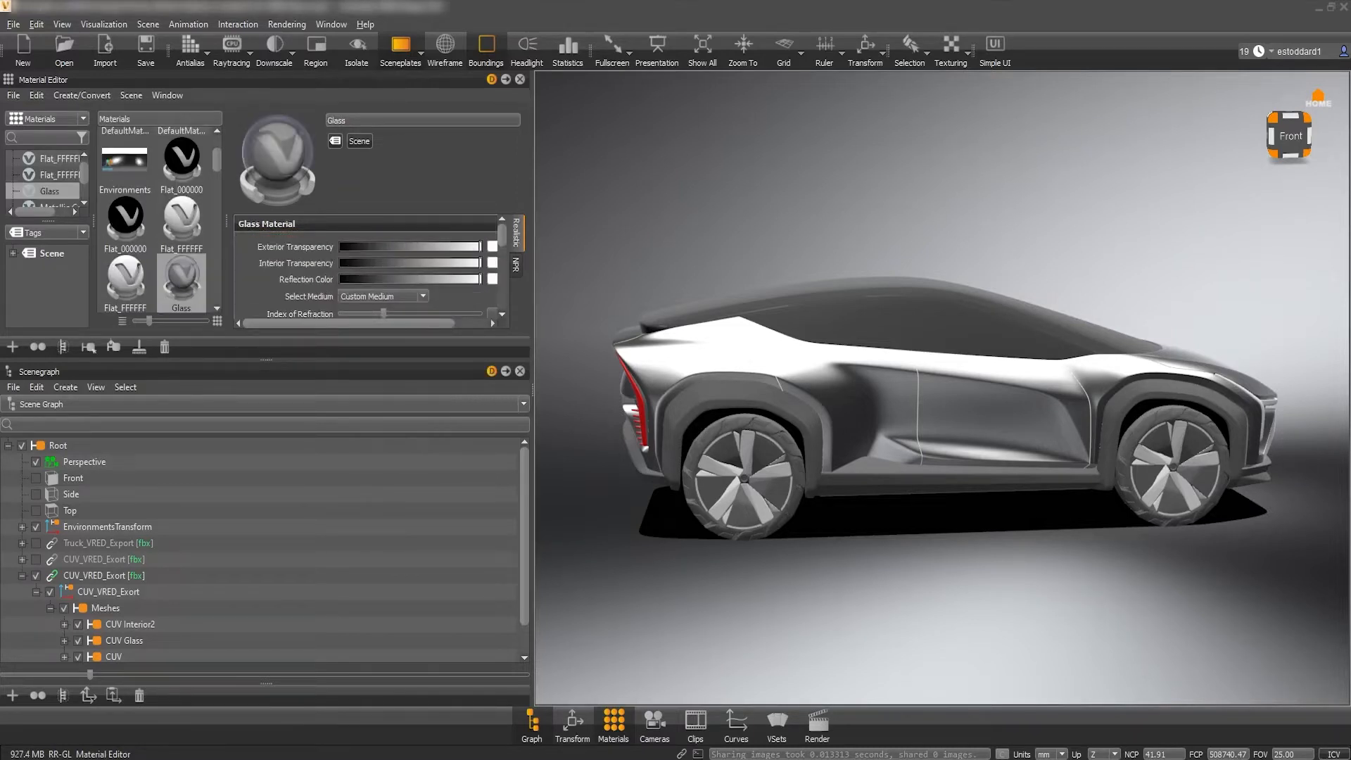
{"action": "left_click_drag", "start_coordinate": [480, 246], "coordinate": [418, 246]}
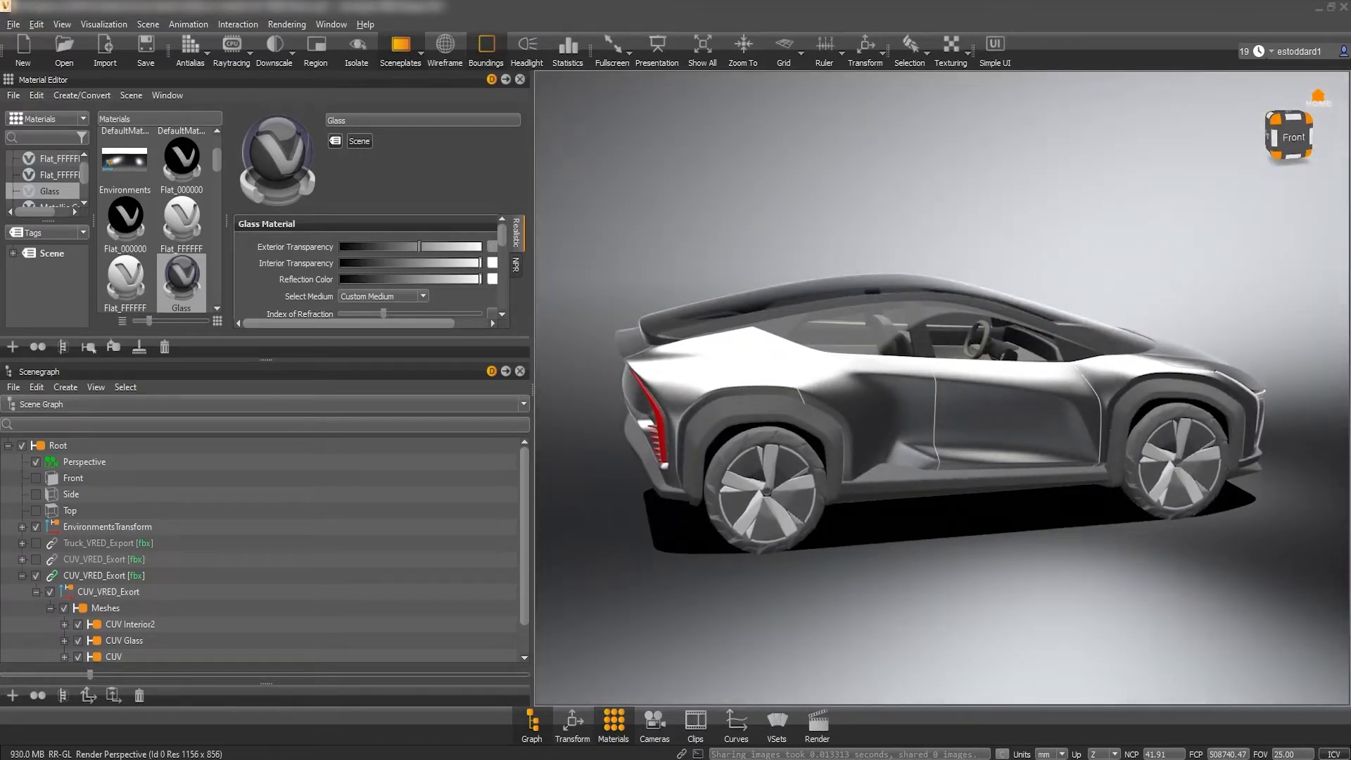
Create a black Plastic material with roughness about 0.29 and apply it to the inner wheel arches
{"action": "right_click", "coordinate": [209, 254]}
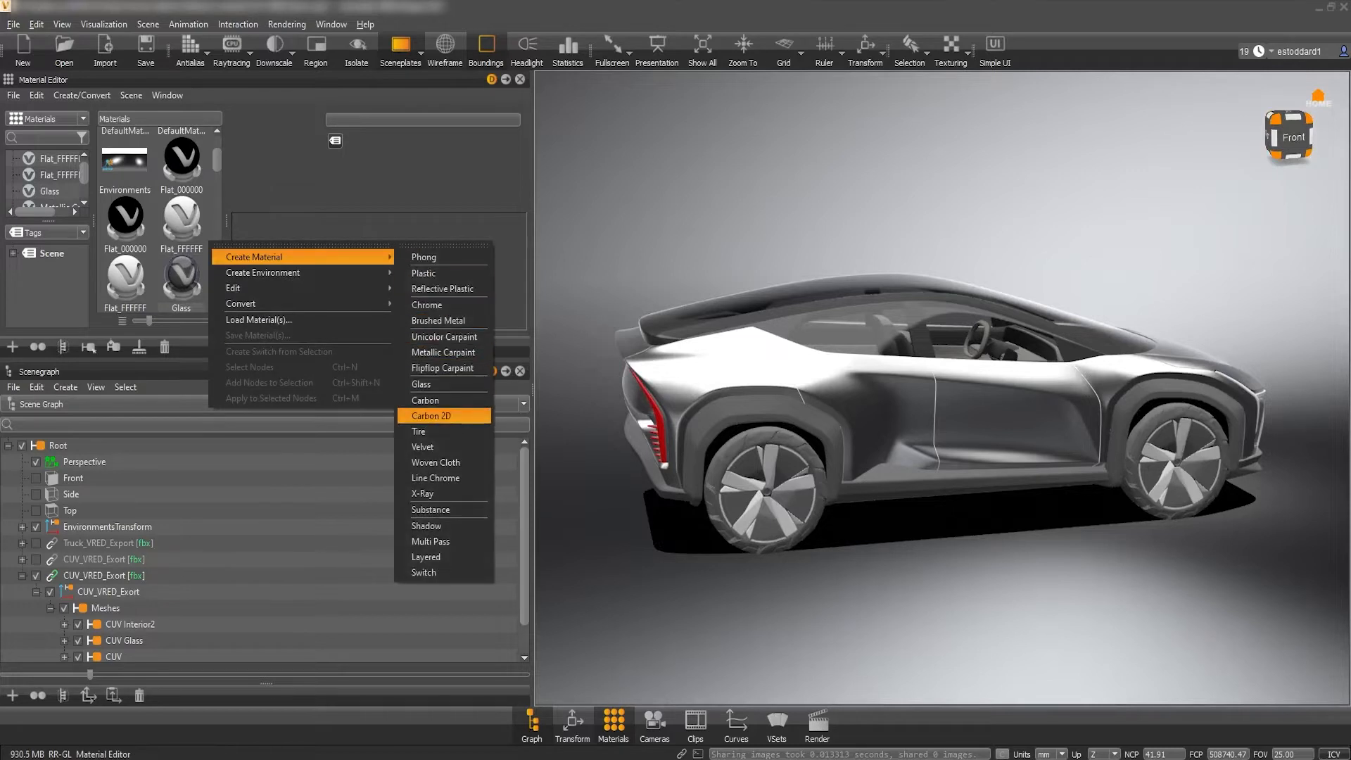
{"action": "left_click", "coordinate": [424, 272]}
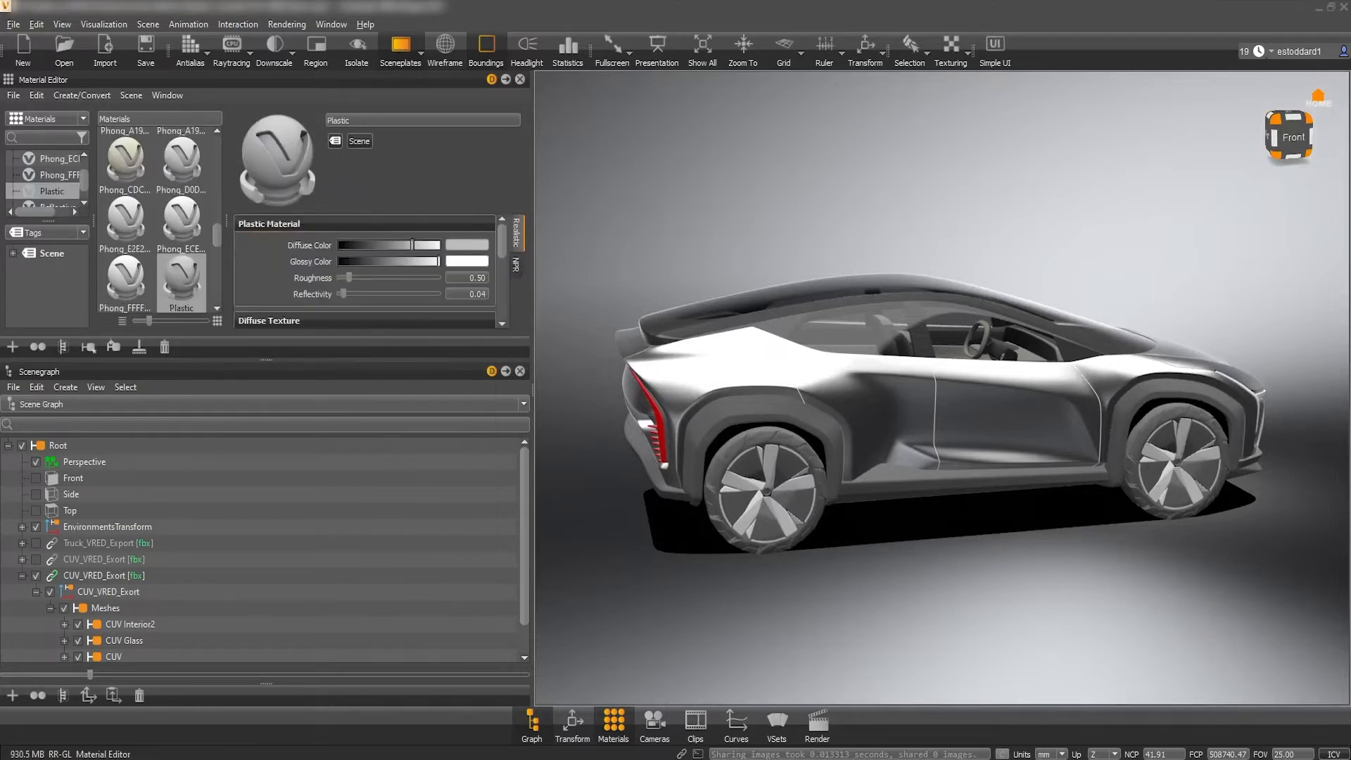
{"action": "left_click_drag", "start_coordinate": [412, 245], "coordinate": [340, 245]}
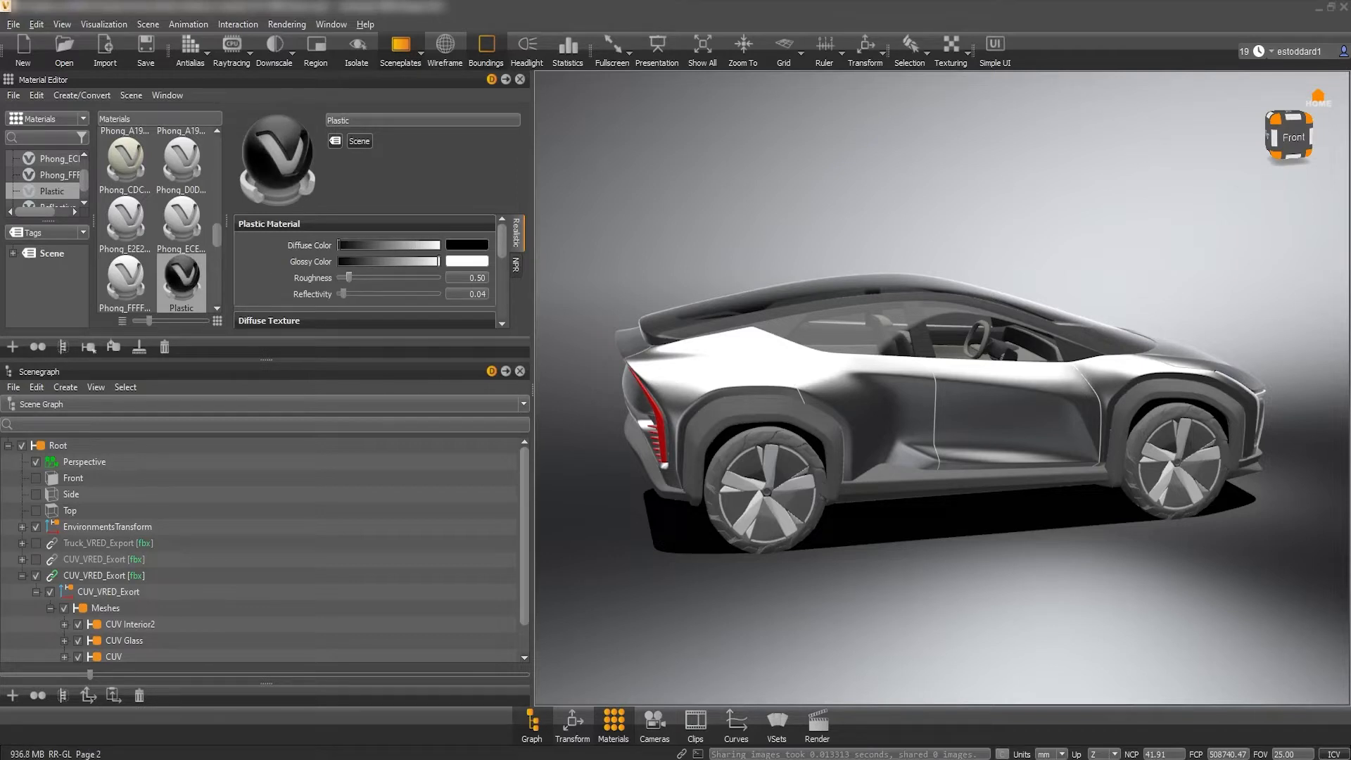
{"action": "left_click_drag", "start_coordinate": [348, 277], "coordinate": [344, 277]}
{"action": "left_click_drag", "start_coordinate": [182, 277], "coordinate": [760, 443]}
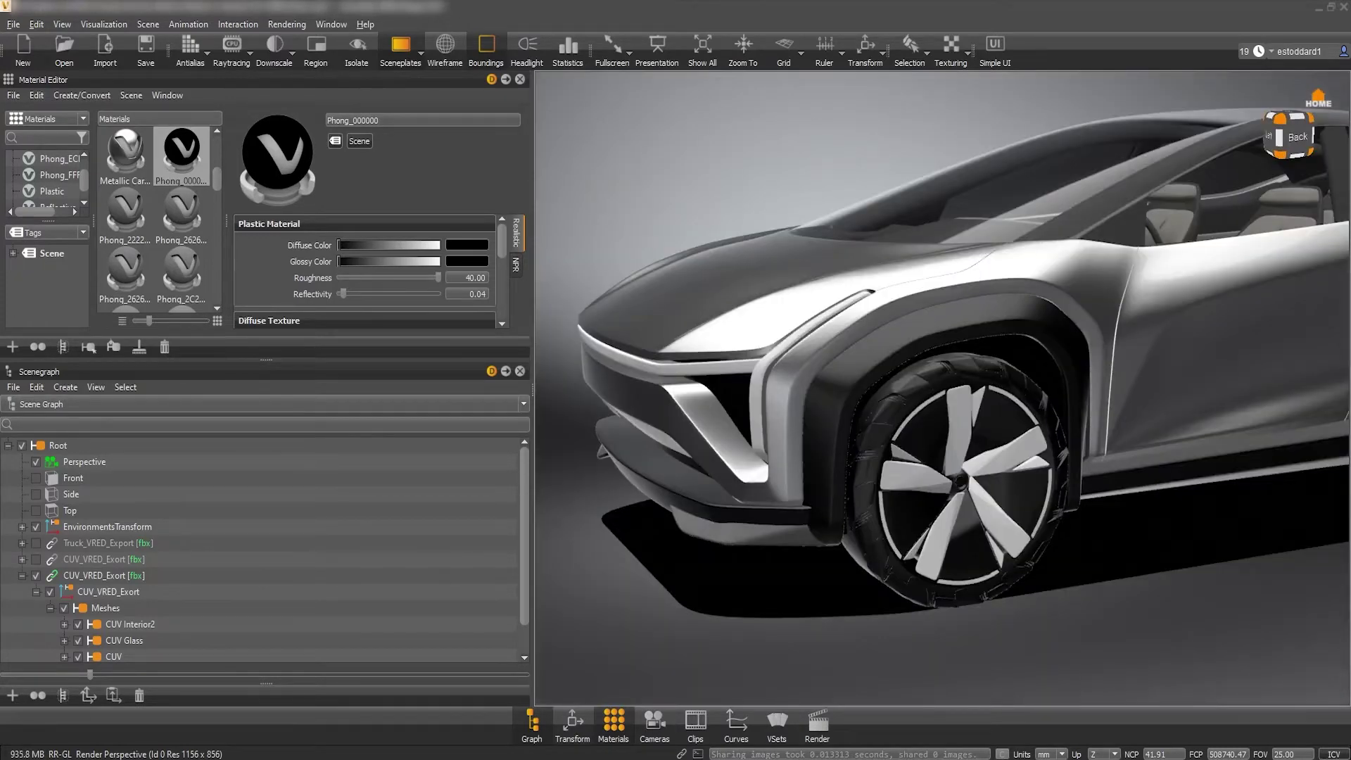
Create a new Brushed Metal material from the material list
{"action": "right_click", "coordinate": [207, 223]}
{"action": "mouse_move", "coordinate": [301, 233]}
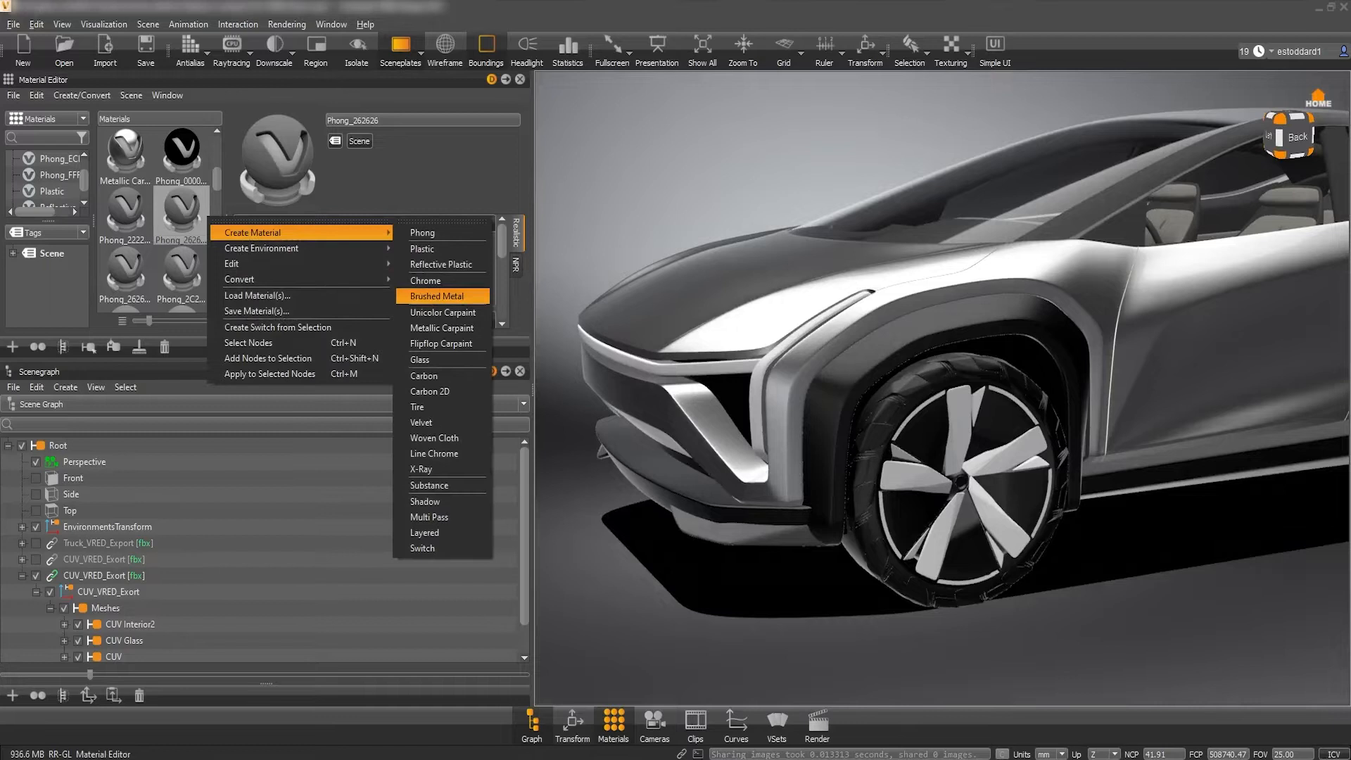
{"action": "left_click", "coordinate": [437, 296]}
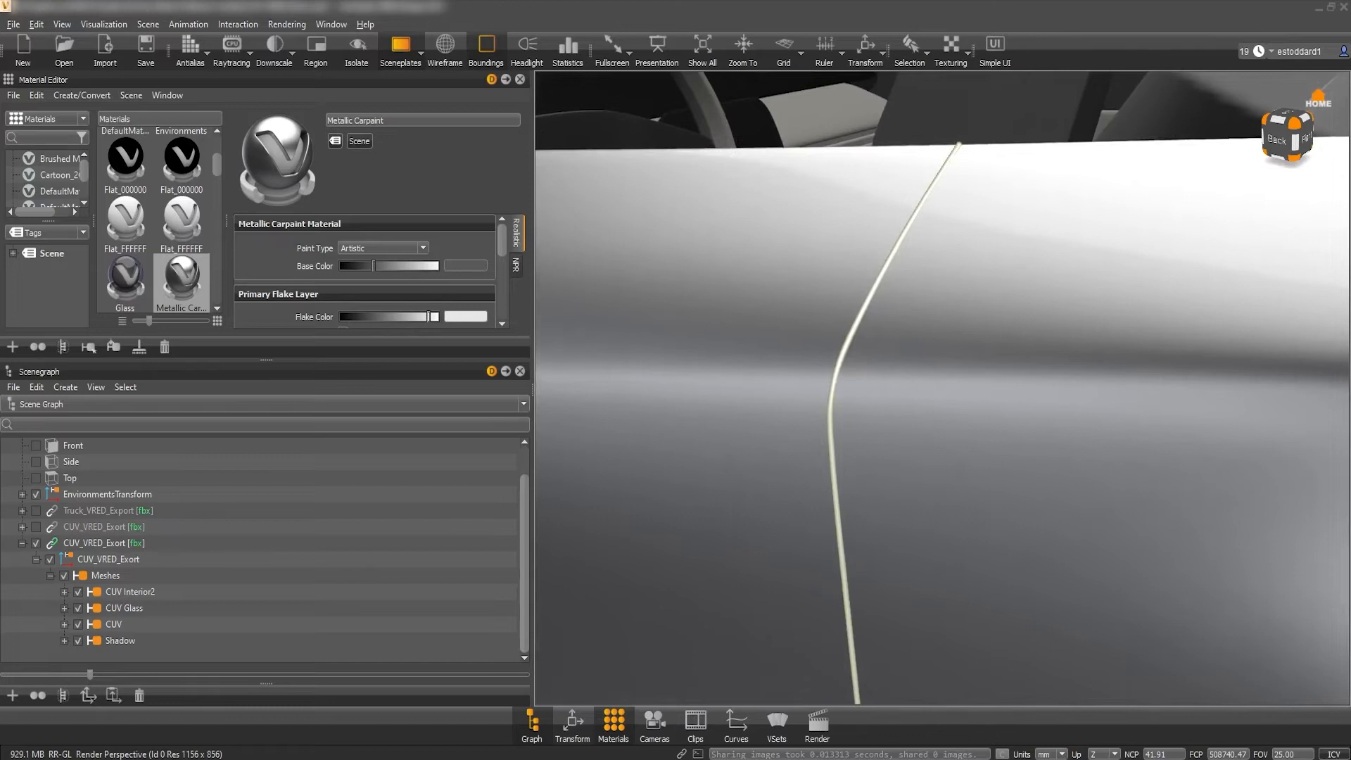
Set Glass1's Exterior Transparency to mid-range and check the door panel before returning to the home side view
{"action": "left_click", "coordinate": [182, 280]}
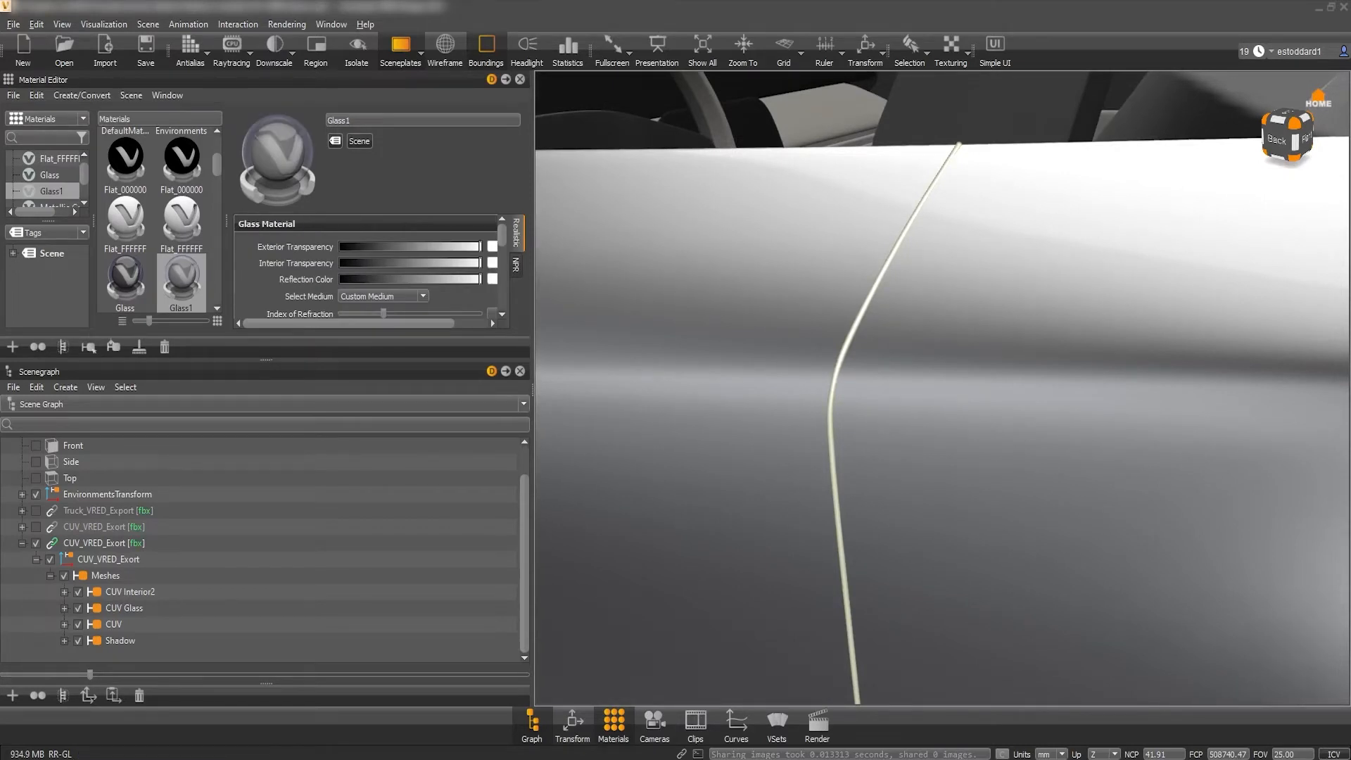
{"action": "scroll", "coordinate": [370, 275], "scroll_direction": "down", "scroll_amount": 2}
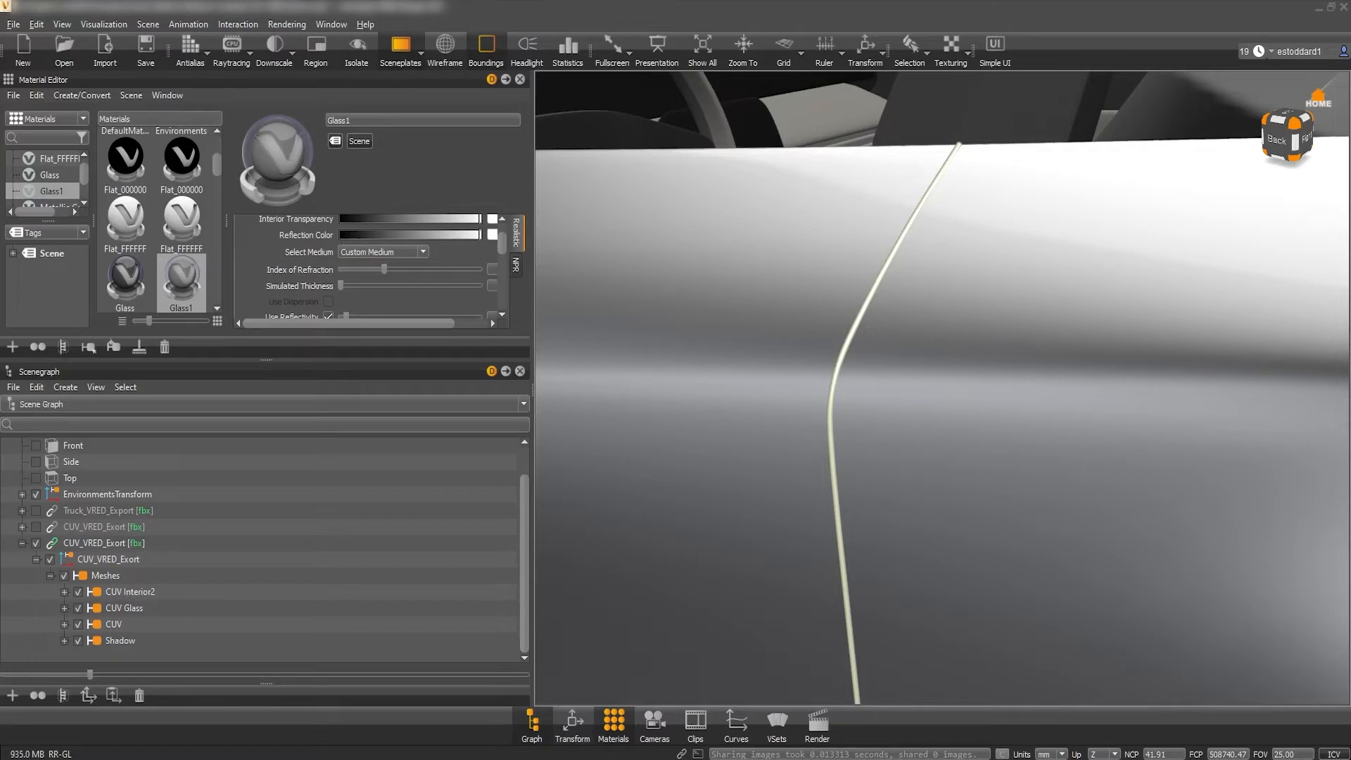
{"action": "scroll", "coordinate": [369, 275], "scroll_direction": "up", "scroll_amount": 2}
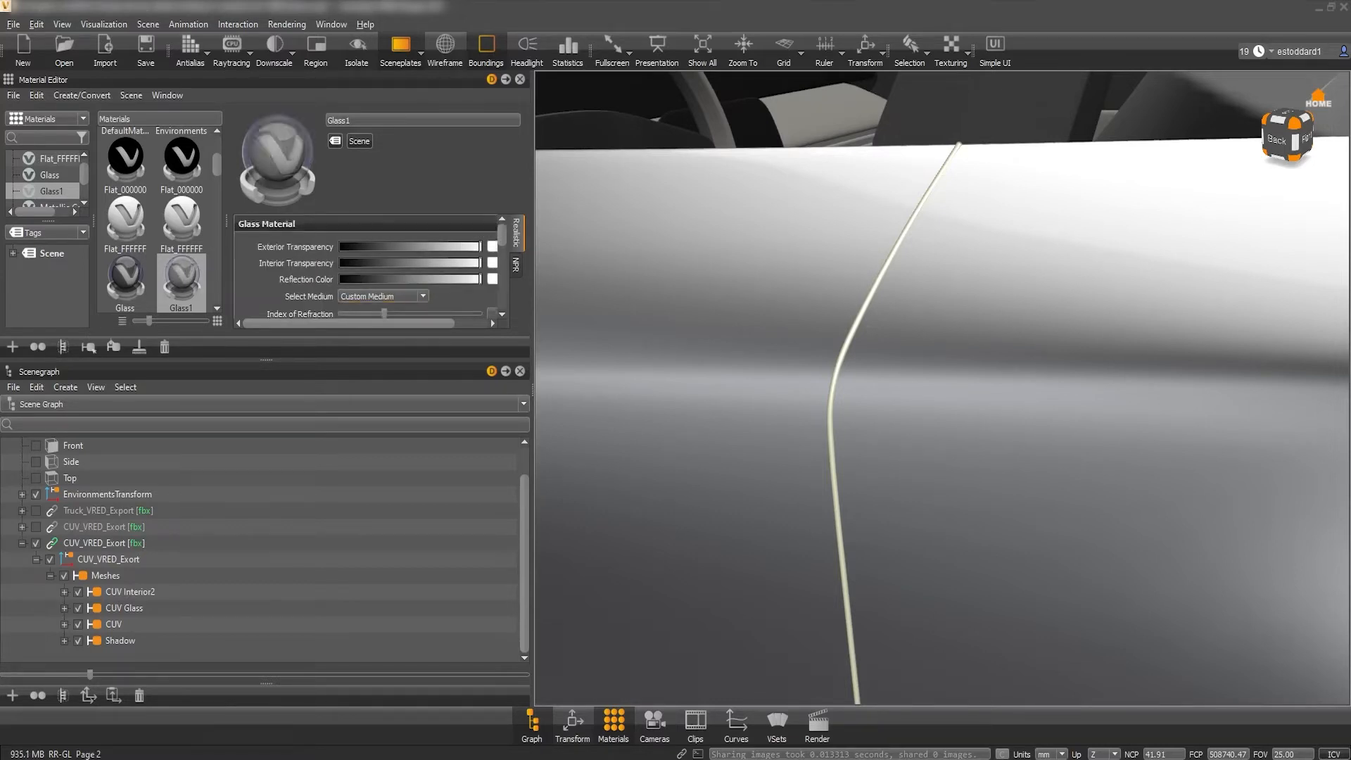
{"action": "left_click_drag", "start_coordinate": [481, 246], "coordinate": [403, 246]}
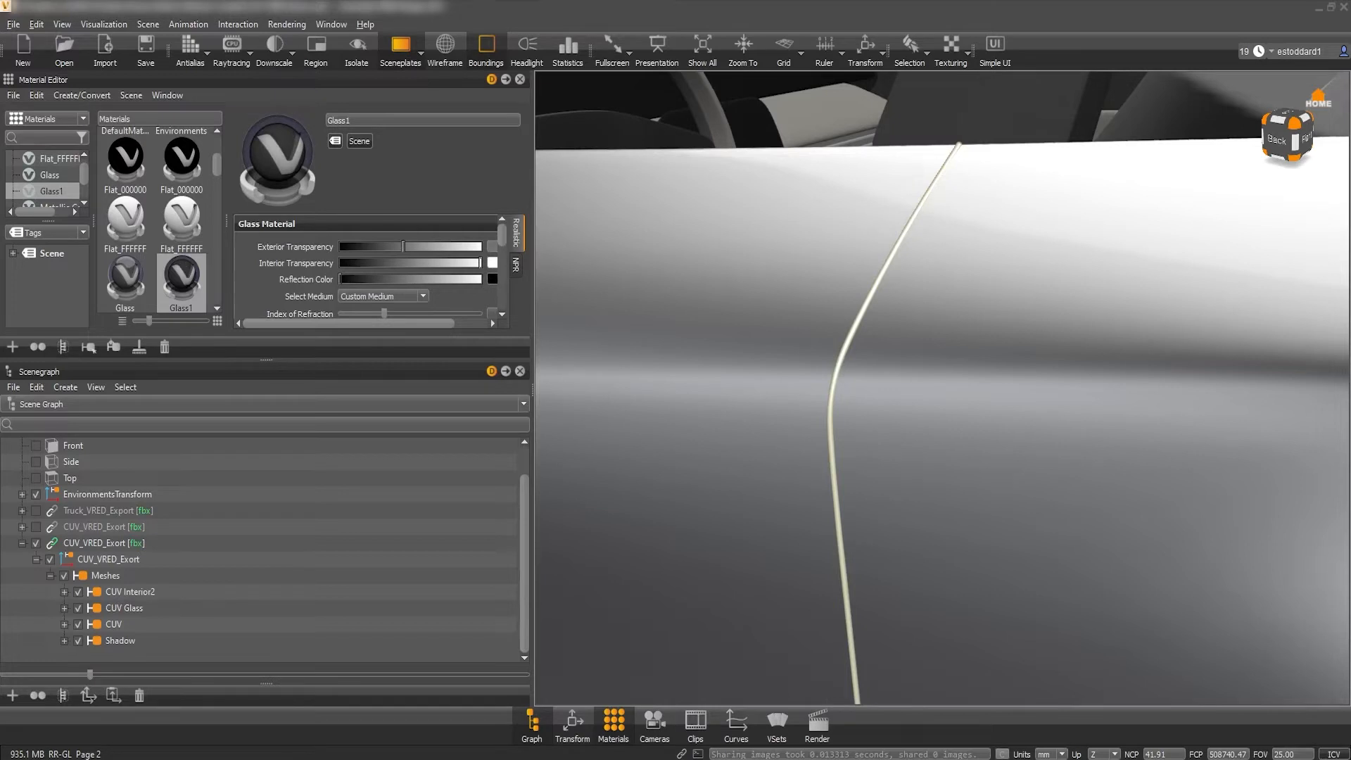
{"action": "left_click_drag", "start_coordinate": [403, 245], "coordinate": [419, 246]}
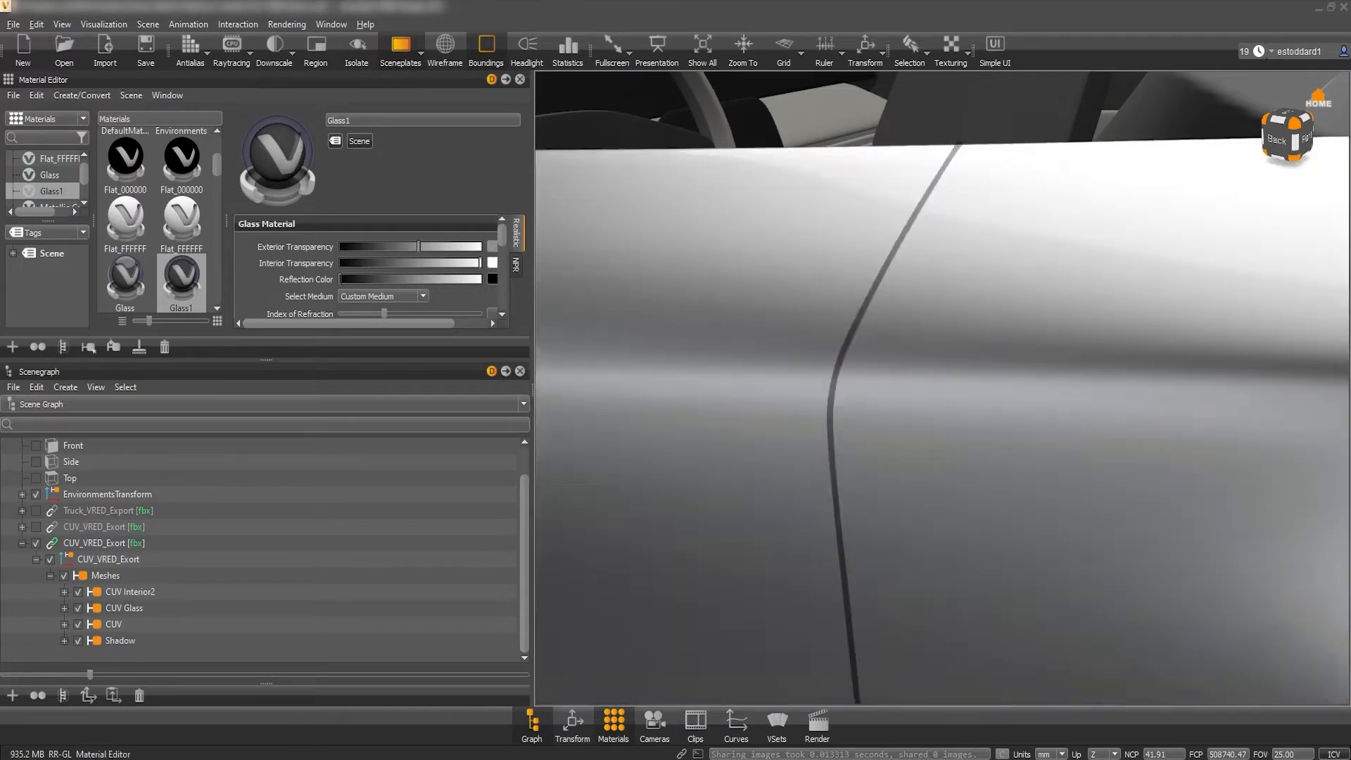
{"action": "scroll", "coordinate": [939, 380], "scroll_direction": "up", "scroll_amount": 2}
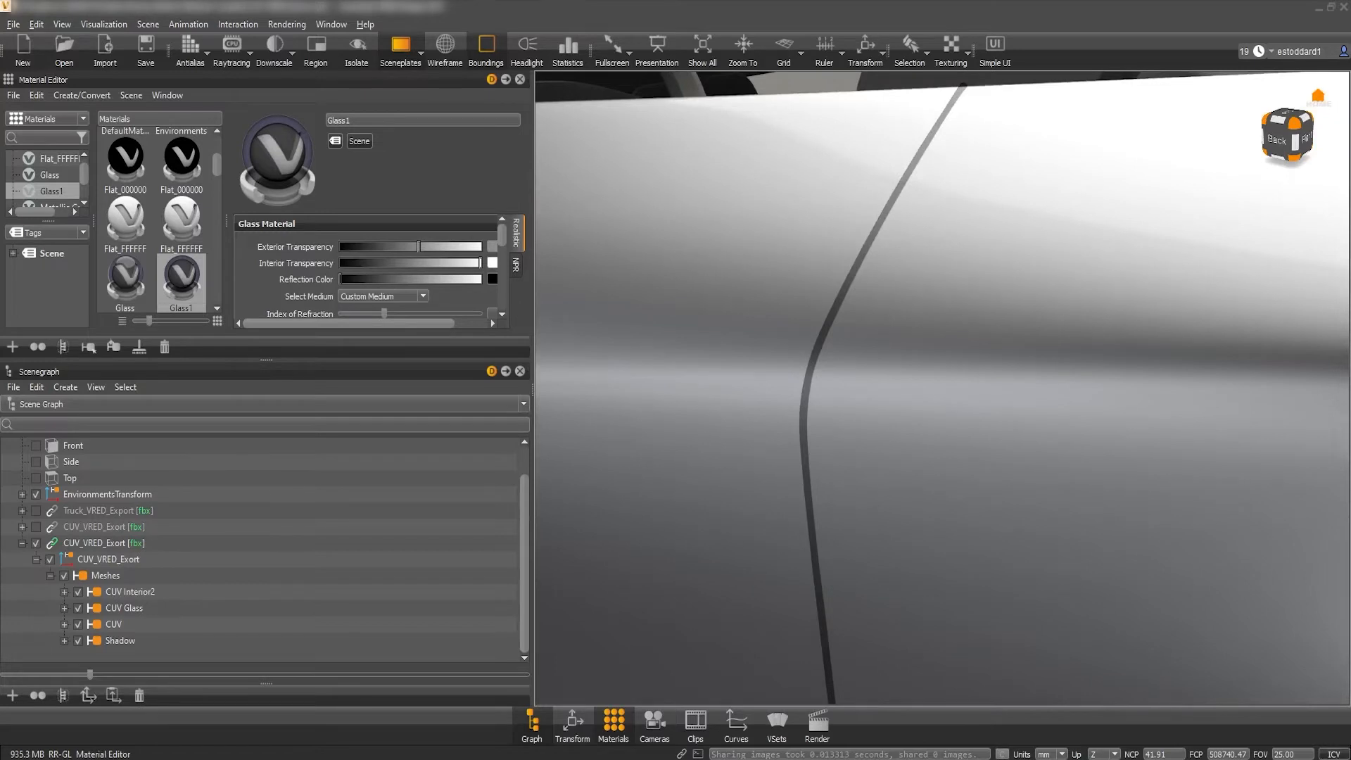
{"action": "middle_click_drag", "start_coordinate": [823, 369], "coordinate": [866, 401]}
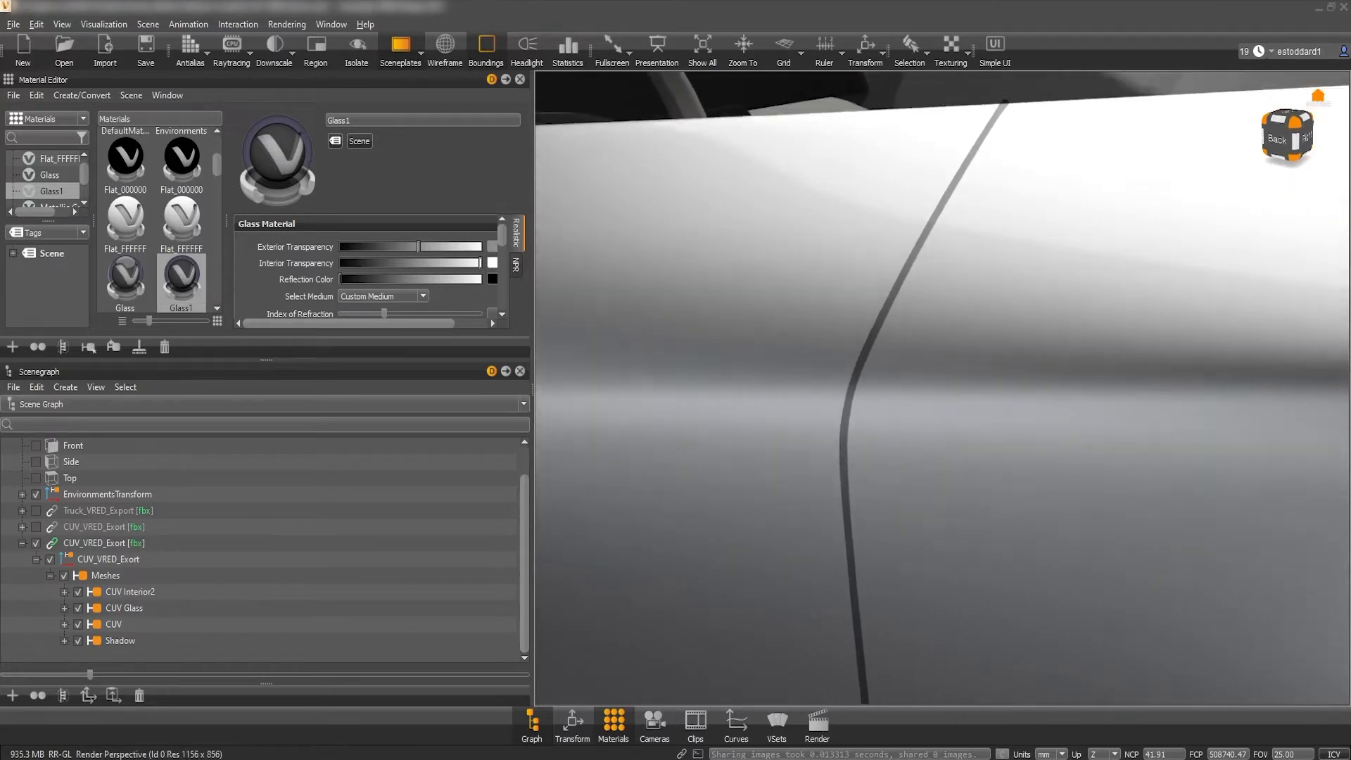
{"action": "middle_click_drag", "start_coordinate": [929, 359], "coordinate": [929, 386]}
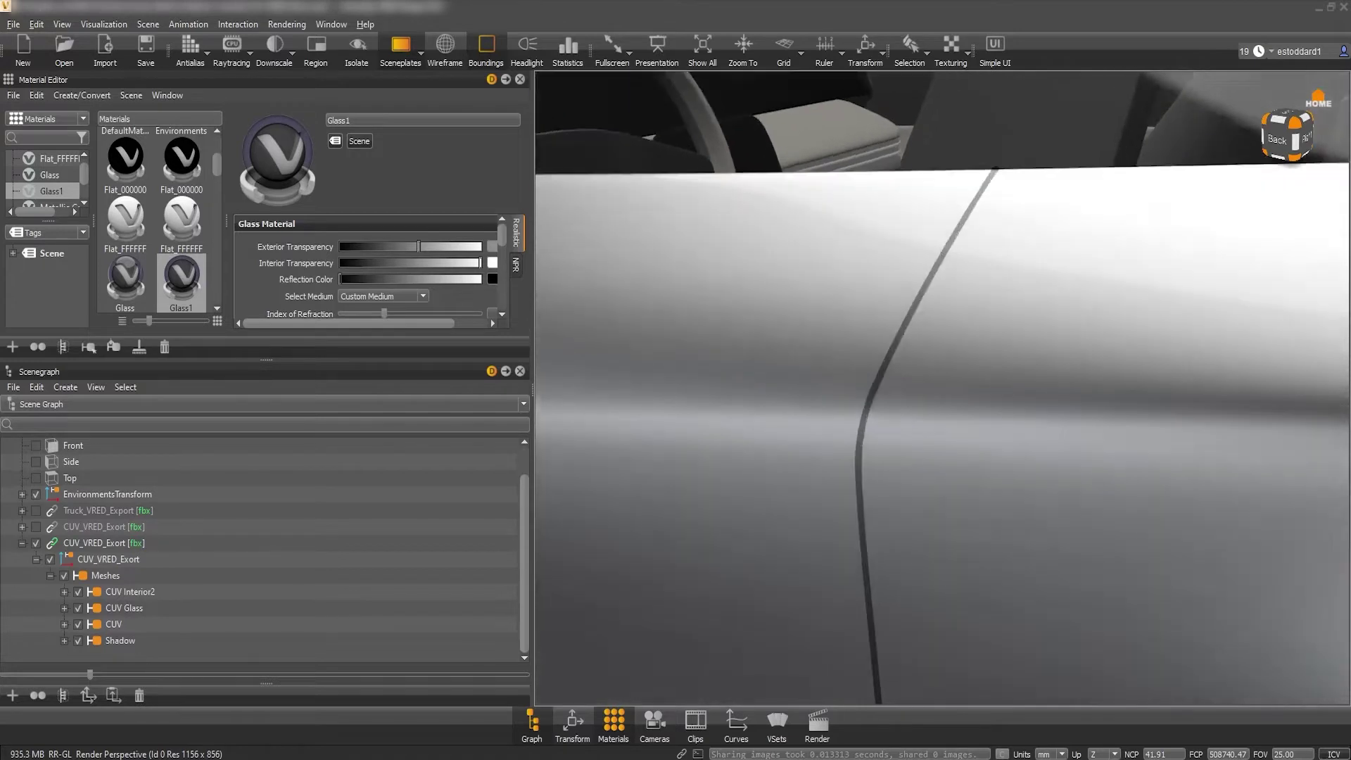
{"action": "left_click", "coordinate": [1317, 100]}
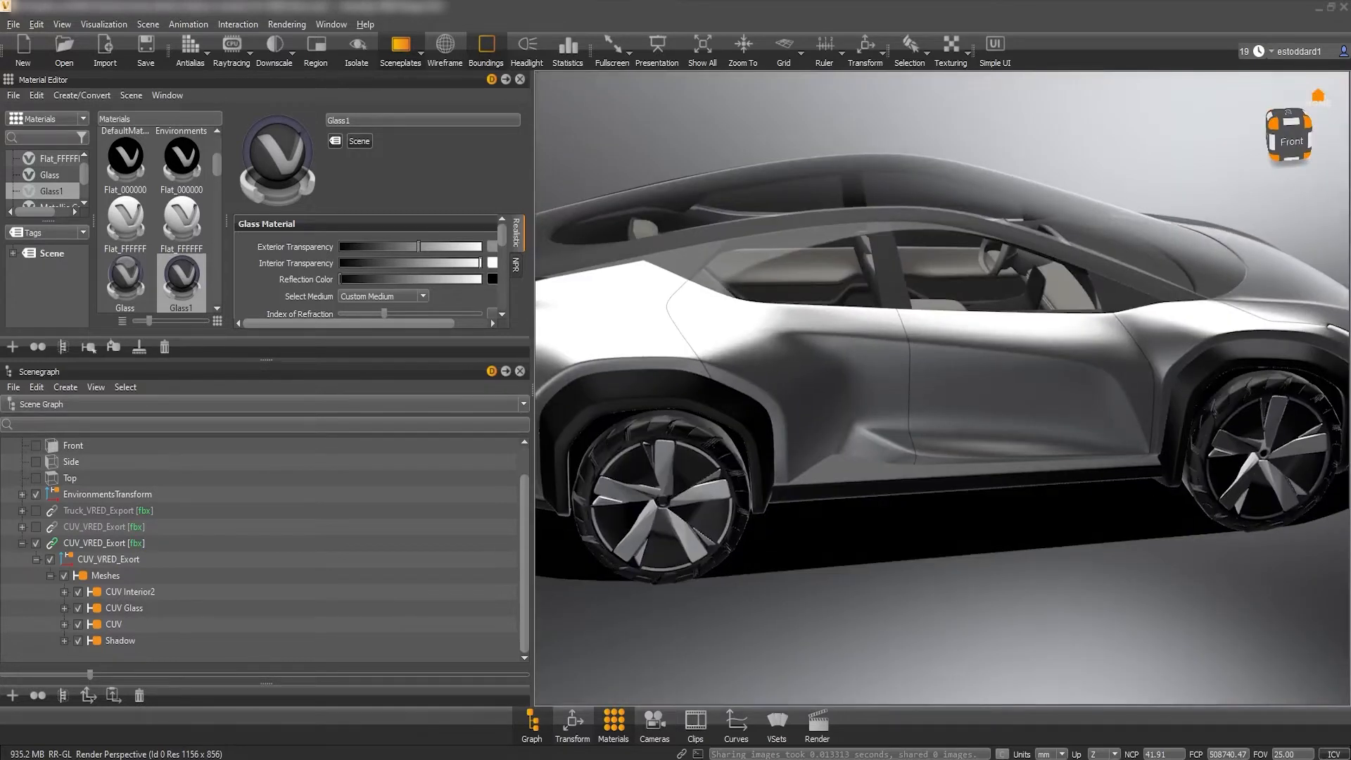
Create a Unicolor Carpaint material with its Base Color set to black
{"action": "right_click", "coordinate": [212, 212]}
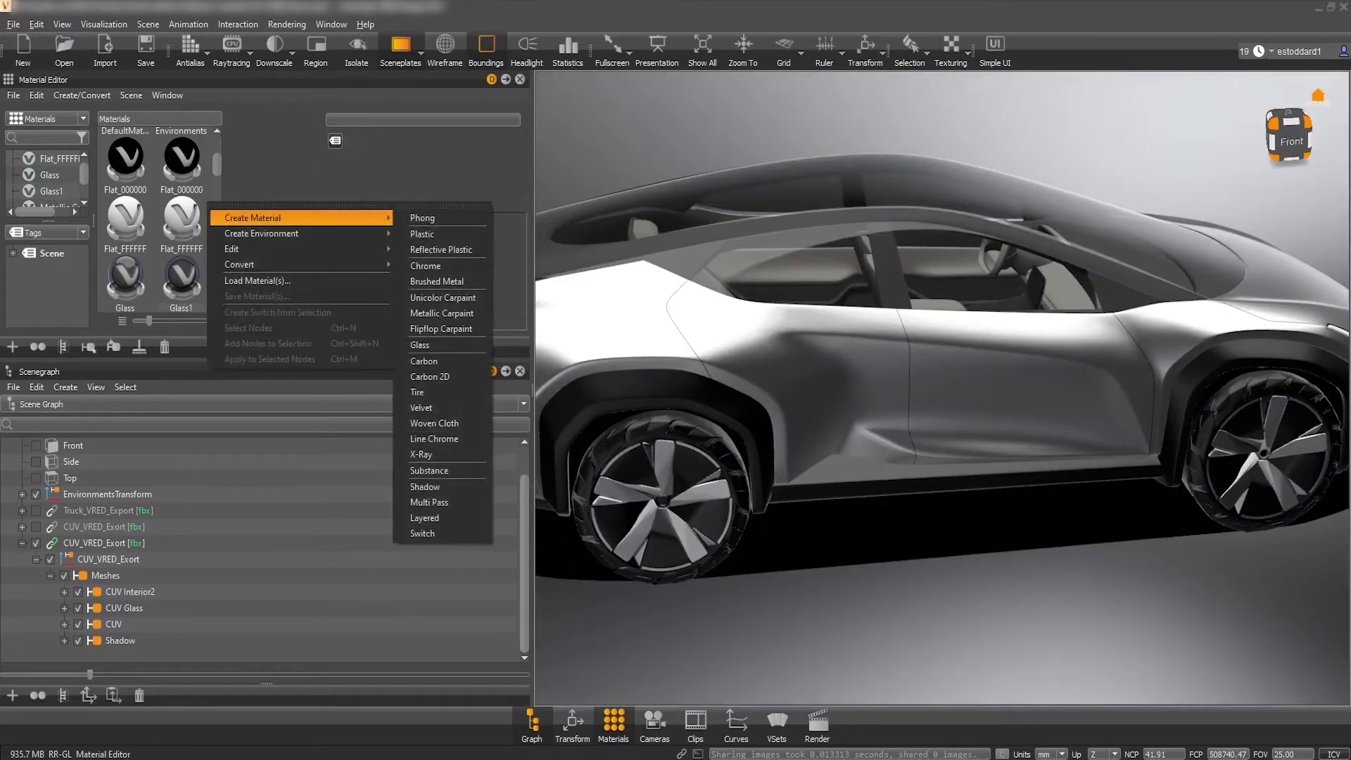
{"action": "left_click", "coordinate": [443, 297]}
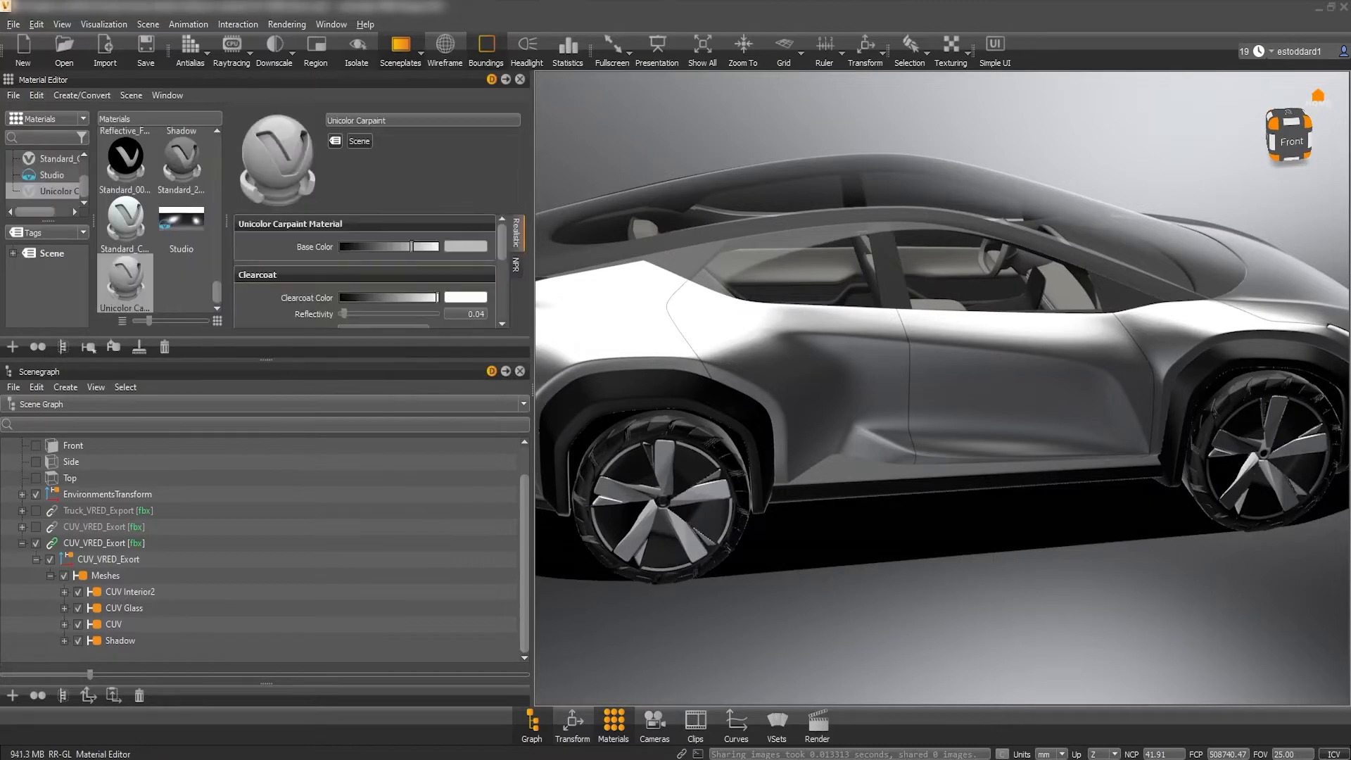
{"action": "left_click_drag", "start_coordinate": [412, 246], "coordinate": [438, 247]}
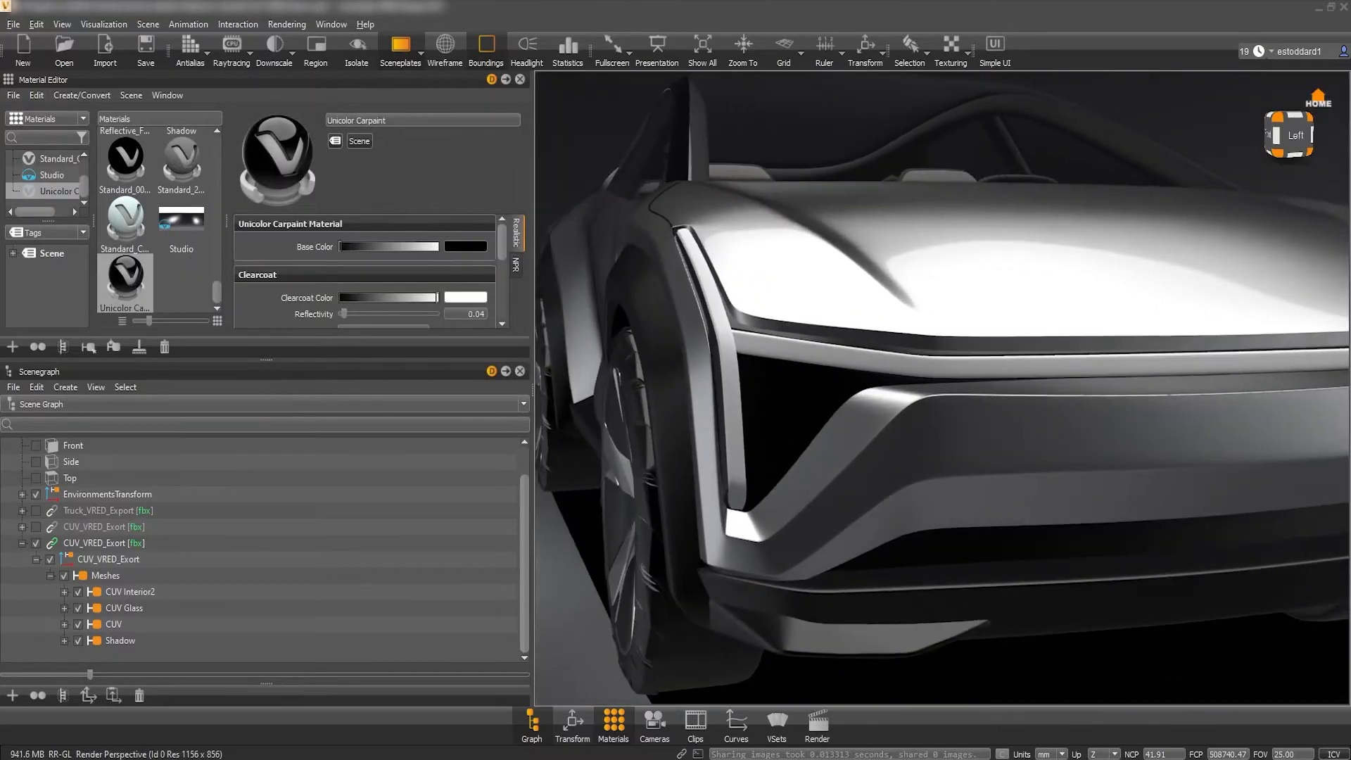
Create a new Plastic material with a white diffuse colour
{"action": "right_click", "coordinate": [194, 292]}
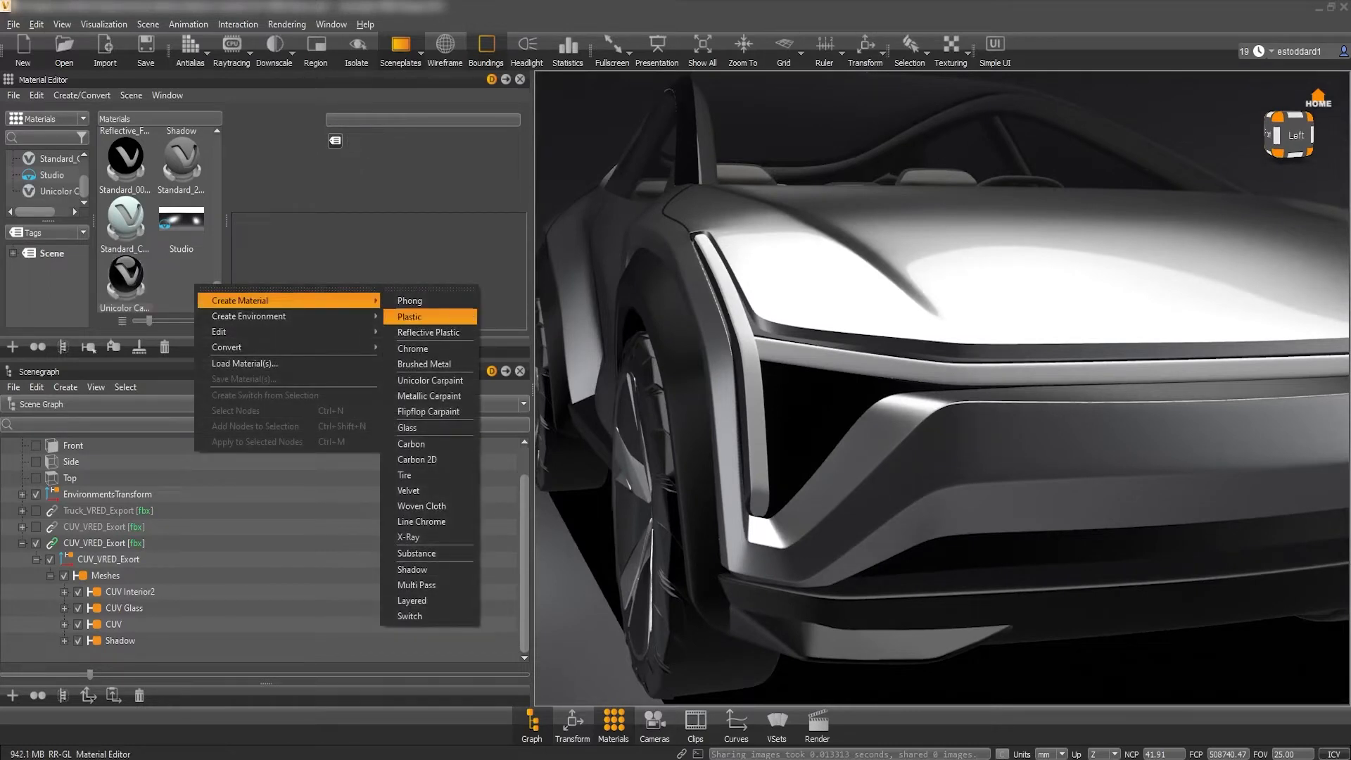
{"action": "left_click", "coordinate": [410, 317]}
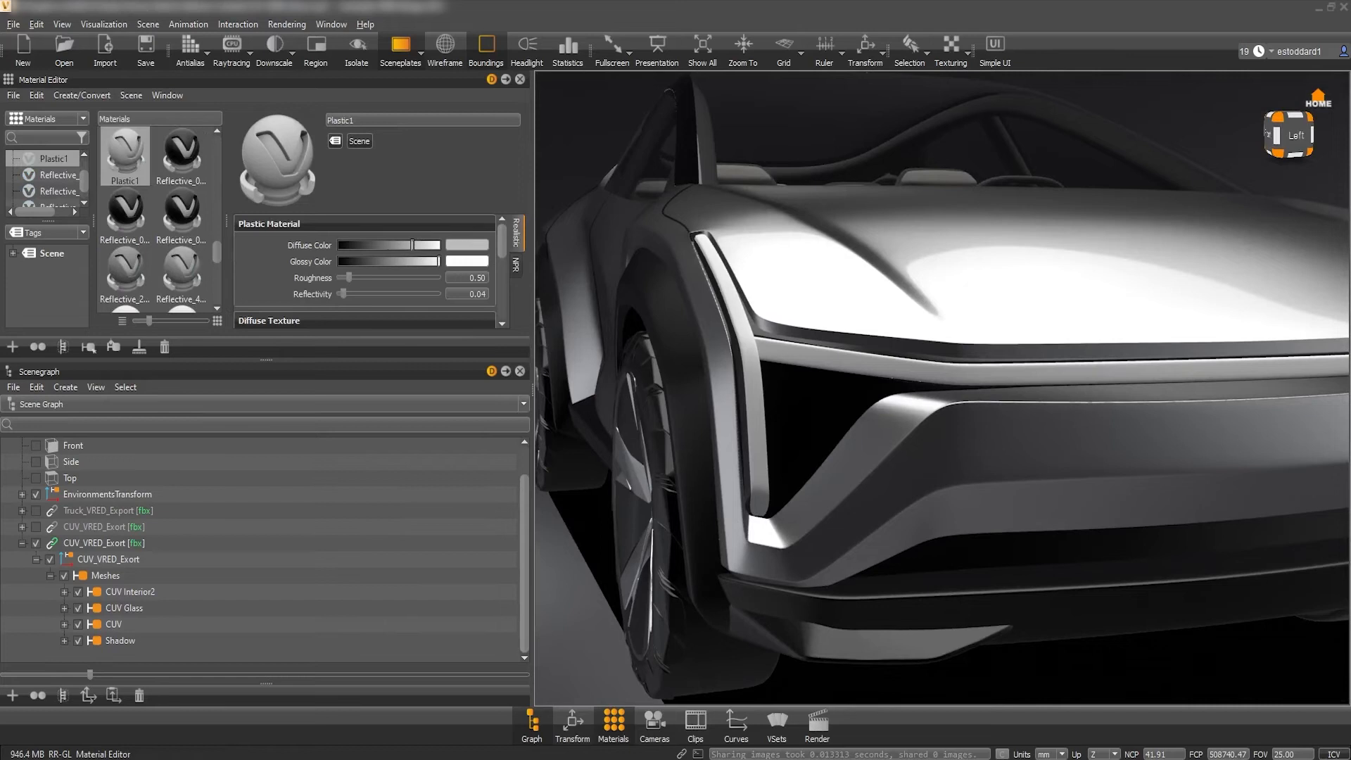
{"action": "left_click_drag", "start_coordinate": [413, 245], "coordinate": [438, 246]}
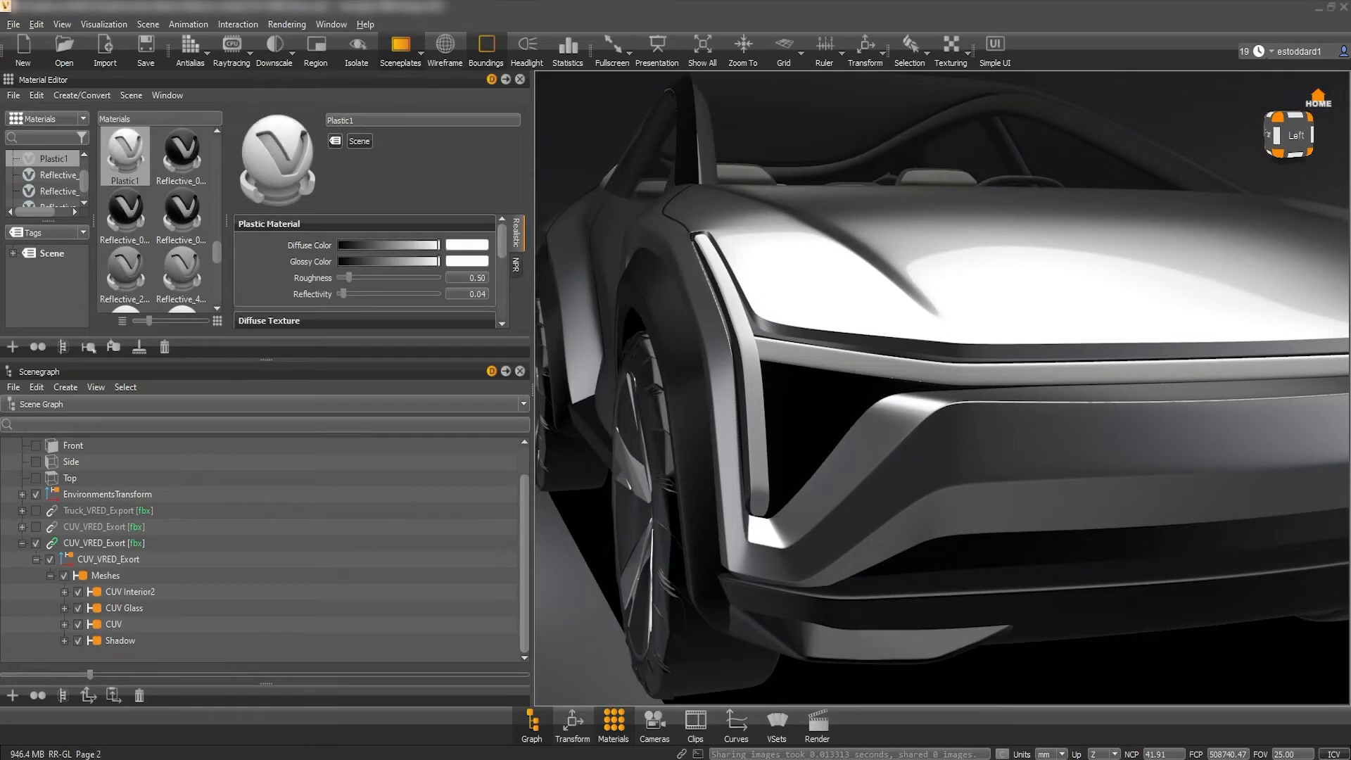
{"action": "scroll", "coordinate": [364, 275], "scroll_direction": "down", "scroll_amount": 2}
{"action": "scroll", "coordinate": [364, 275], "scroll_direction": "down", "scroll_amount": 2}
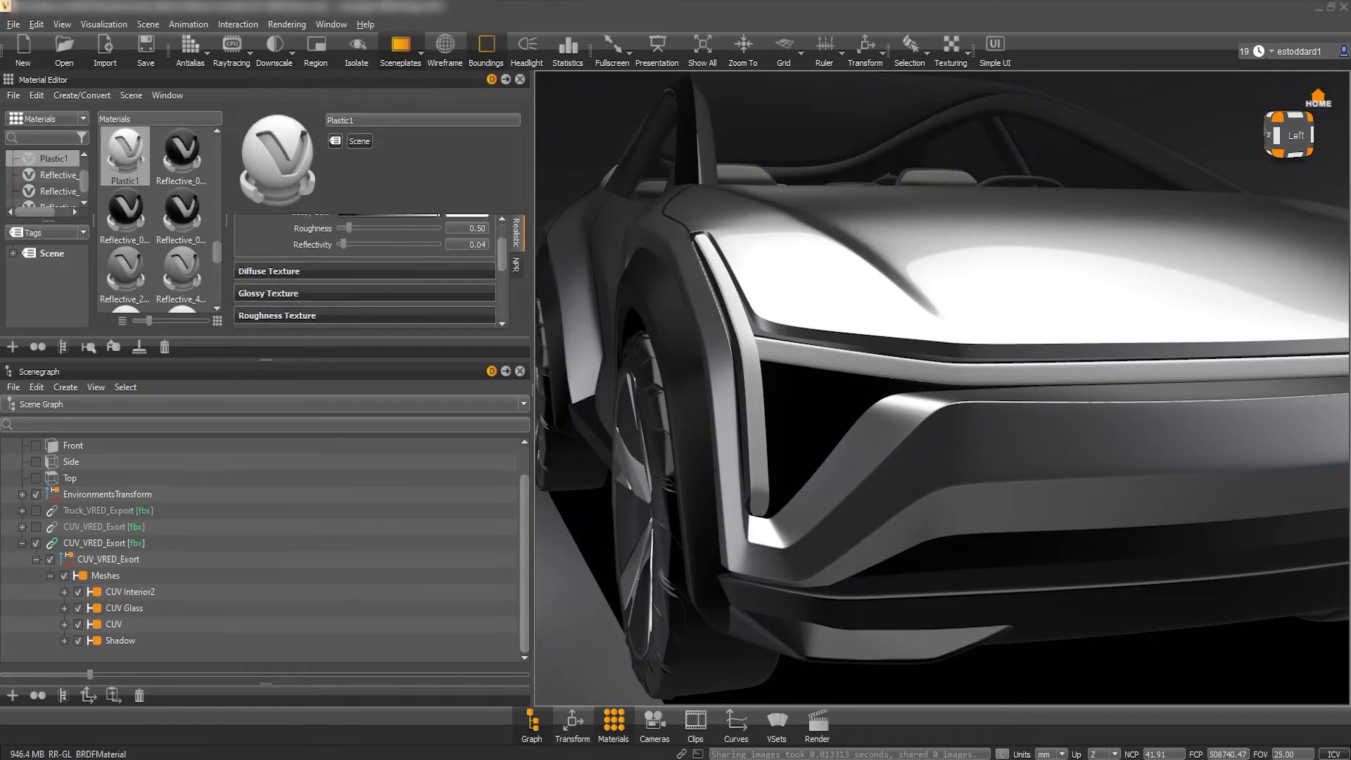
{"action": "scroll", "coordinate": [365, 275], "scroll_direction": "down", "scroll_amount": 2}
{"action": "scroll", "coordinate": [364, 274], "scroll_direction": "down", "scroll_amount": 2}
Give the plastic white incandescence at intensity about 29.2 and view the glowing front
{"action": "left_click", "coordinate": [268, 275]}
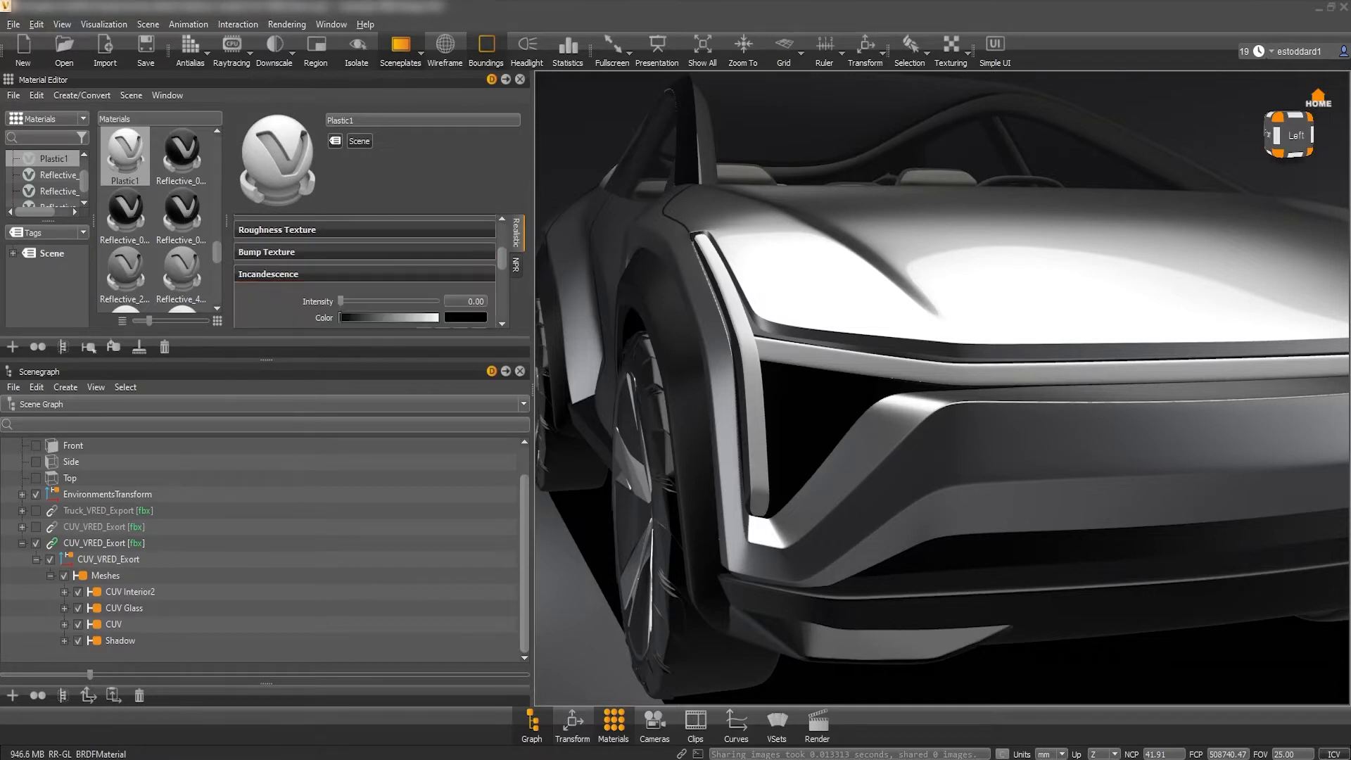
{"action": "scroll", "coordinate": [364, 274], "scroll_direction": "down", "scroll_amount": 2}
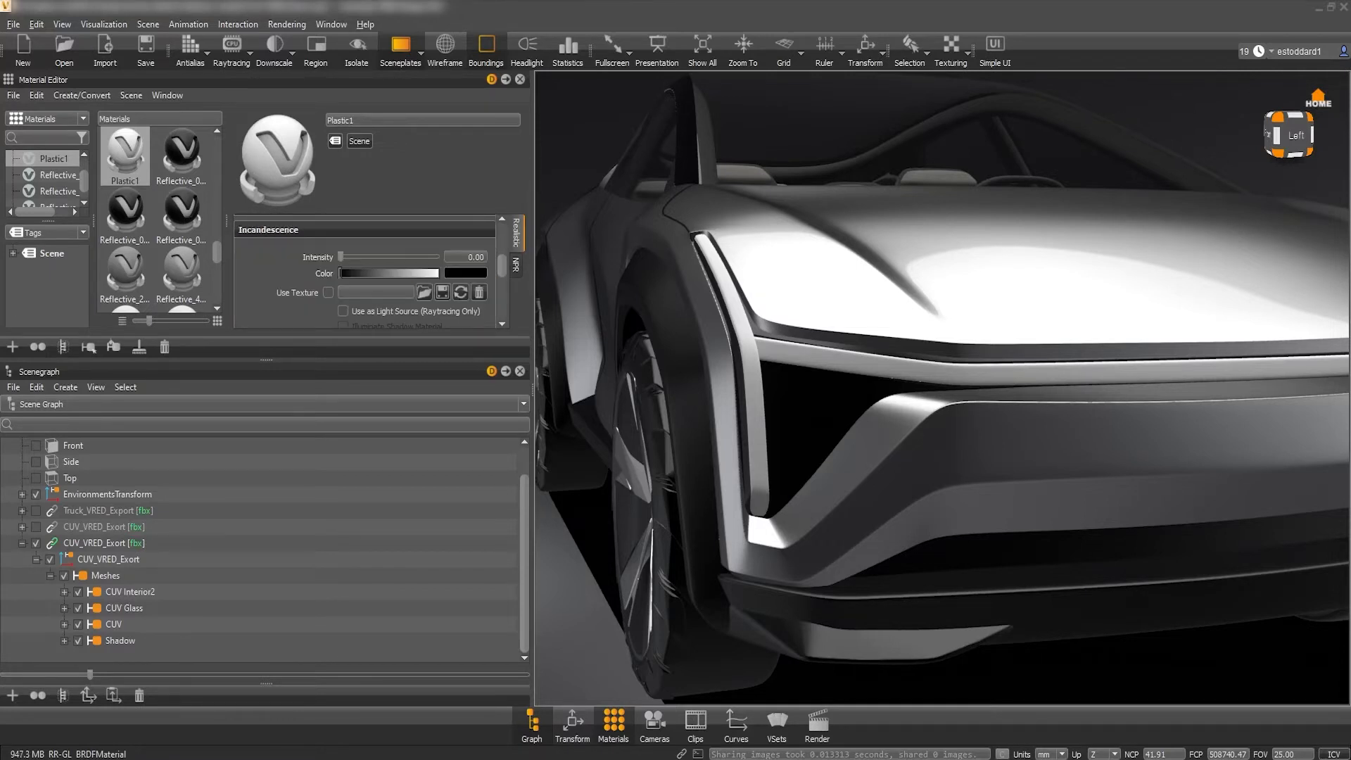
{"action": "left_click_drag", "start_coordinate": [341, 272], "coordinate": [437, 273]}
{"action": "left_click_drag", "start_coordinate": [341, 257], "coordinate": [344, 256]}
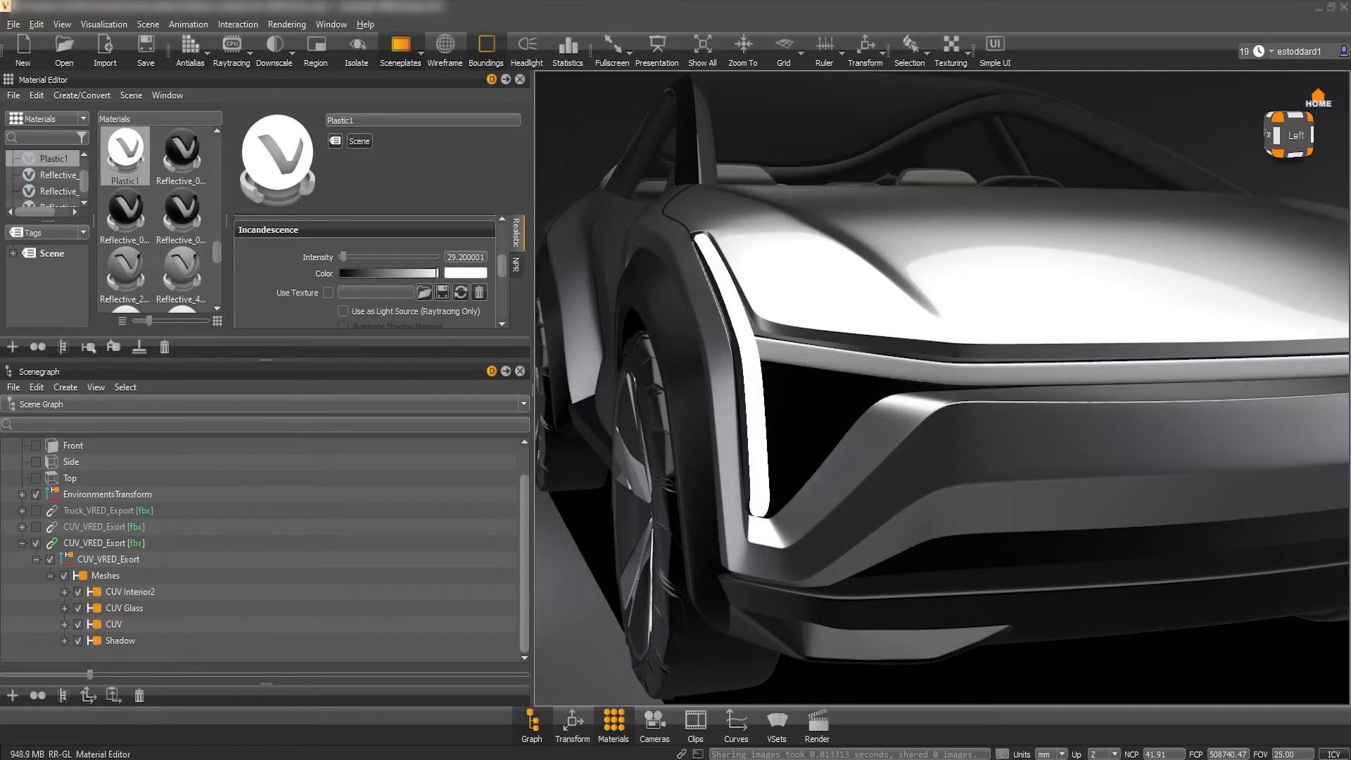
{"action": "left_click", "coordinate": [125, 153]}
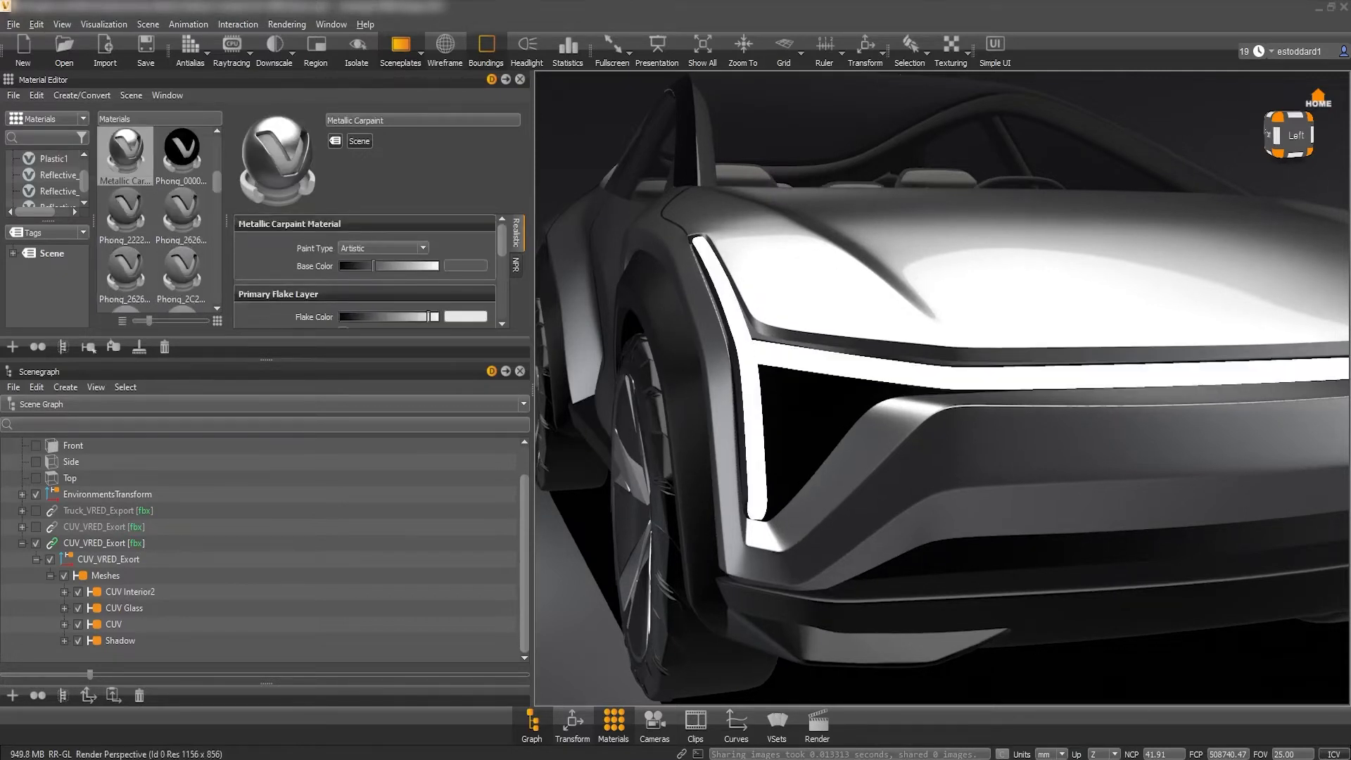
{"action": "middle_click_drag", "start_coordinate": [950, 423], "coordinate": [845, 401]}
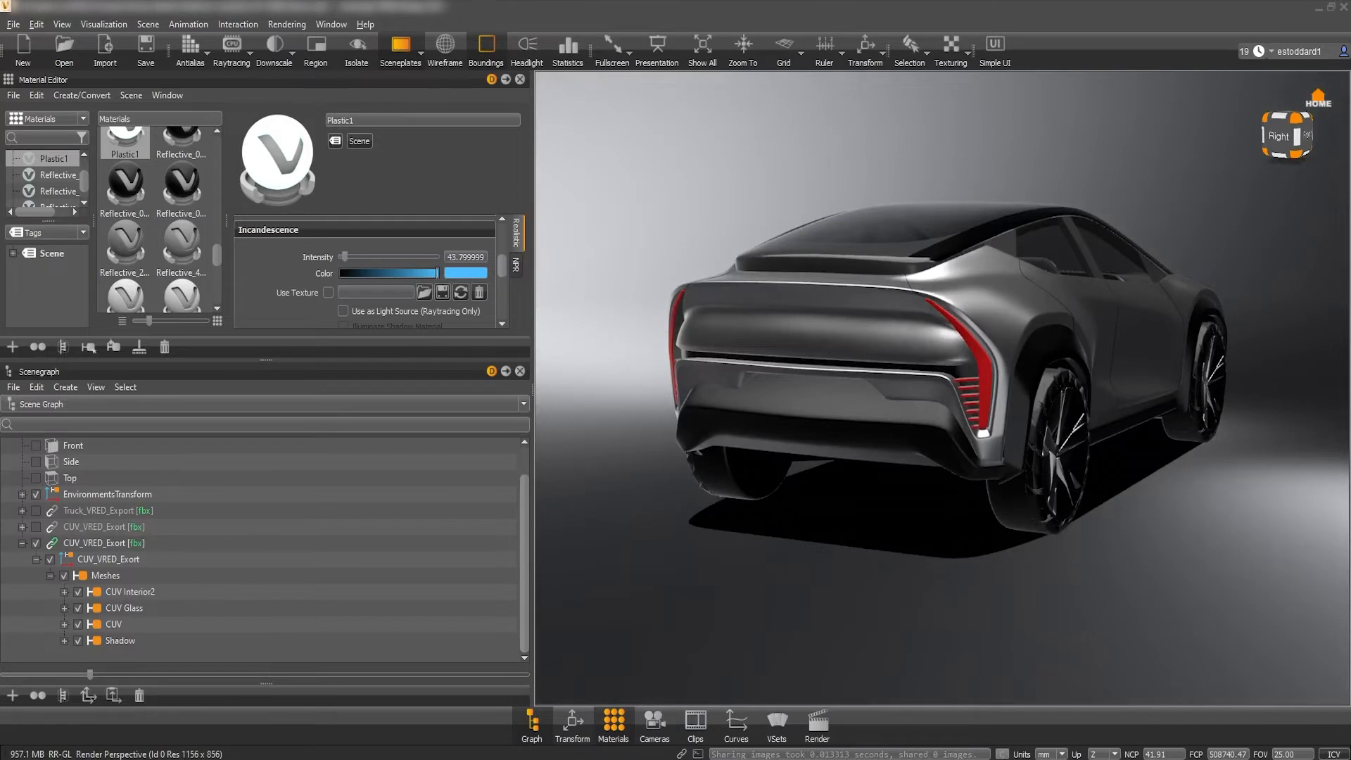
Create a second Plastic material and set its incandescence colour to red
{"action": "right_click", "coordinate": [159, 211]}
{"action": "left_click", "coordinate": [243, 228]}
{"action": "left_click", "coordinate": [436, 272]}
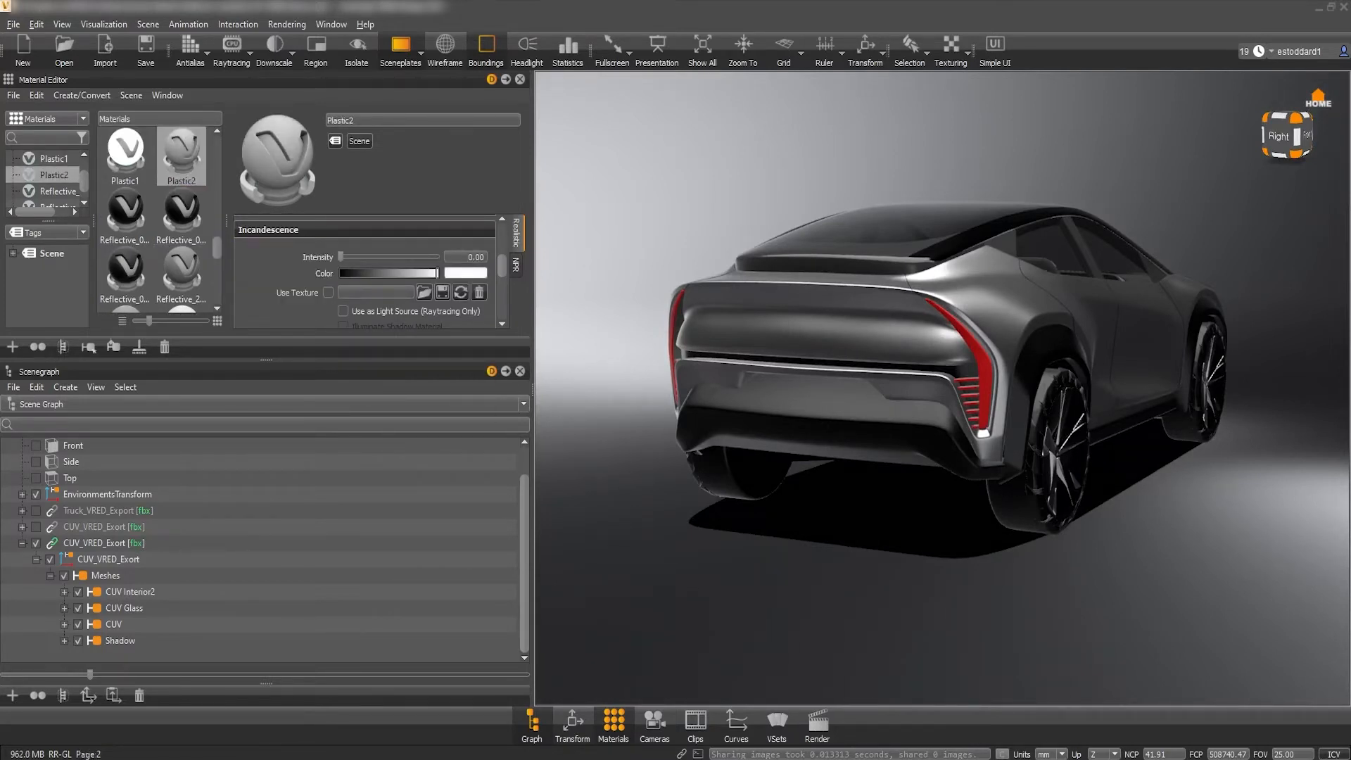
{"action": "left_click", "coordinate": [465, 272]}
{"action": "left_click", "coordinate": [739, 317]}
{"action": "left_click", "coordinate": [402, 526]}
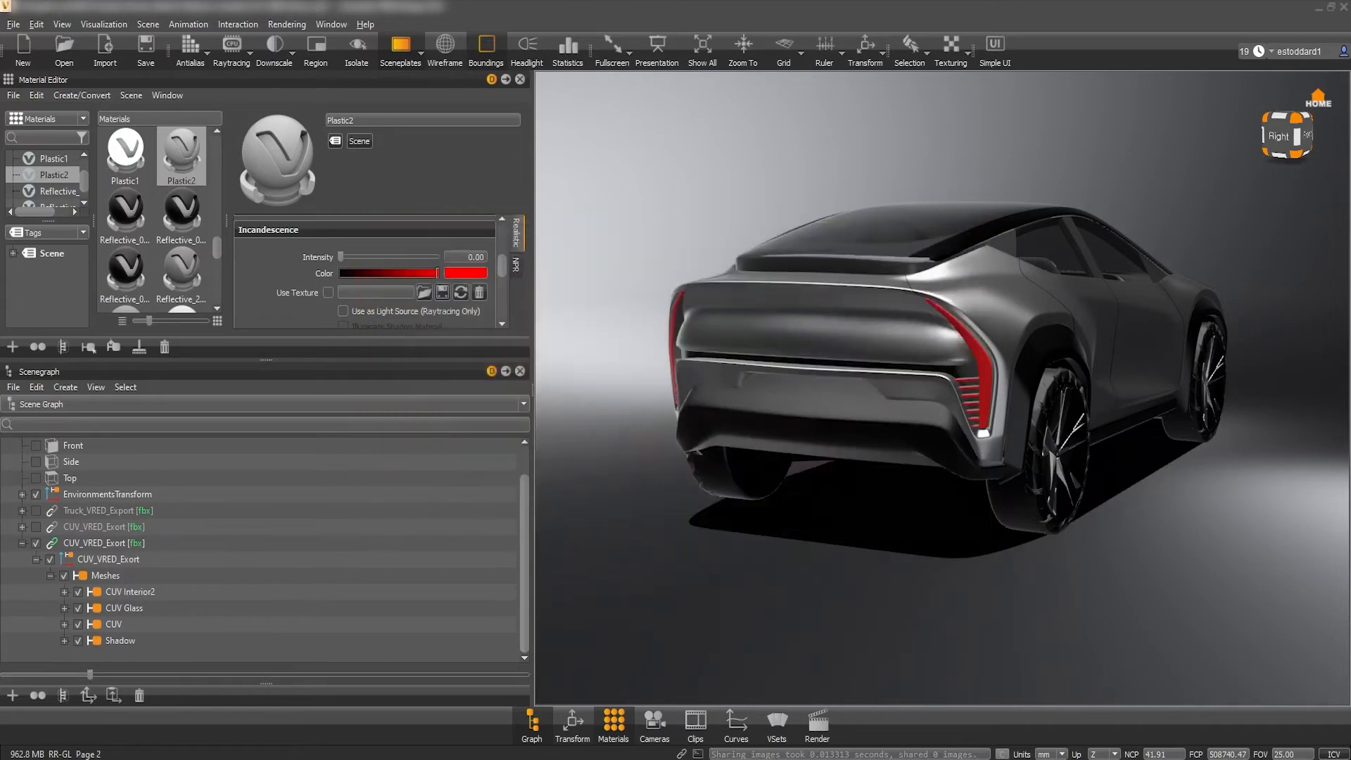
{"action": "scroll", "coordinate": [370, 275], "scroll_direction": "up", "scroll_amount": 3}
Make the plastic's diffuse and glossy colours red as well
{"action": "left_click", "coordinate": [465, 245]}
{"action": "left_click", "coordinate": [738, 317]}
{"action": "left_click", "coordinate": [401, 526]}
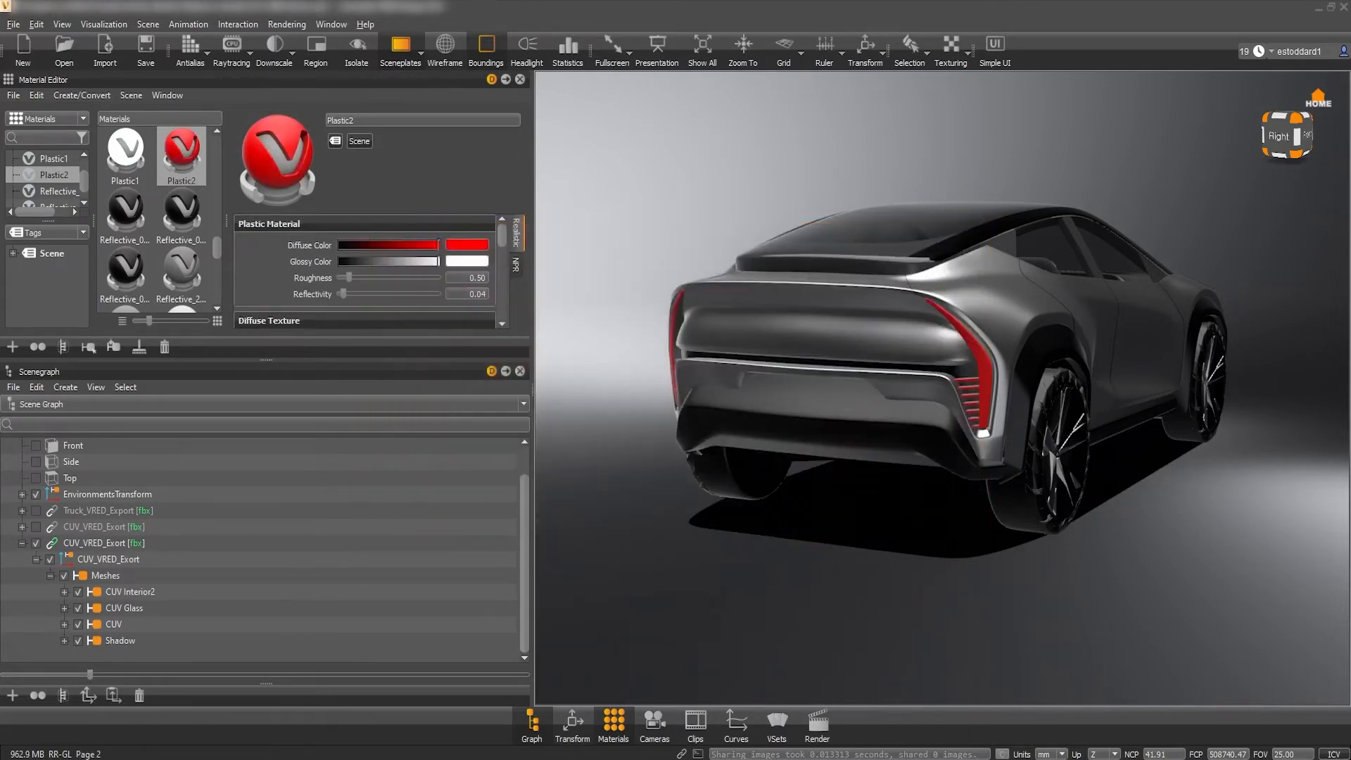
{"action": "left_click", "coordinate": [466, 261]}
{"action": "left_click", "coordinate": [738, 318]}
{"action": "left_click", "coordinate": [401, 527]}
{"action": "scroll", "coordinate": [370, 263], "scroll_direction": "down", "scroll_amount": 1}
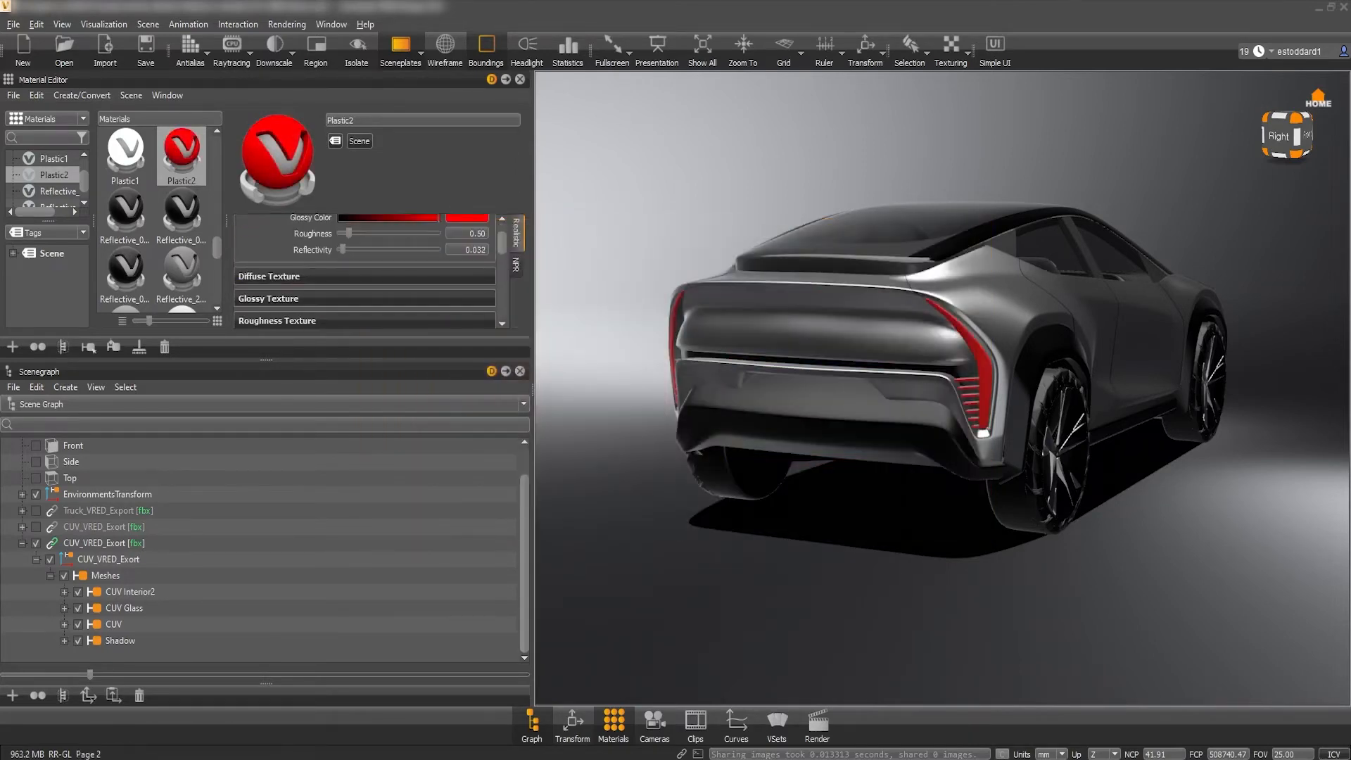
{"action": "scroll", "coordinate": [370, 274], "scroll_direction": "down", "scroll_amount": 3}
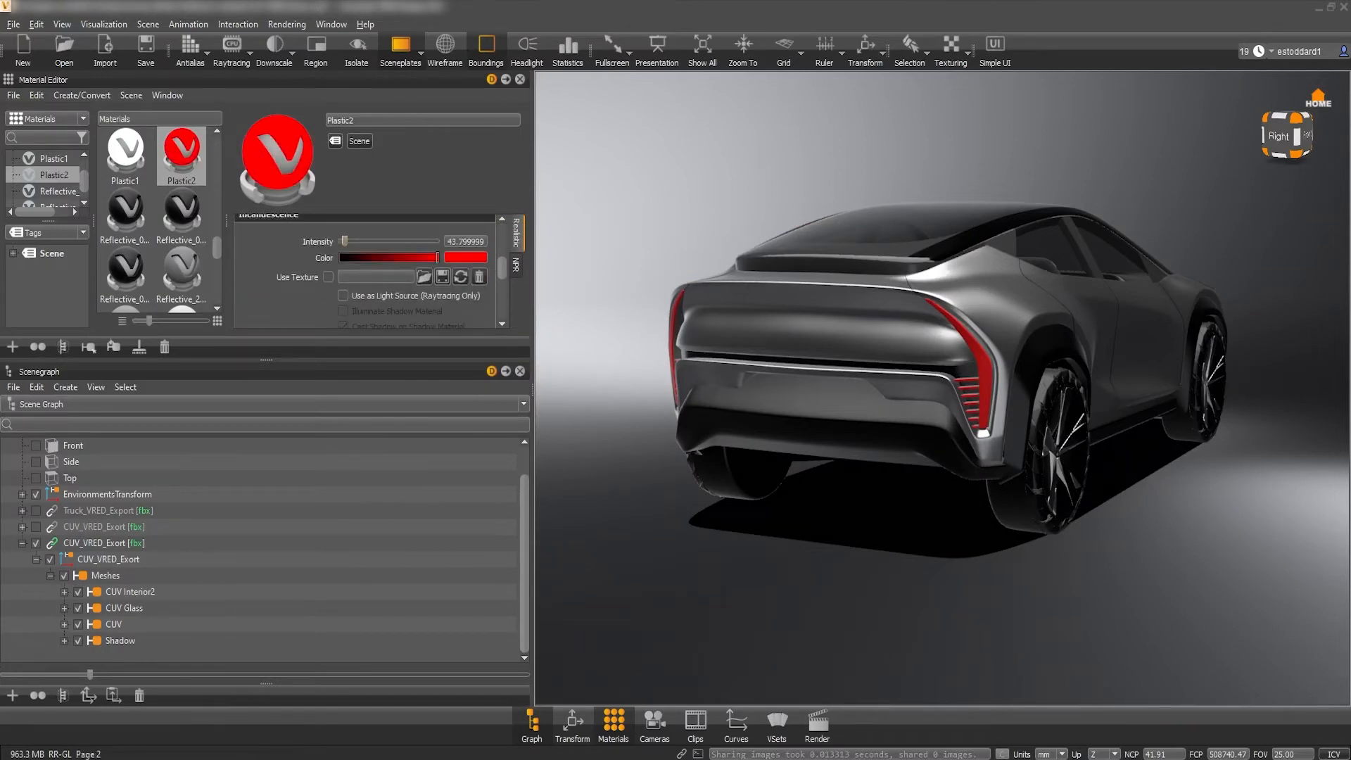
Refine the glow to a saturated red so the taillights shine red
{"action": "left_click", "coordinate": [465, 259]}
{"action": "left_click_drag", "start_coordinate": [633, 296], "coordinate": [652, 269]}
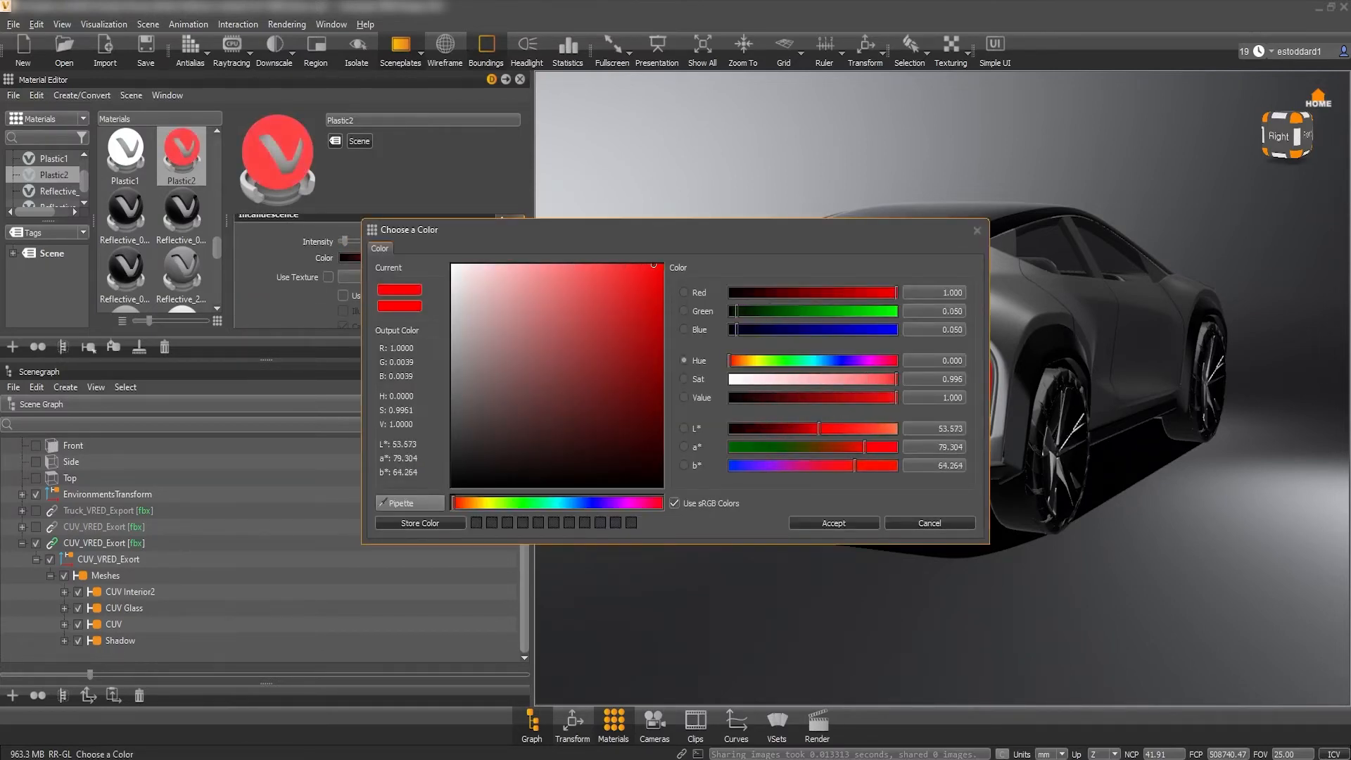
{"action": "left_click", "coordinate": [833, 523]}
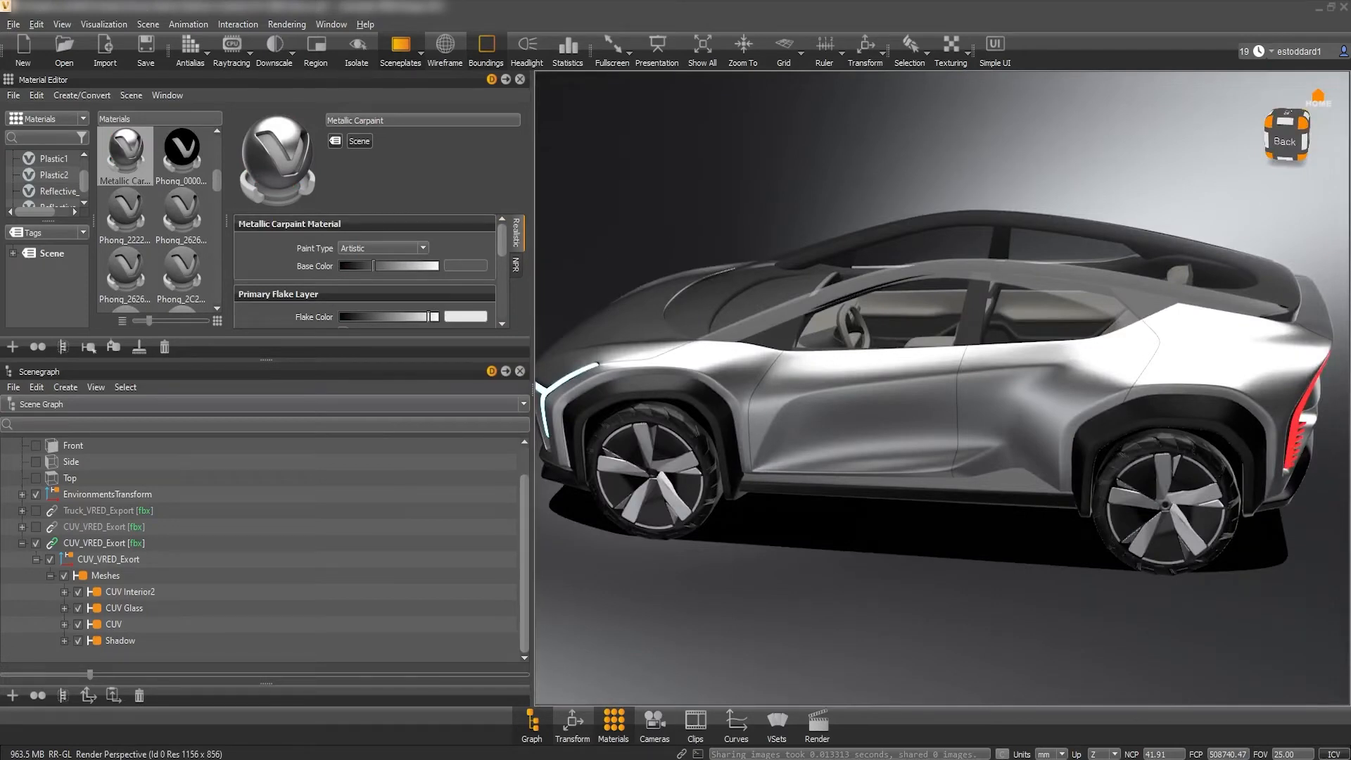
Hide CUV Glass and CUV in the Scenegraph to reveal the interior
{"action": "left_click", "coordinate": [78, 608]}
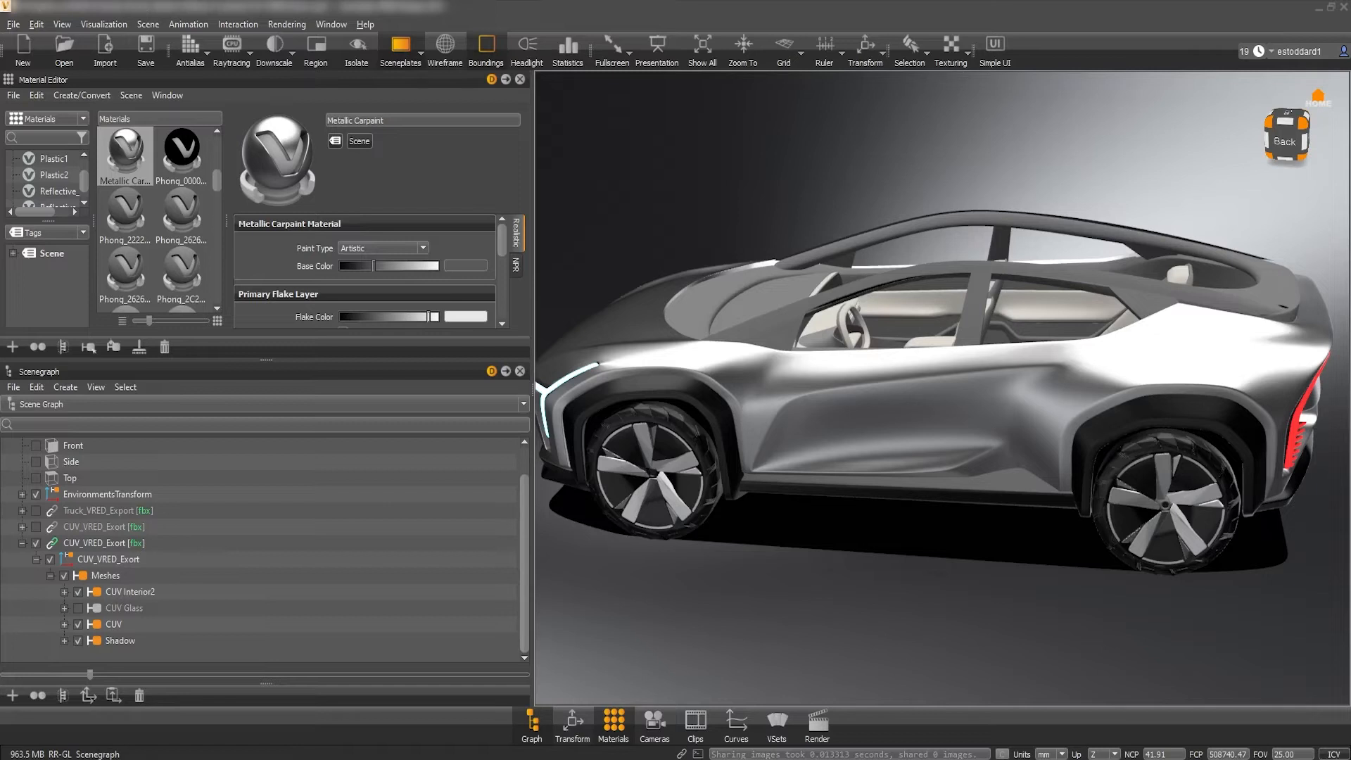
{"action": "left_click", "coordinate": [77, 624]}
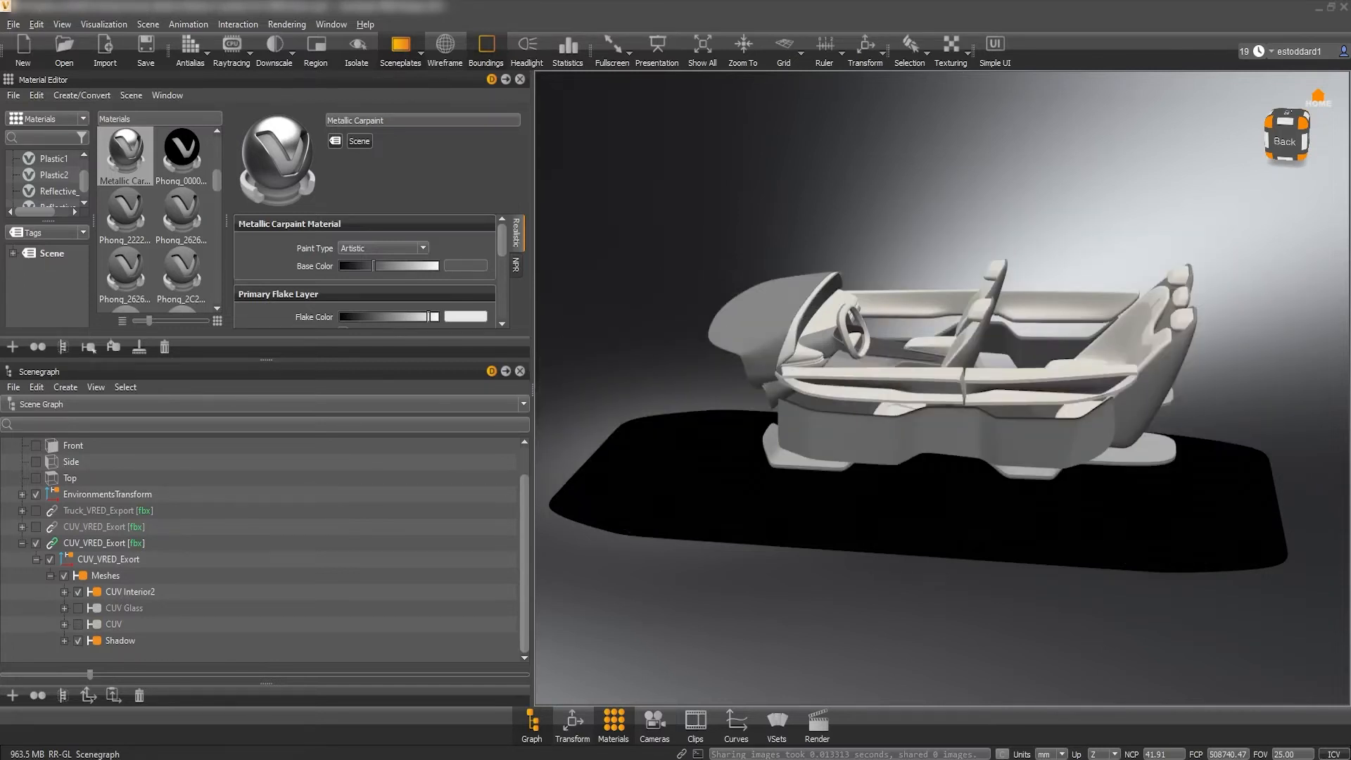
{"action": "middle_click_drag", "start_coordinate": [951, 422], "coordinate": [897, 317]}
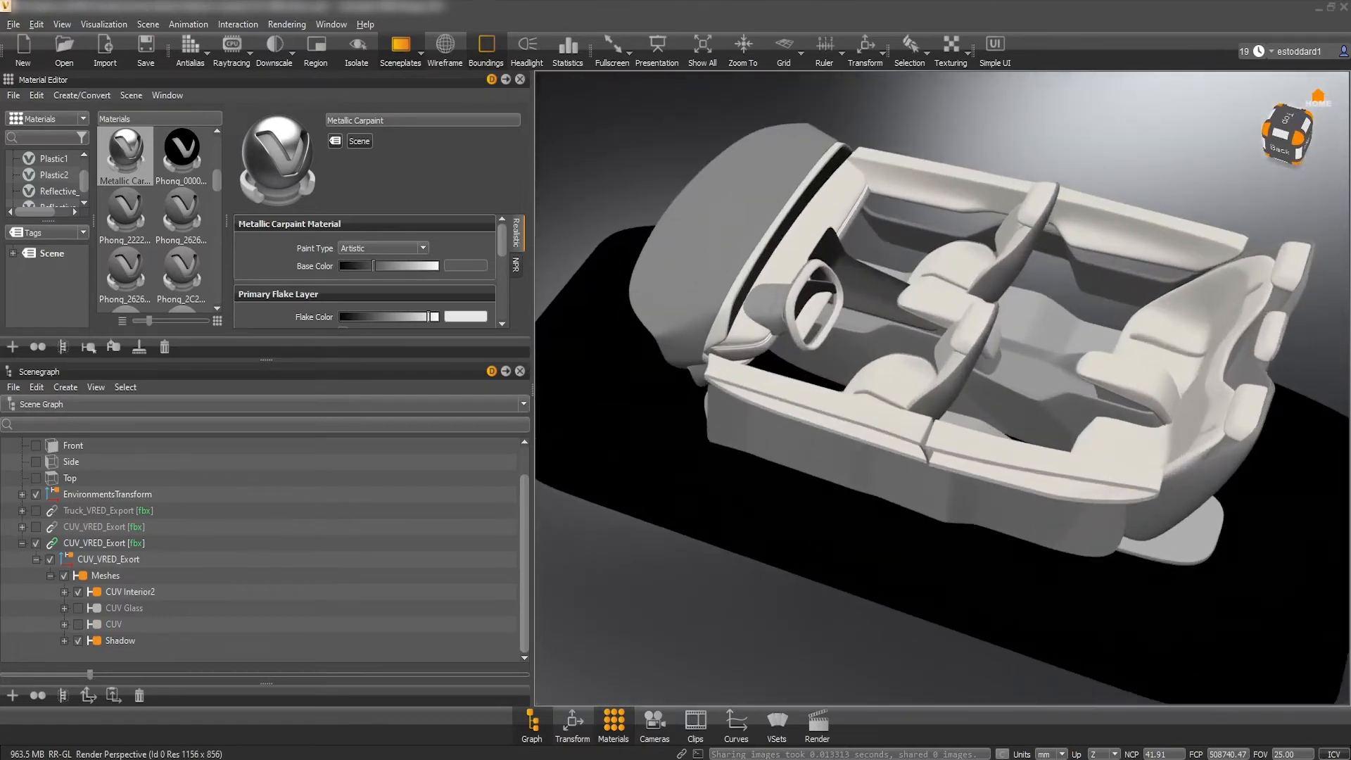
{"action": "middle_click_drag", "start_coordinate": [950, 422], "coordinate": [739, 370]}
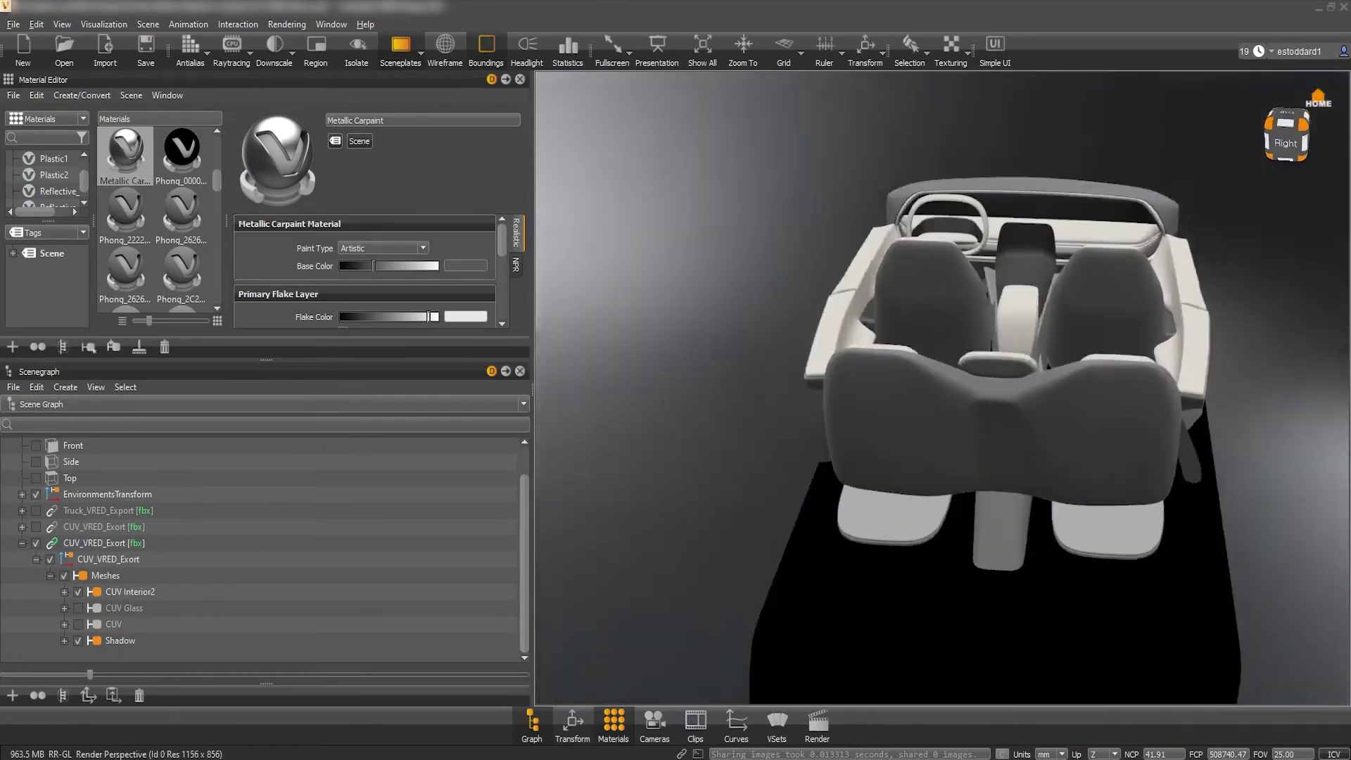
Orbit around the interior and steering wheel to inspect them
{"action": "mouse_move", "coordinate": [950, 423]}
{"action": "middle_mouse_down"}
{"action": "mouse_move", "coordinate": [950, 380]}
{"action": "mouse_move", "coordinate": [844, 318]}
{"action": "middle_mouse_up"}
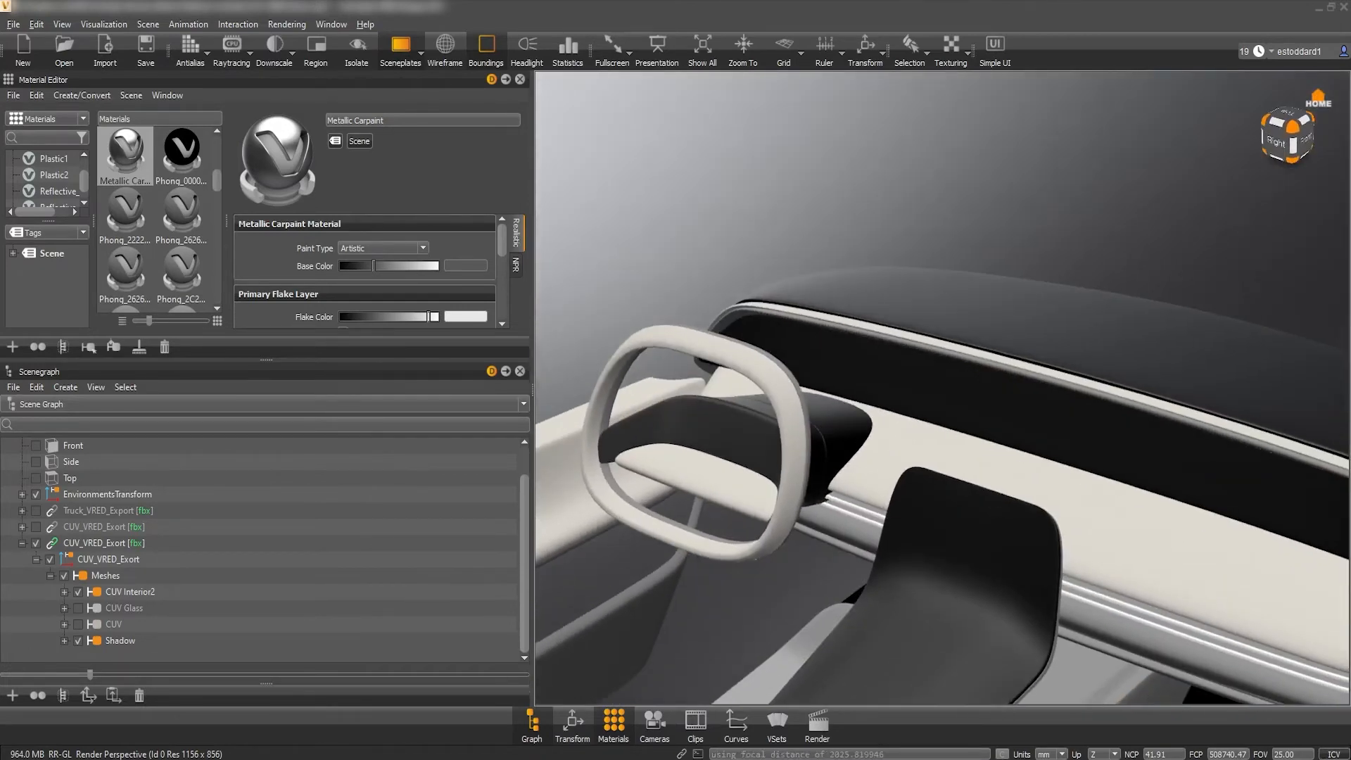
{"action": "middle_click_drag", "start_coordinate": [950, 423], "coordinate": [845, 475]}
{"action": "middle_click_drag", "start_coordinate": [950, 423], "coordinate": [929, 443]}
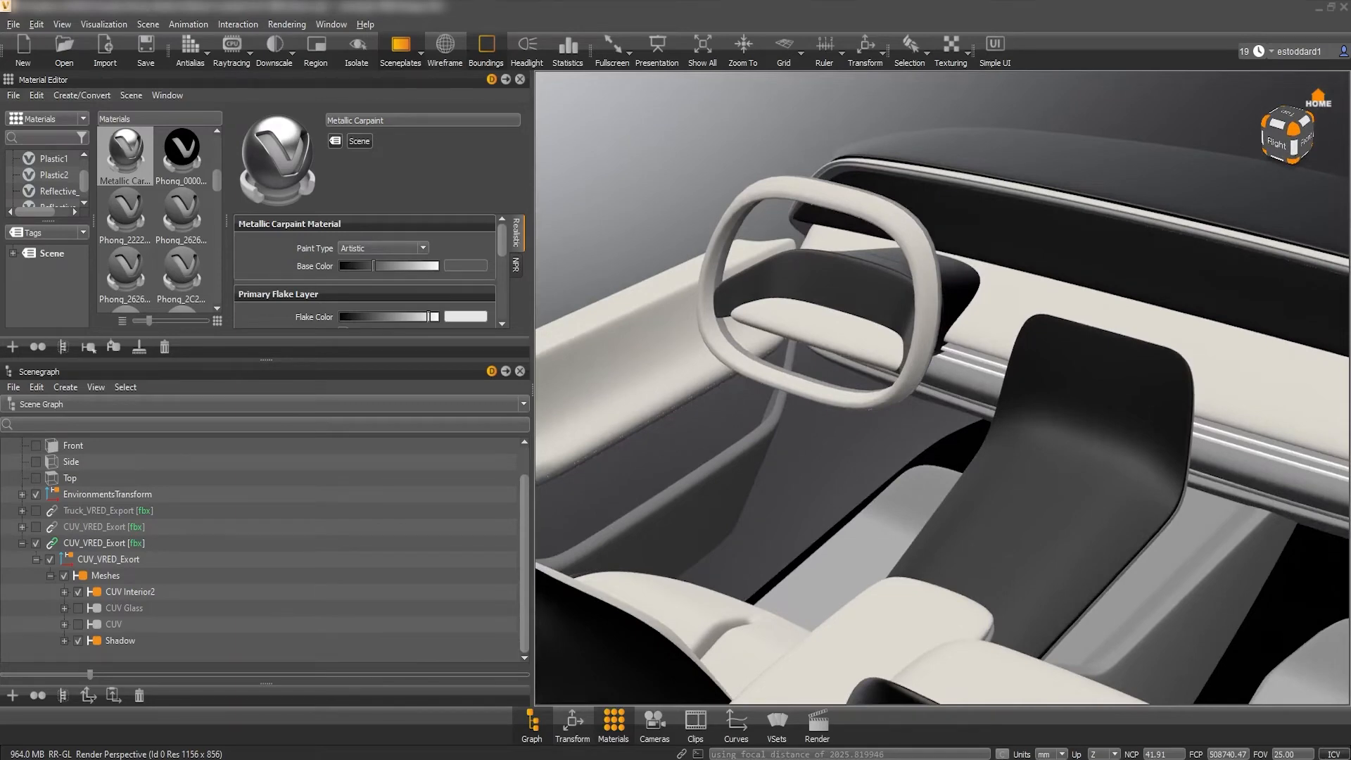
{"action": "mouse_move", "coordinate": [950, 423]}
{"action": "middle_mouse_down"}
{"action": "mouse_move", "coordinate": [898, 370]}
{"action": "mouse_move", "coordinate": [845, 413]}
{"action": "middle_mouse_up"}
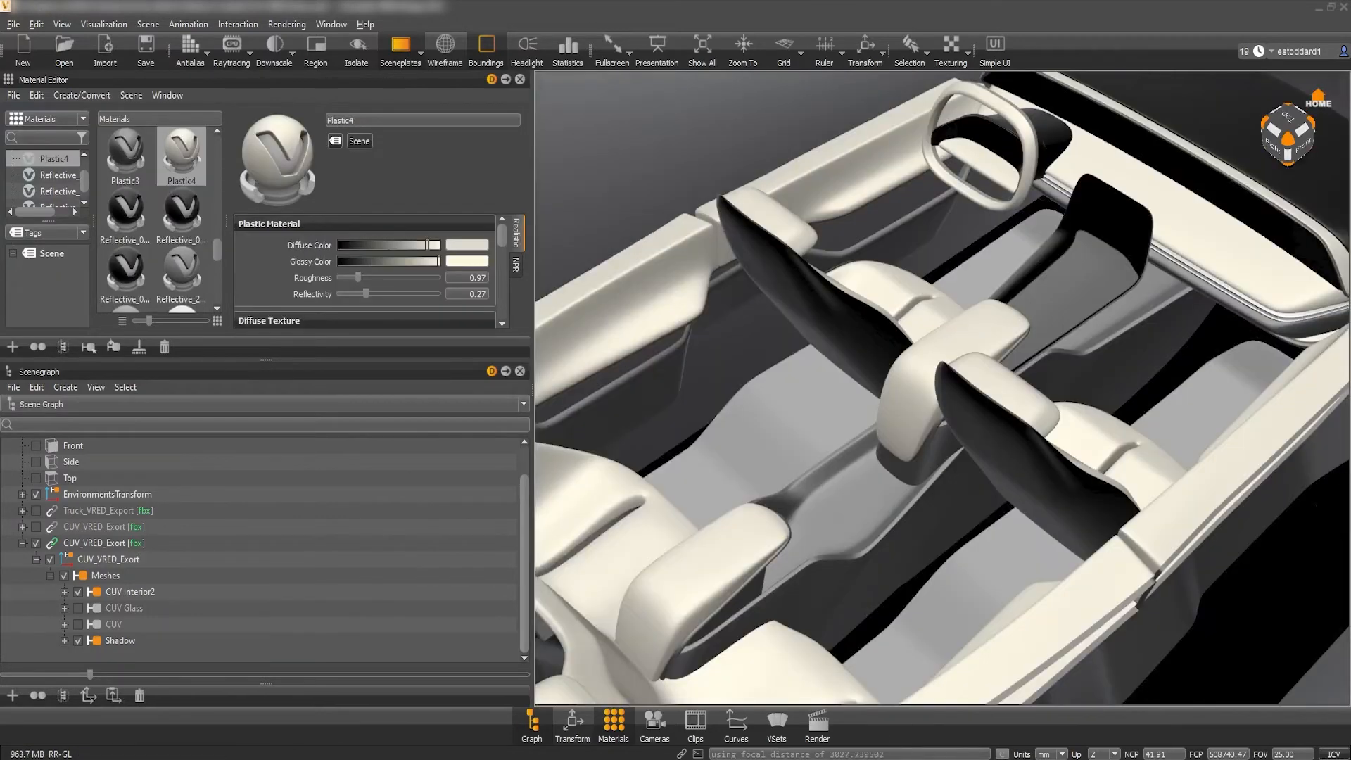
Drag wood image 75016 from the light-brown-wooden-textured-background folder onto the interior
{"action": "middle_click_drag", "start_coordinate": [940, 380], "coordinate": [908, 348]}
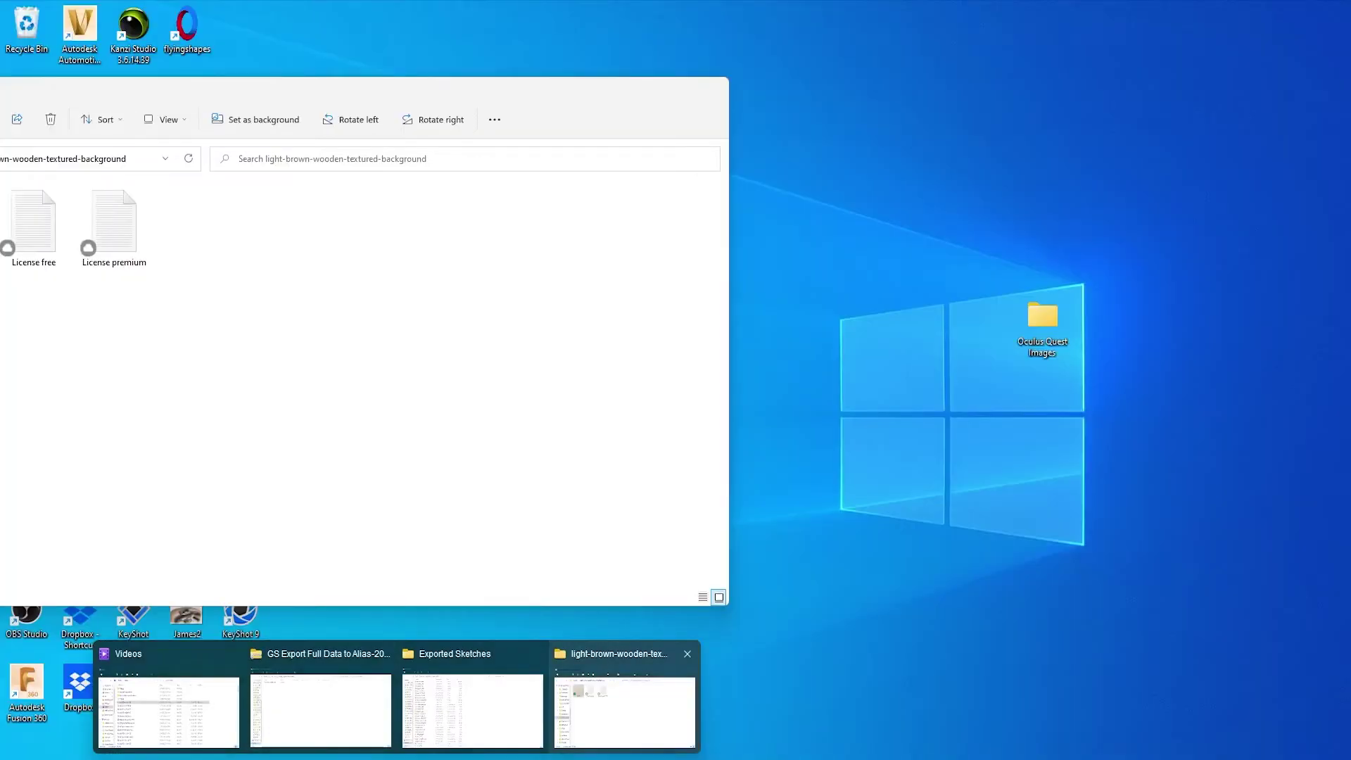
{"action": "left_click", "coordinate": [628, 697]}
{"action": "left_click_drag", "start_coordinate": [423, 90], "coordinate": [613, 40]}
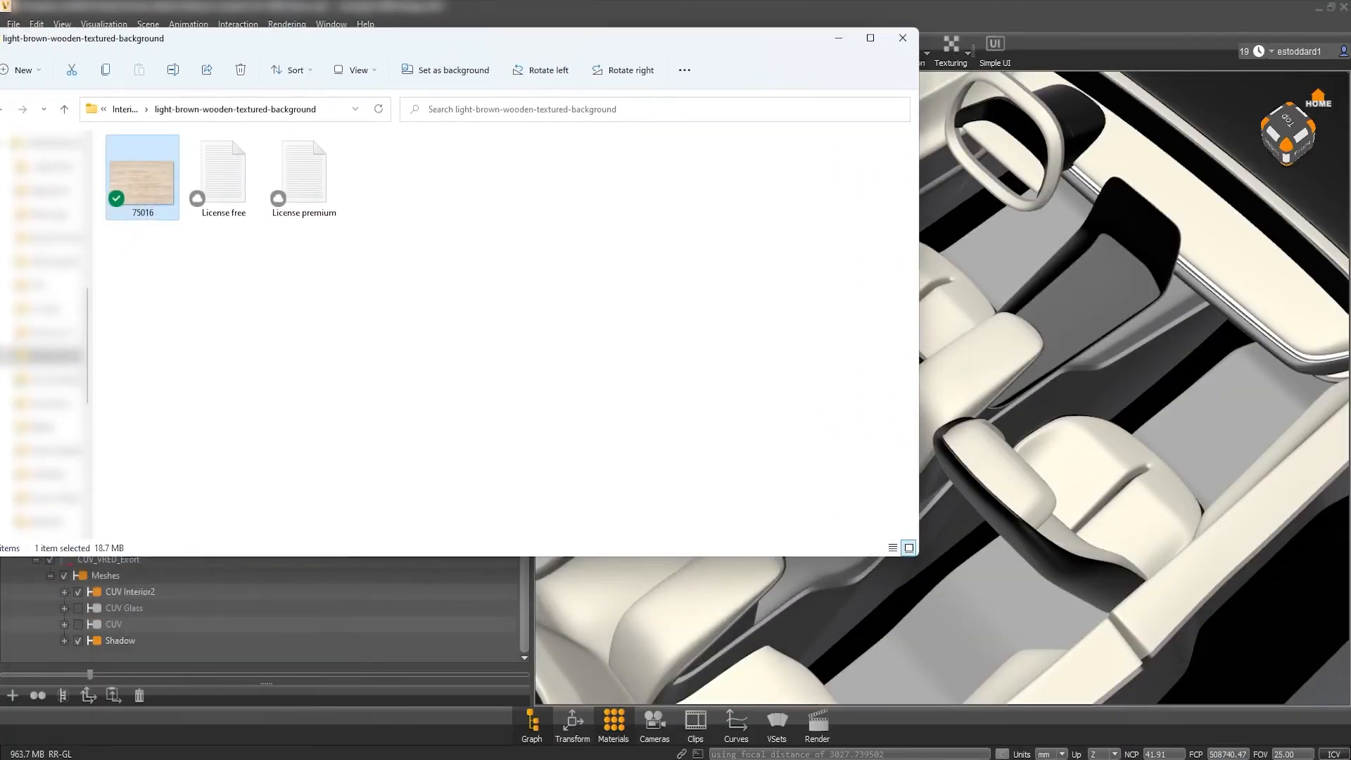
{"action": "mouse_move", "coordinate": [141, 180]}
{"action": "left_mouse_down"}
{"action": "mouse_move", "coordinate": [1196, 412]}
{"action": "mouse_move", "coordinate": [1225, 399]}
{"action": "left_mouse_up"}
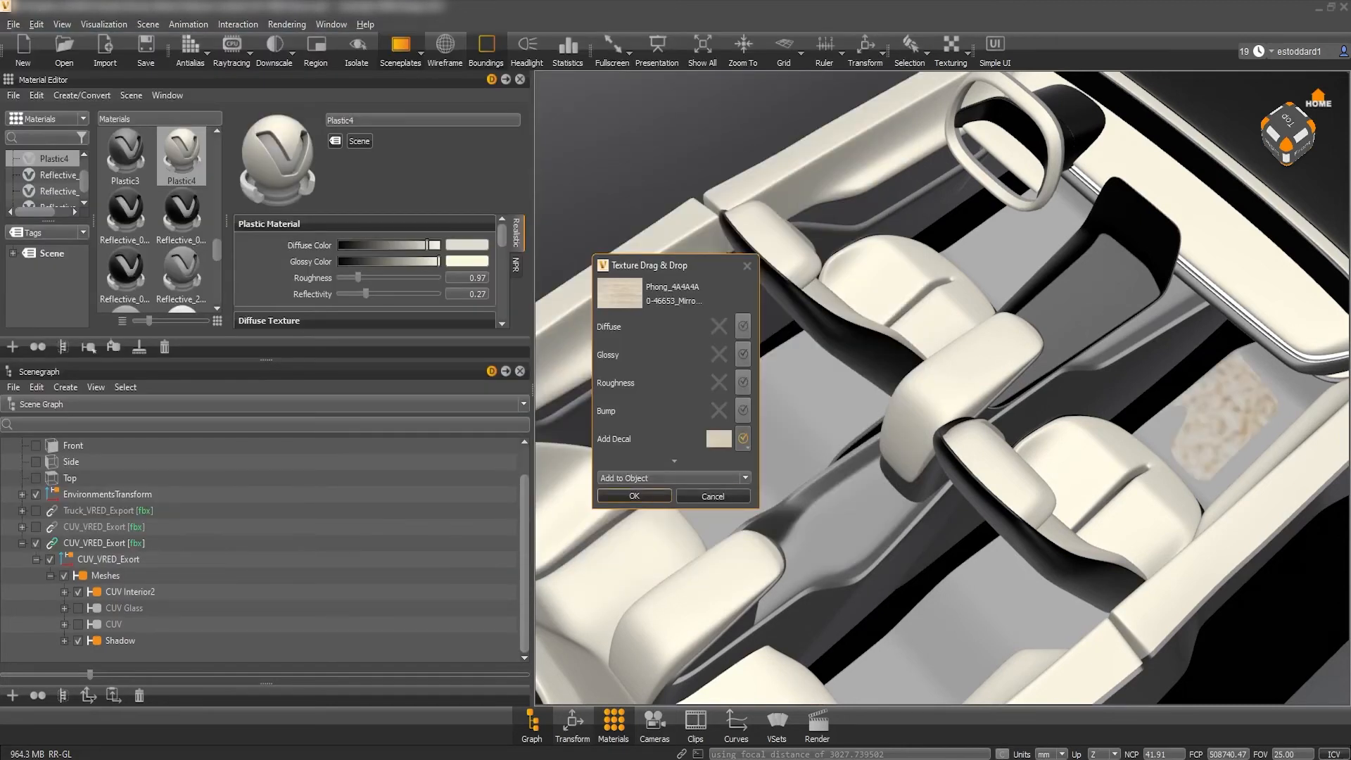
Add the wood image as a decal and align its planar projection onto the floor
{"action": "left_click", "coordinate": [634, 496]}
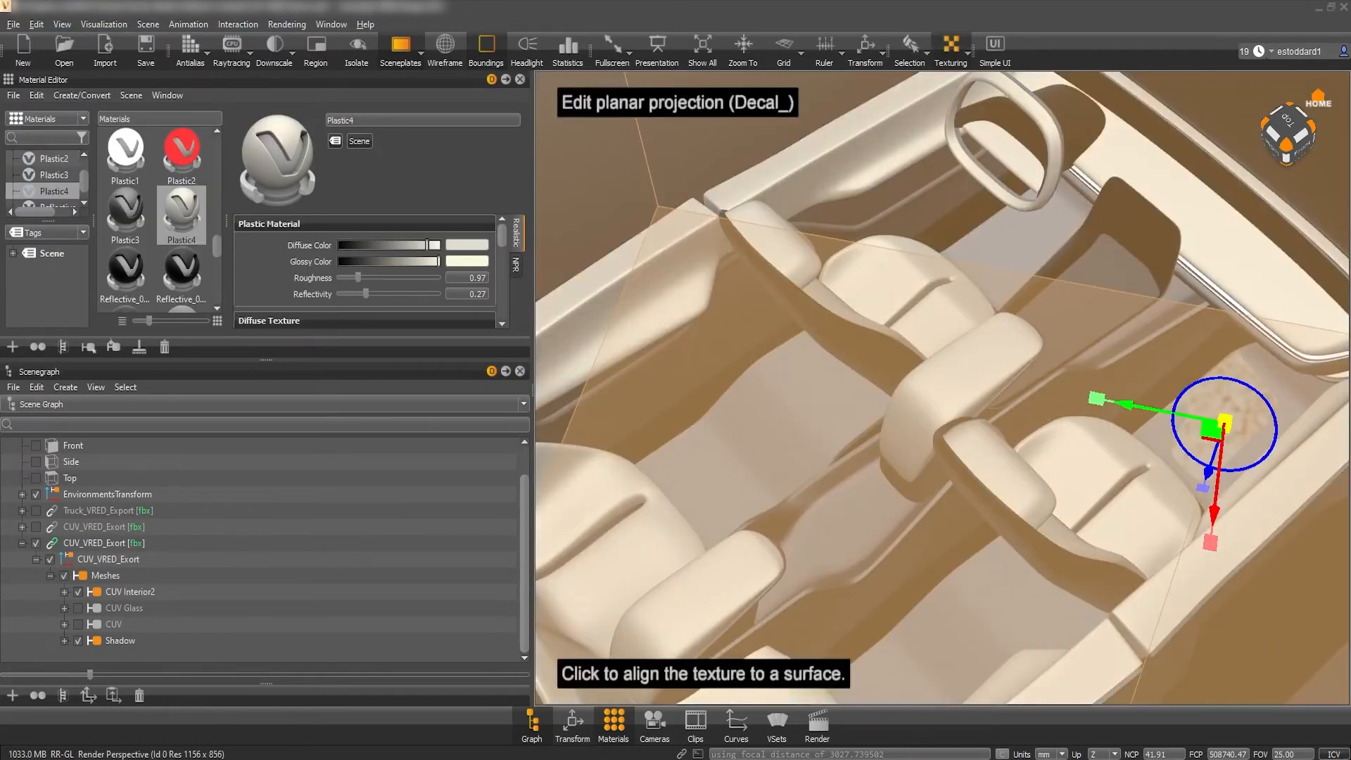
{"action": "left_click_drag", "start_coordinate": [950, 370], "coordinate": [845, 475]}
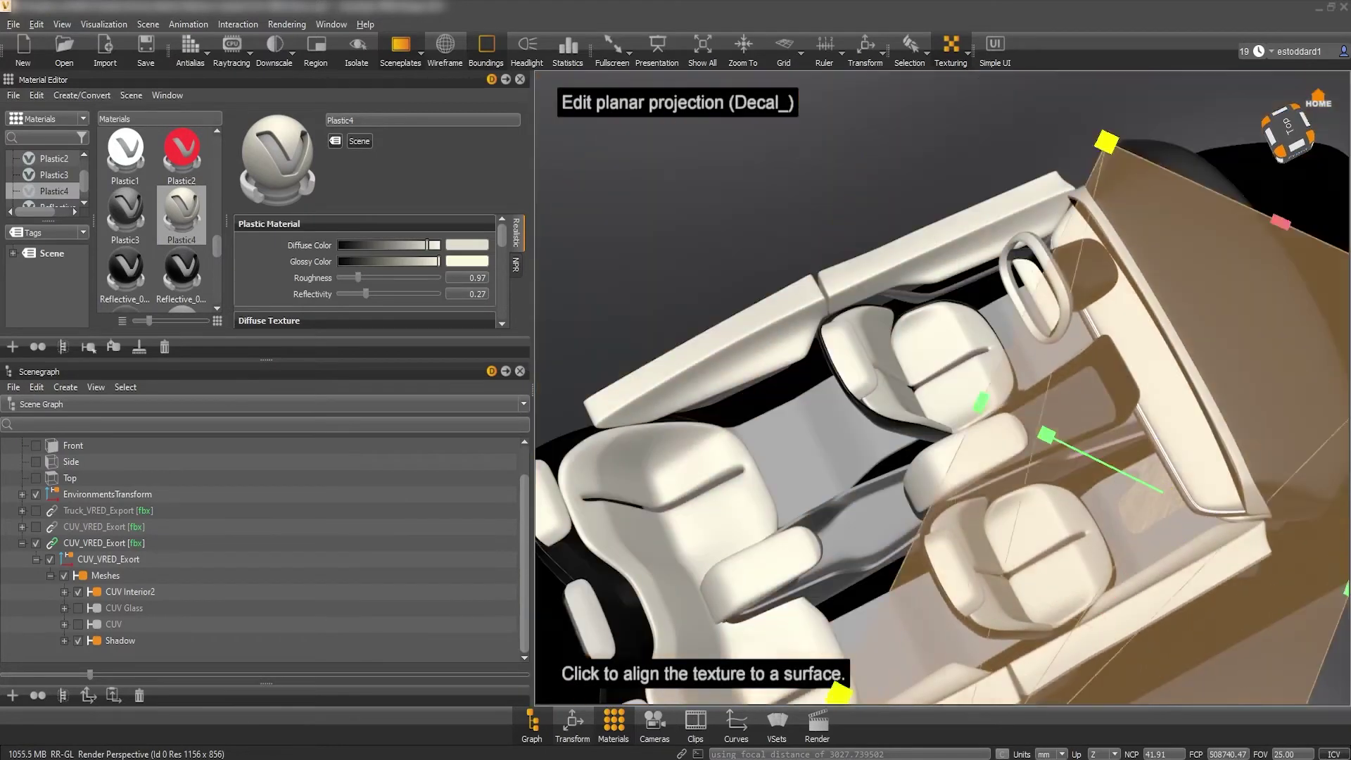
{"action": "left_click", "coordinate": [1151, 496]}
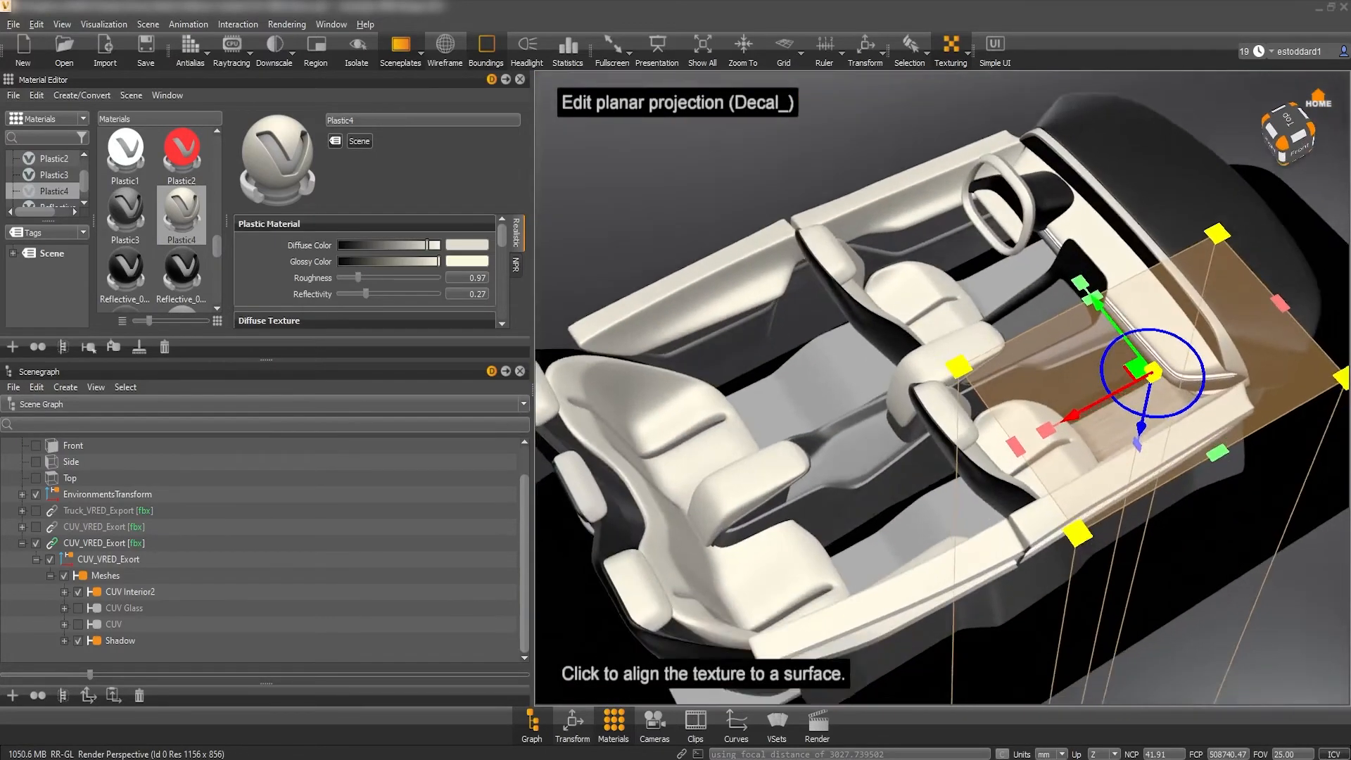
{"action": "middle_click_drag", "start_coordinate": [1150, 496], "coordinate": [1045, 296]}
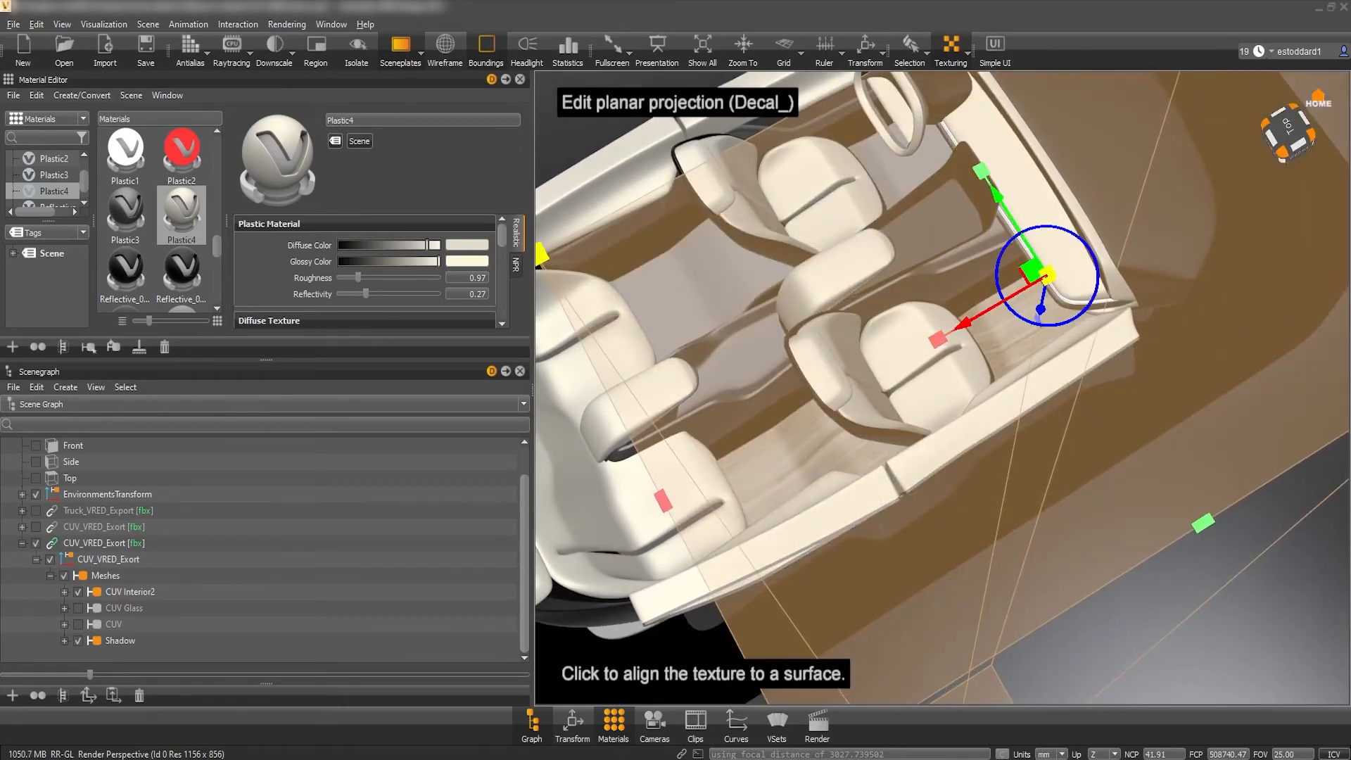
Realign and enlarge the decal to cover the interior floor, checking it from above
{"action": "right_click", "coordinate": [1035, 444]}
{"action": "left_click", "coordinate": [1056, 496]}
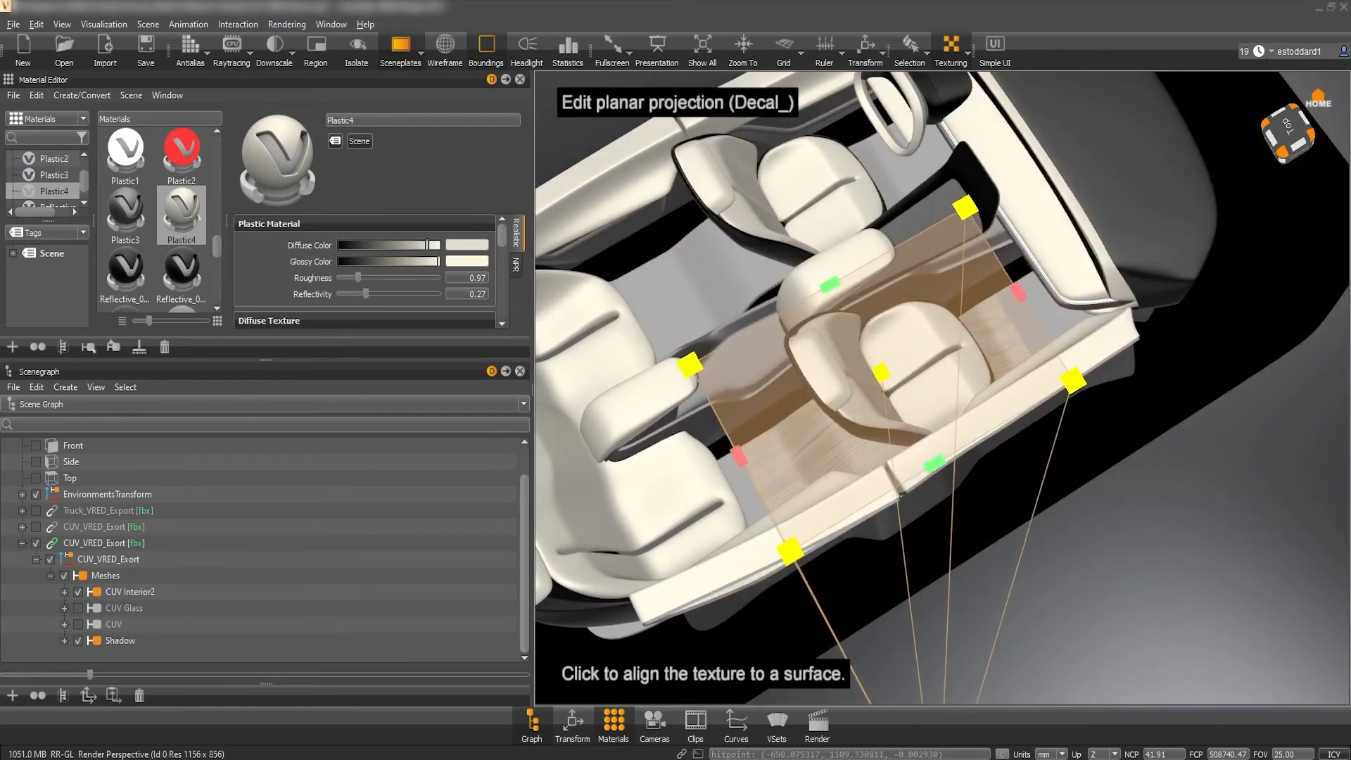
{"action": "left_click", "coordinate": [877, 370]}
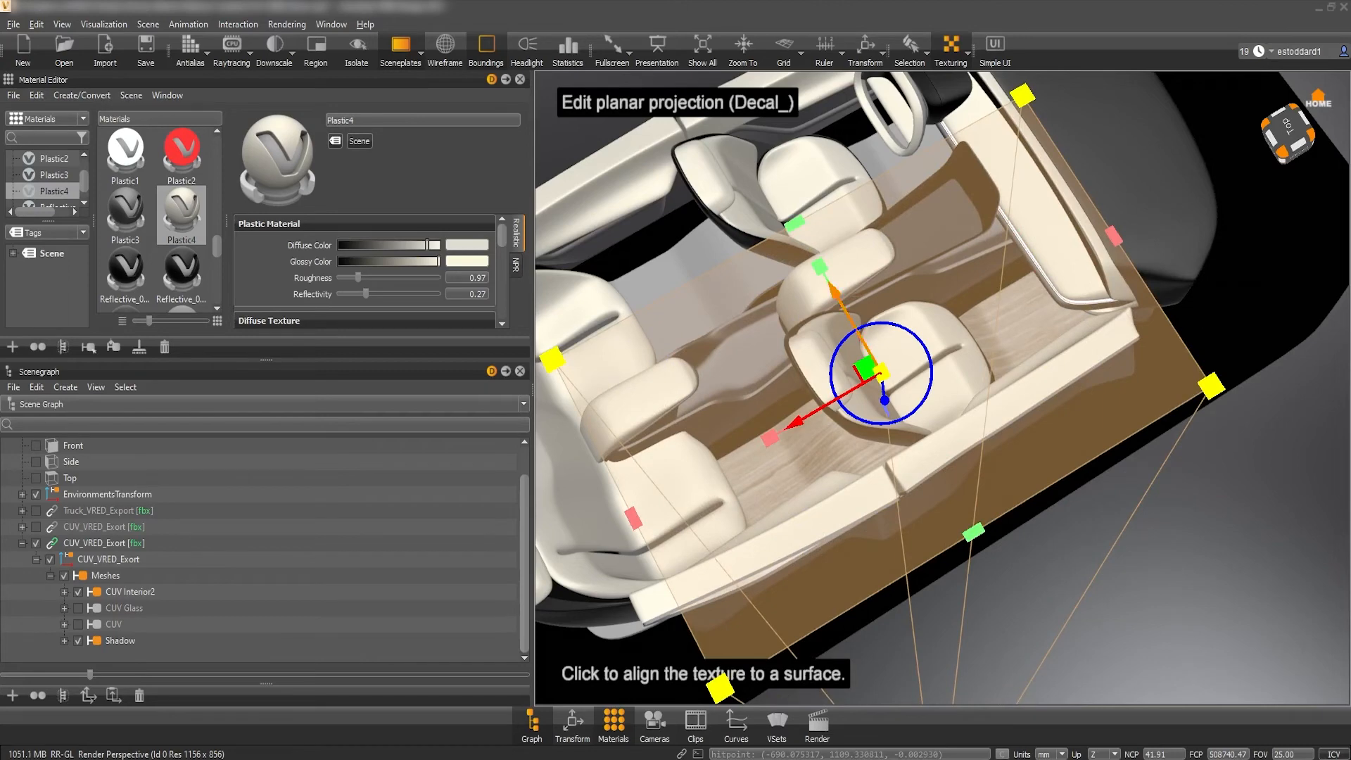
{"action": "middle_click_drag", "start_coordinate": [1003, 476], "coordinate": [928, 317]}
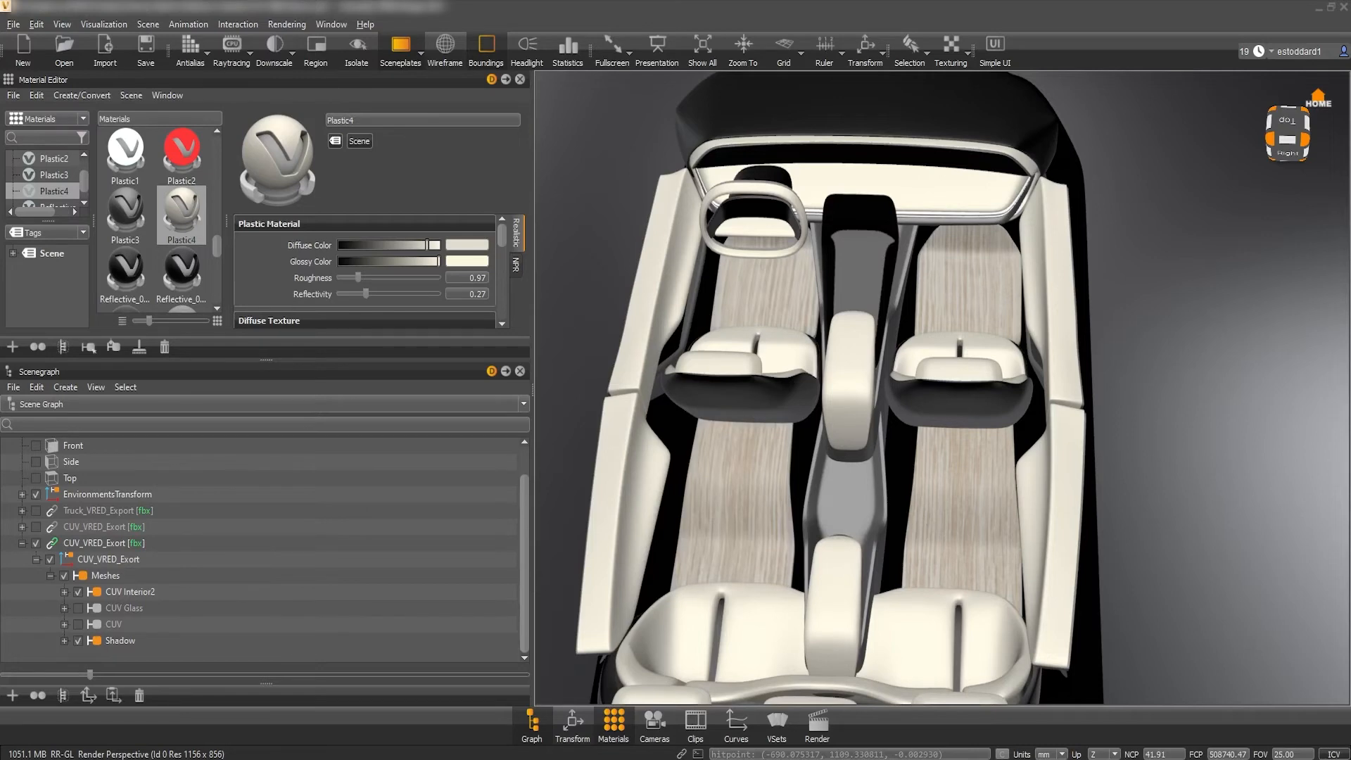
{"action": "middle_click_drag", "start_coordinate": [939, 422], "coordinate": [940, 264]}
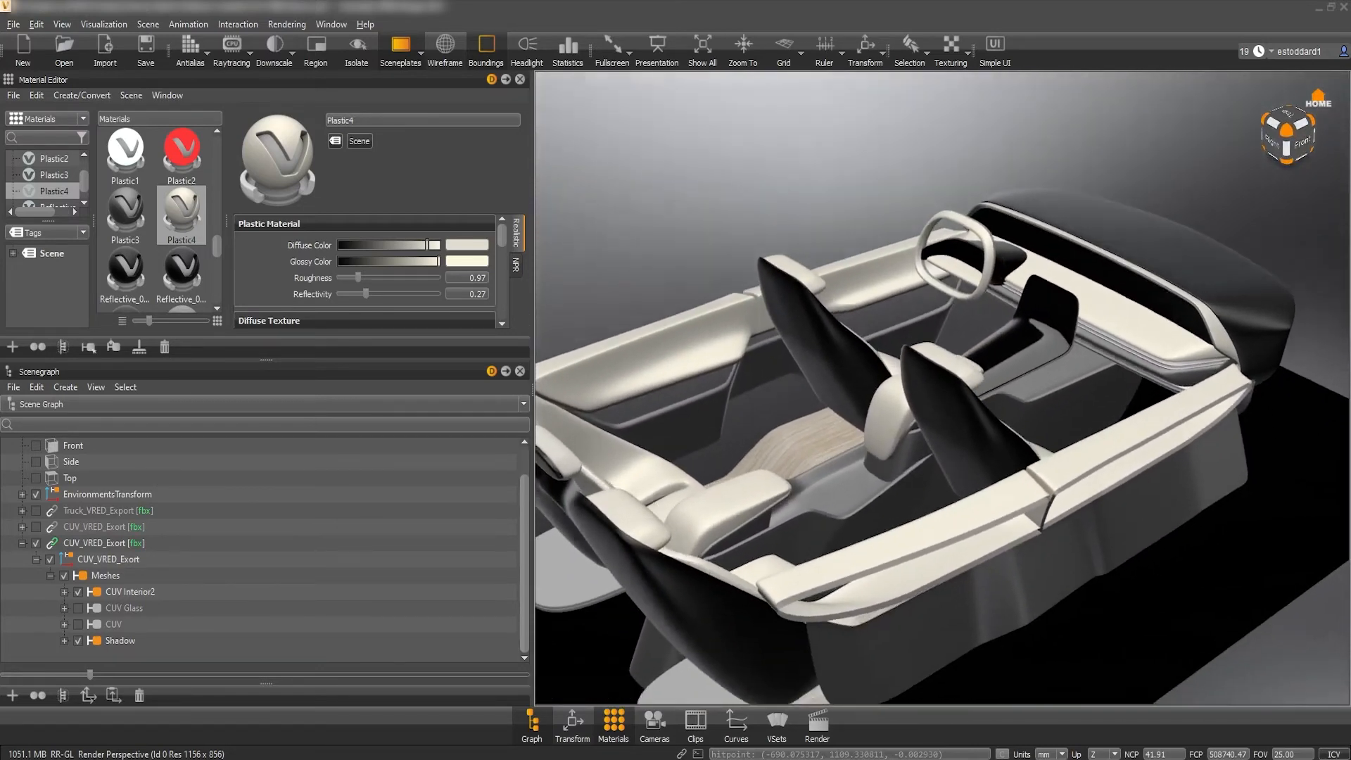
{"action": "middle_click_drag", "start_coordinate": [940, 423], "coordinate": [940, 318]}
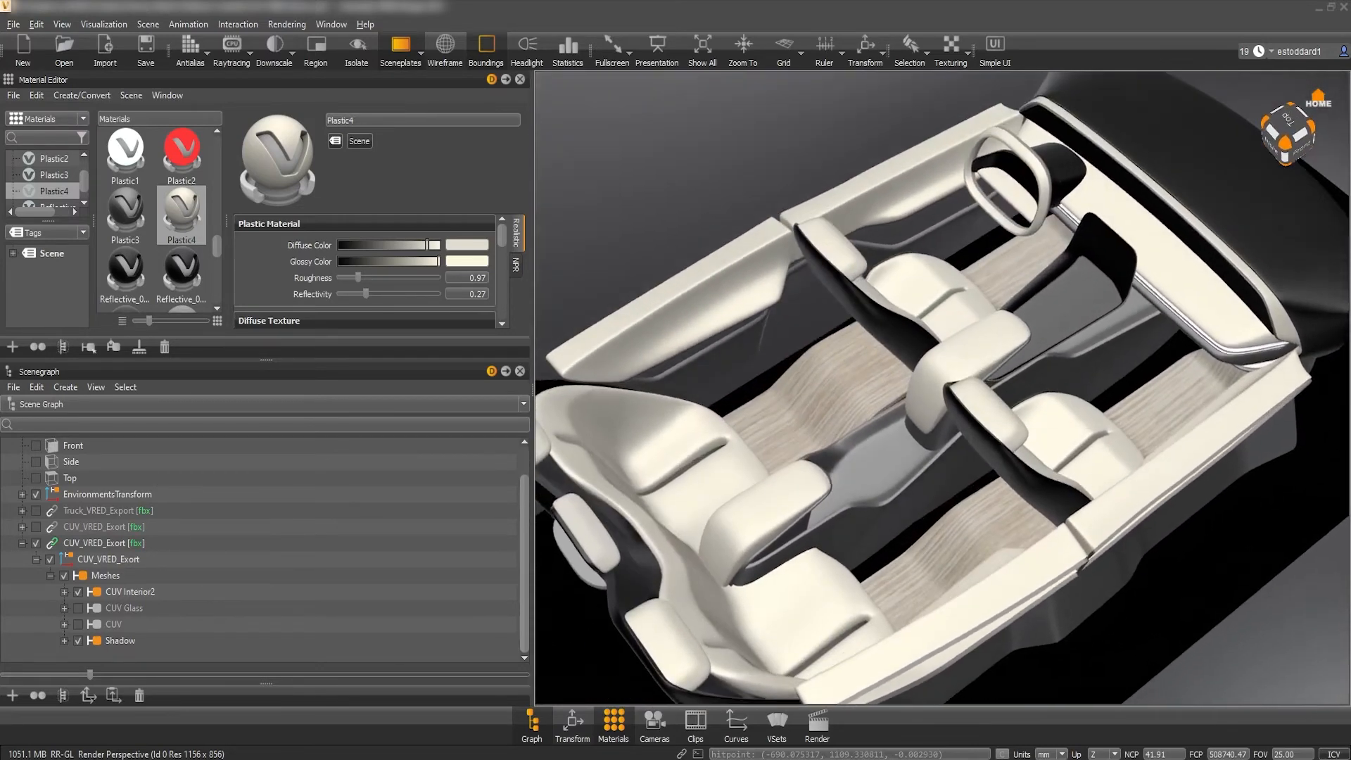
{"action": "scroll", "coordinate": [939, 391], "scroll_direction": "down", "scroll_amount": 5}
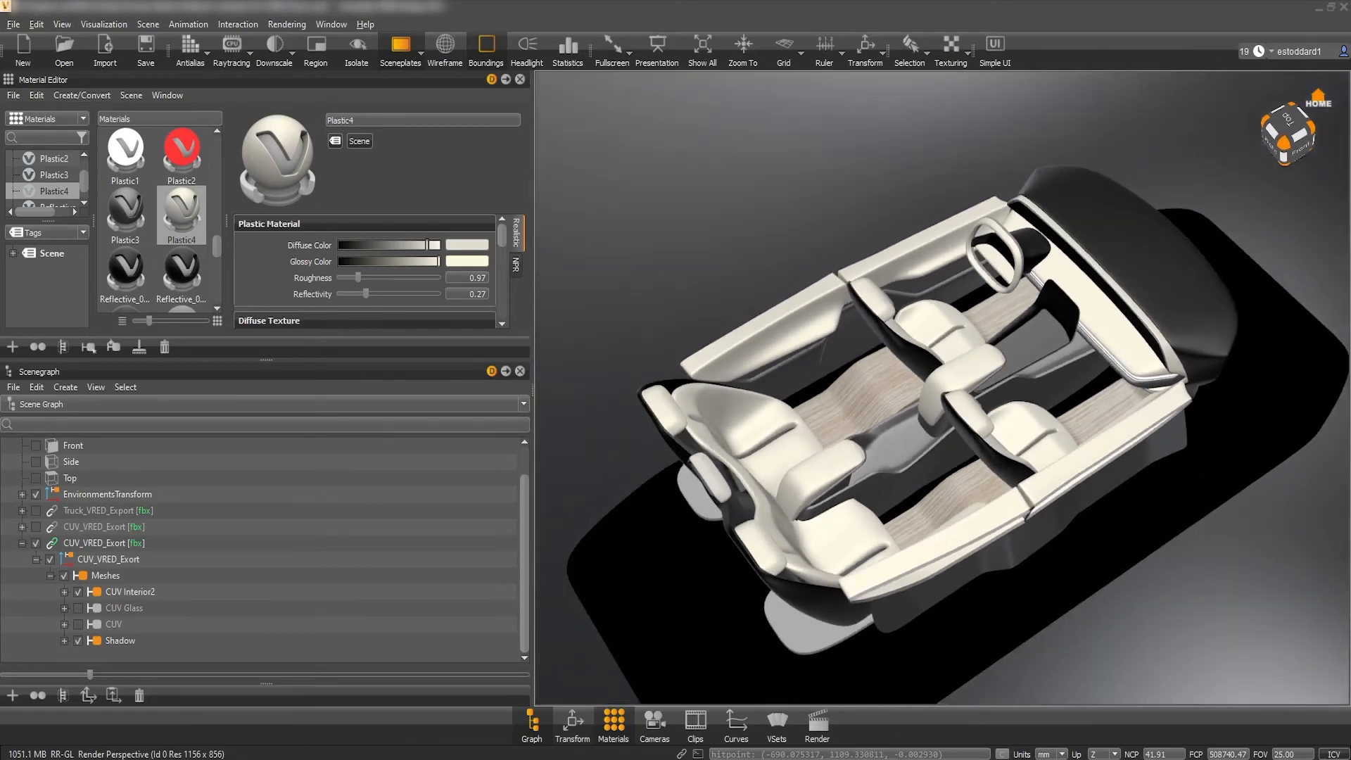
{"action": "scroll", "coordinate": [940, 391], "scroll_direction": "up", "scroll_amount": 3}
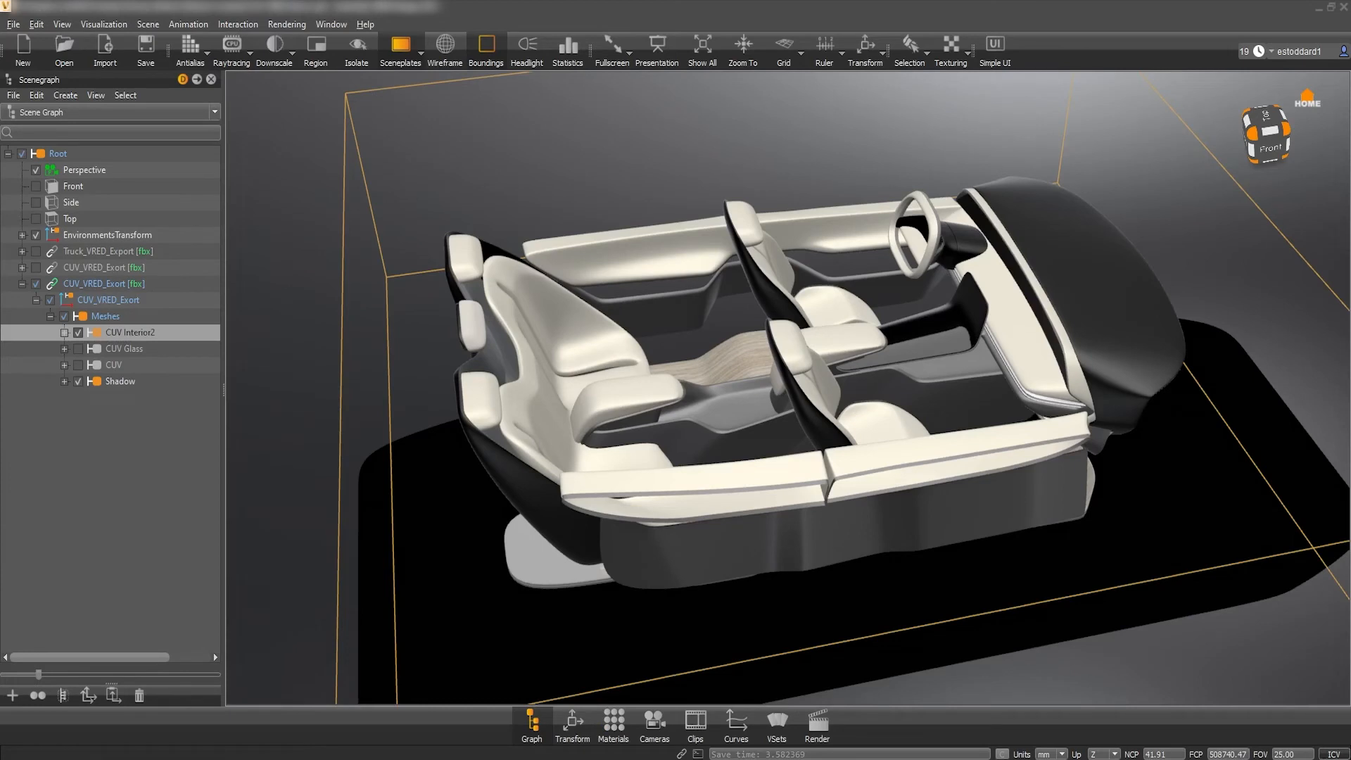
Bake Light and Shadows onto the interior at Medium shadow quality via Calculate All
{"action": "left_click", "coordinate": [148, 24]}
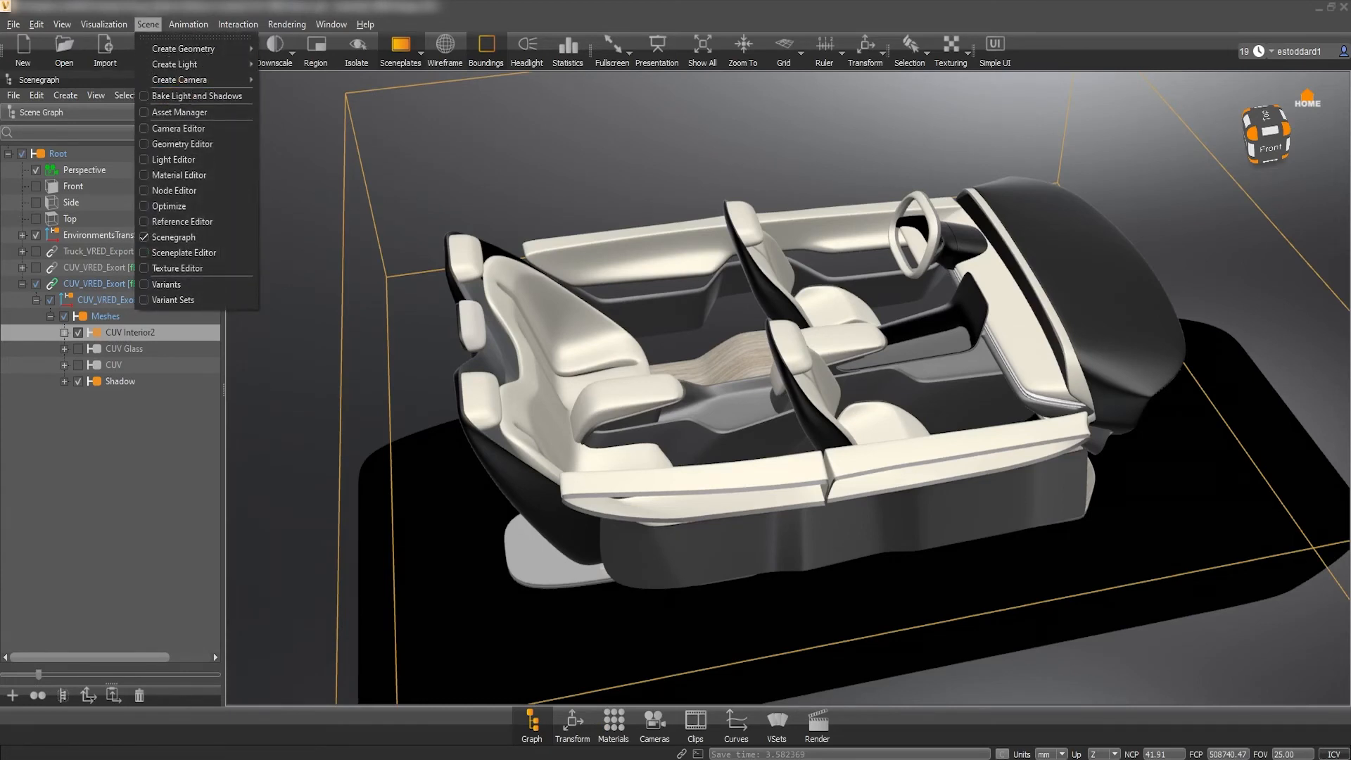
{"action": "left_click", "coordinate": [197, 96]}
{"action": "left_click", "coordinate": [117, 109]}
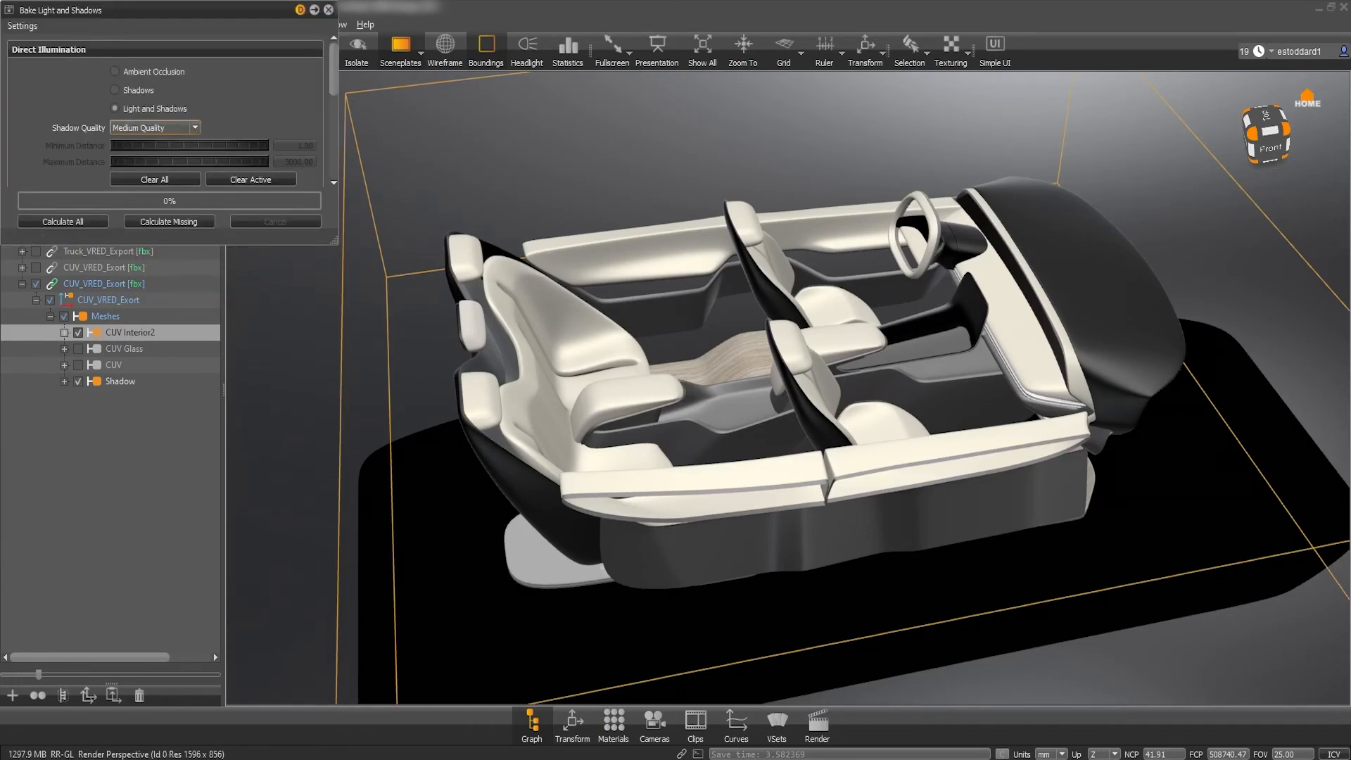
{"action": "left_click", "coordinate": [155, 127]}
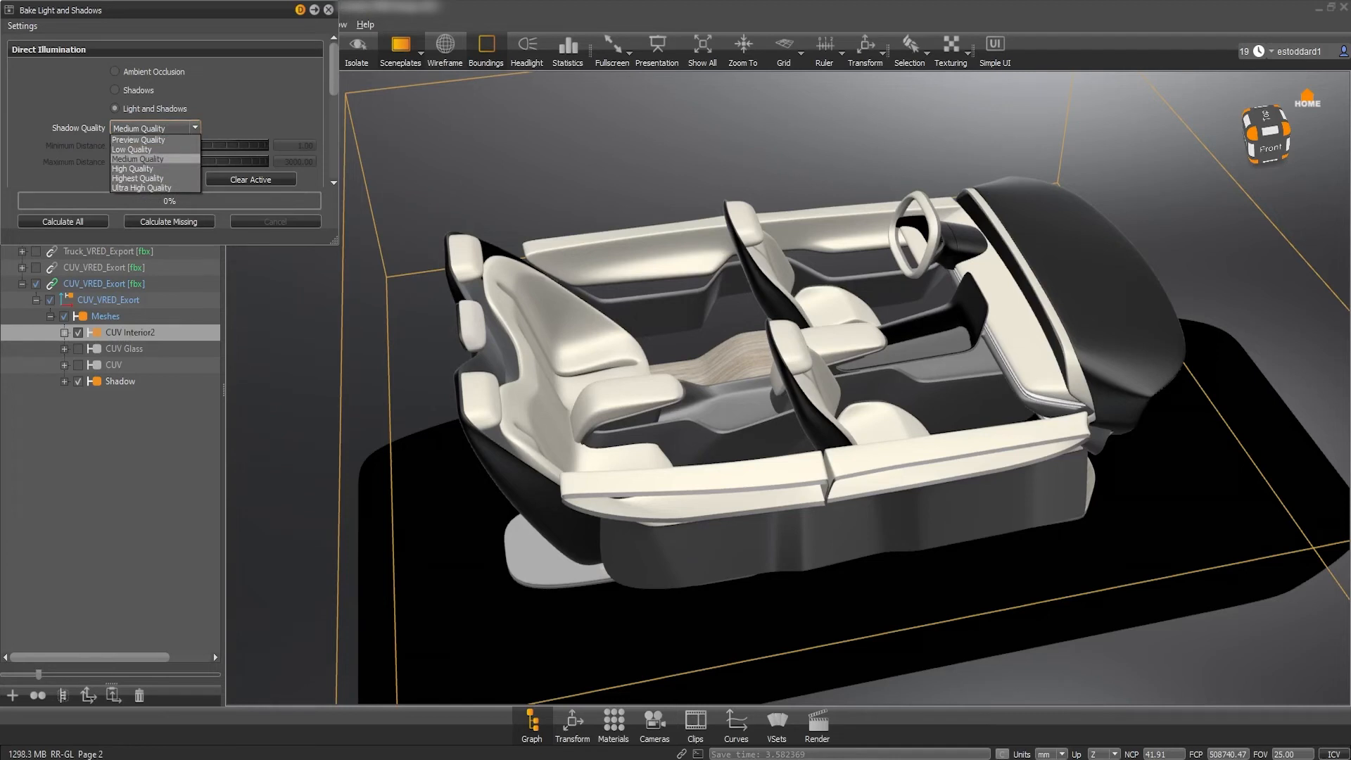
{"action": "left_click", "coordinate": [138, 158]}
{"action": "left_click", "coordinate": [170, 221]}
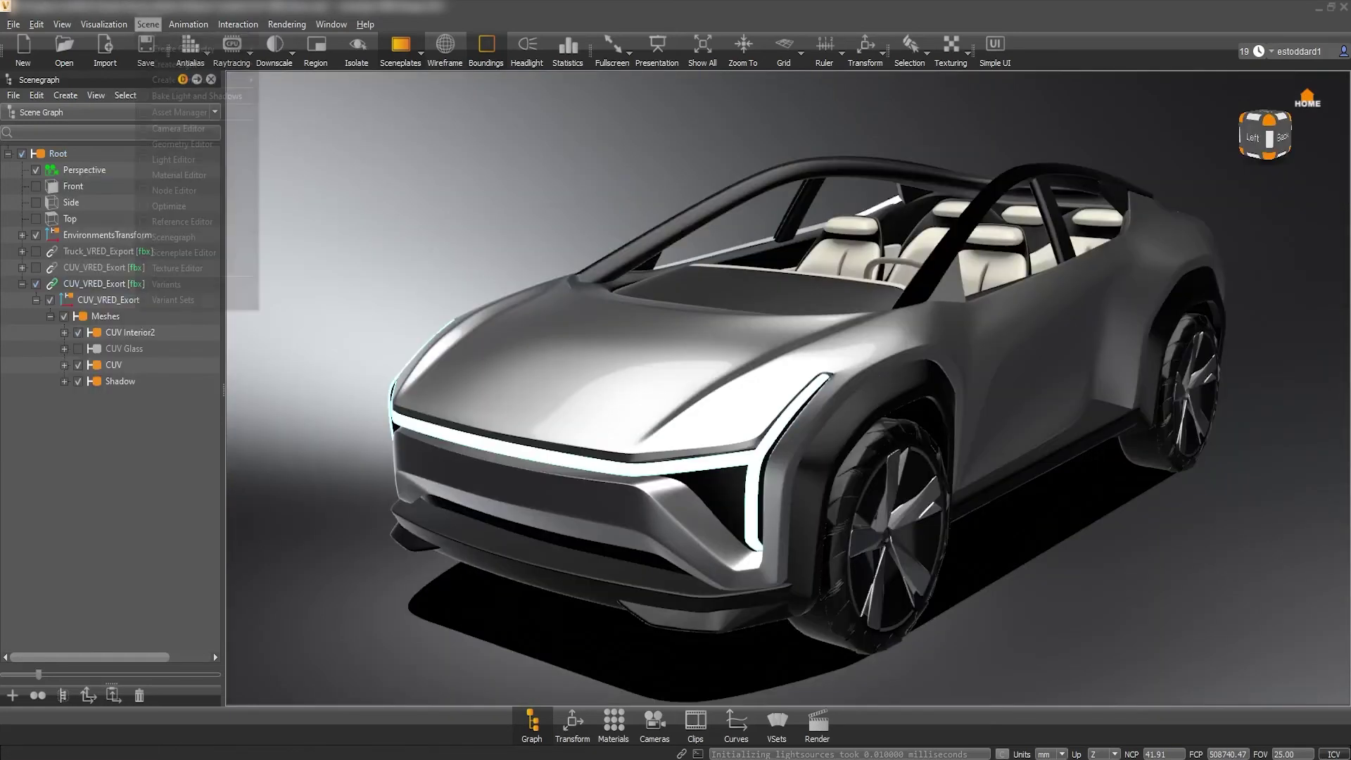
Run Calculate All in Bake Light and Shadows for the CUV car body
{"action": "left_click", "coordinate": [148, 24]}
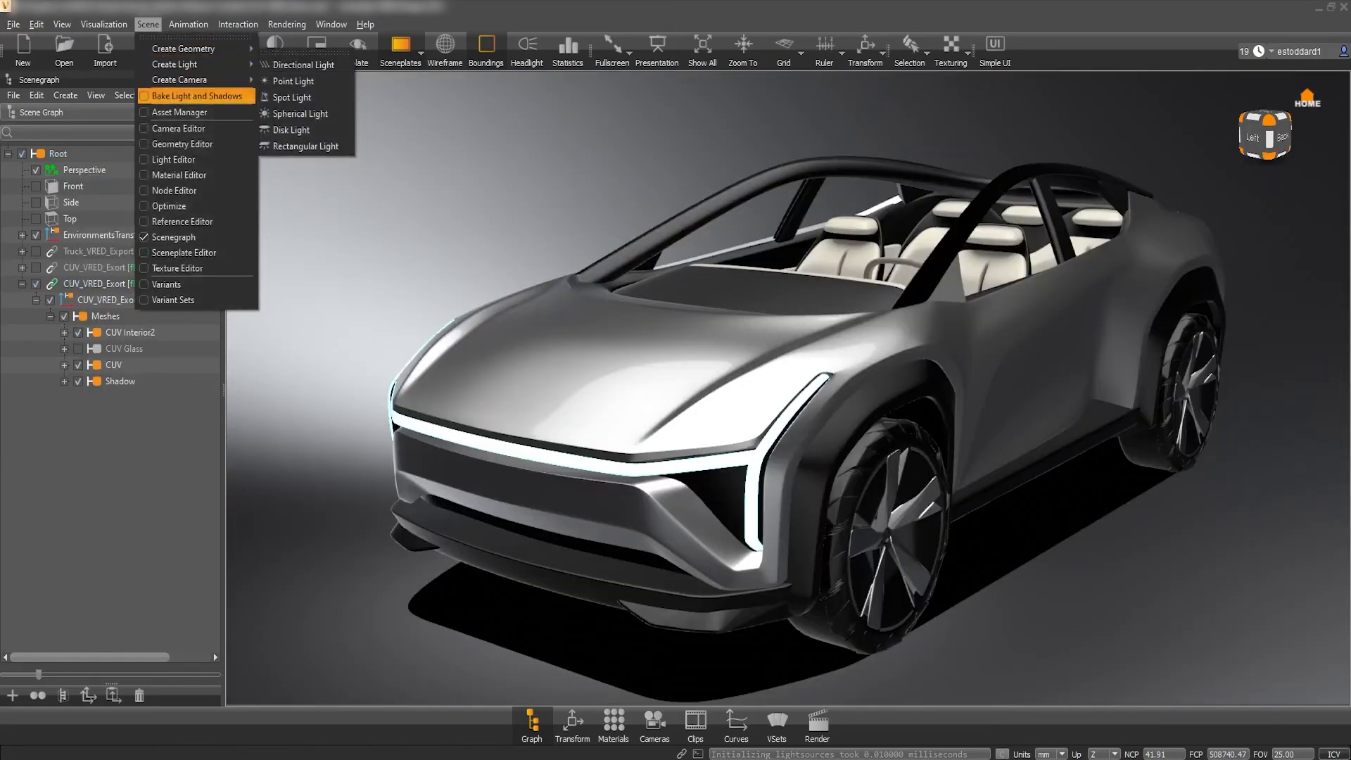
{"action": "left_click", "coordinate": [197, 95]}
{"action": "left_click", "coordinate": [292, 285]}
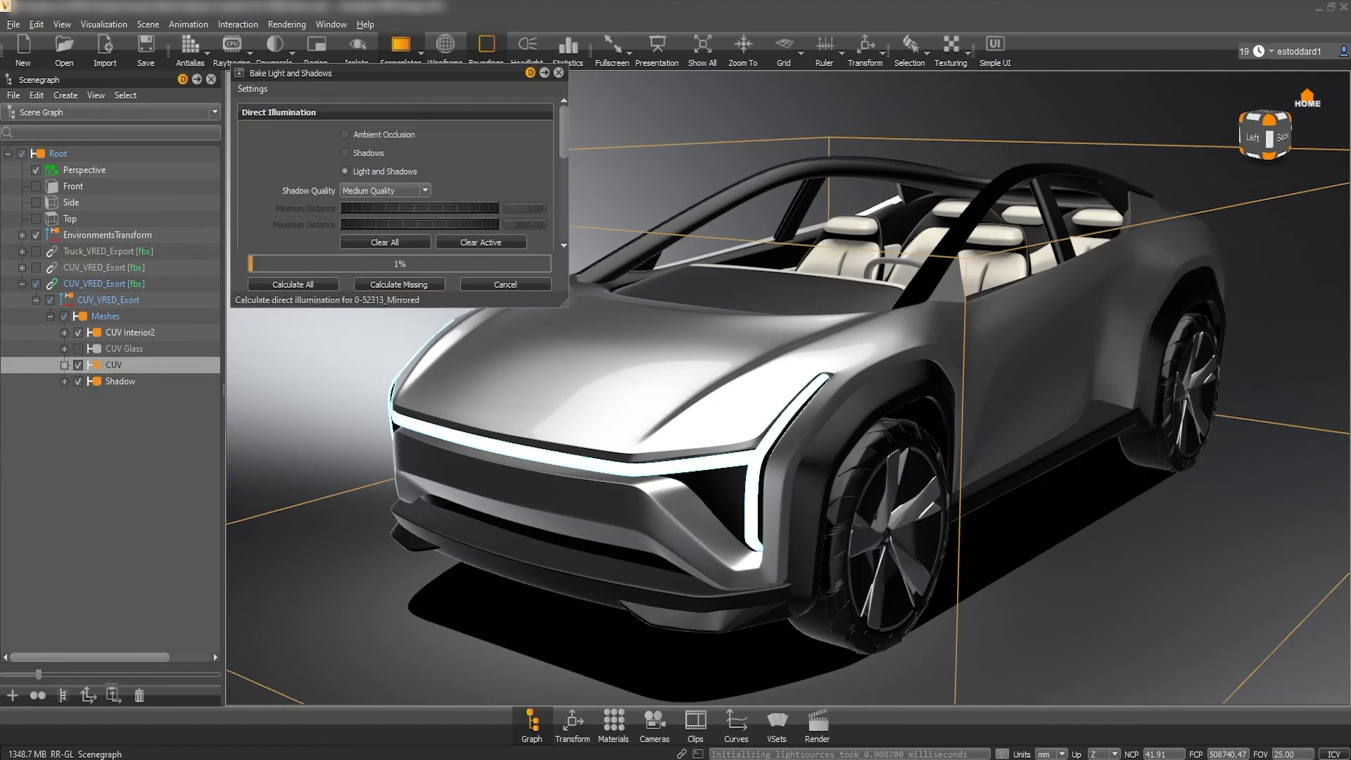